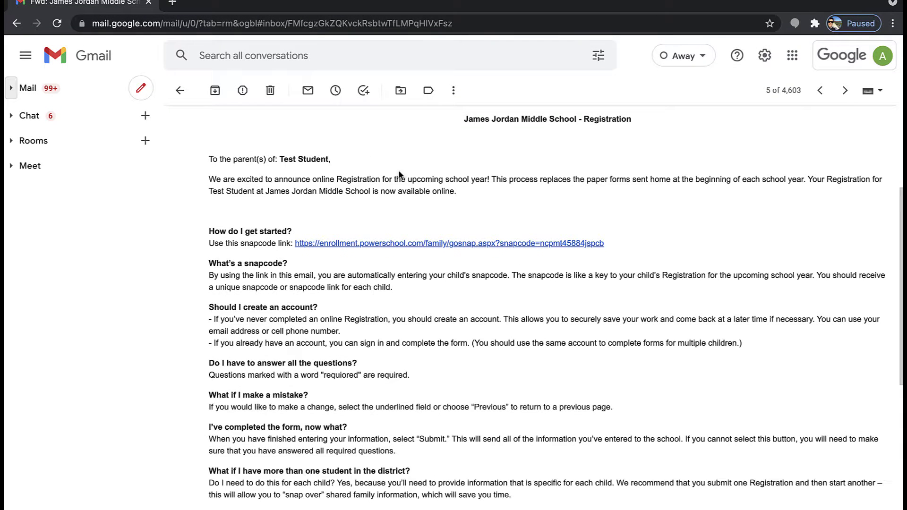
Highlight the student's name, the snapcode and the account-creation advice in the invitation email
{"action": "left_click_drag", "start_coordinate": [351, 166], "coordinate": [281, 162]}
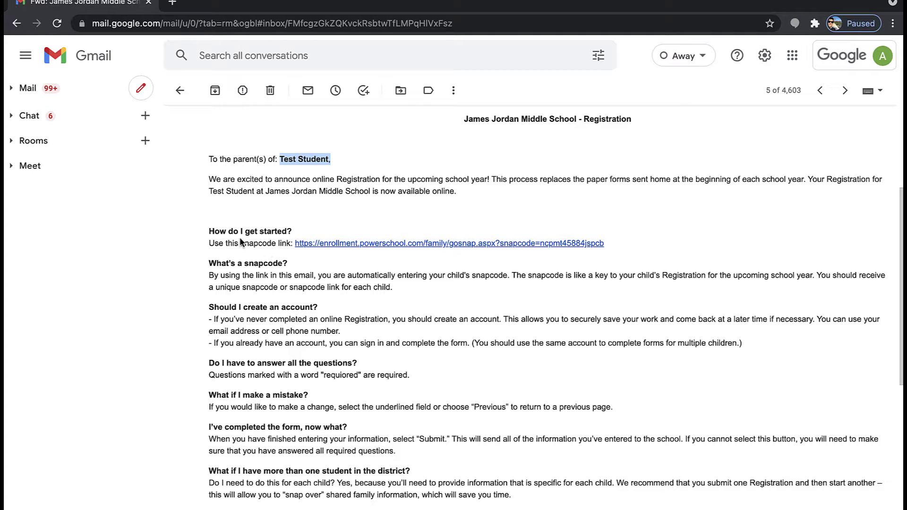
{"action": "left_click_drag", "start_coordinate": [241, 244], "coordinate": [282, 241]}
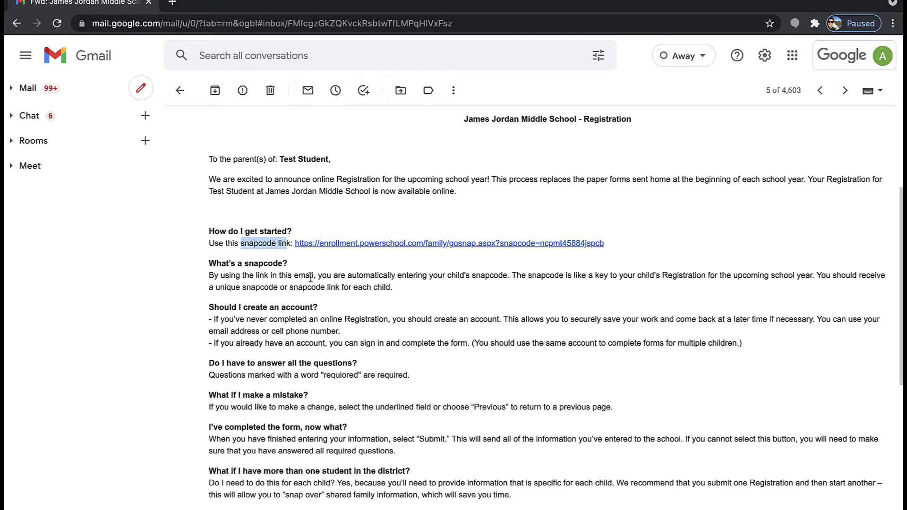
{"action": "left_click_drag", "start_coordinate": [318, 309], "coordinate": [208, 316]}
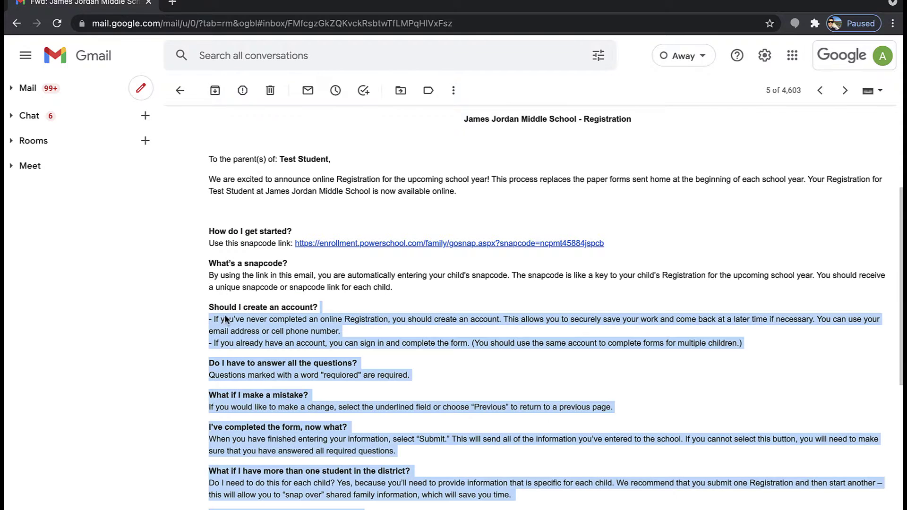
{"action": "left_click", "coordinate": [254, 327]}
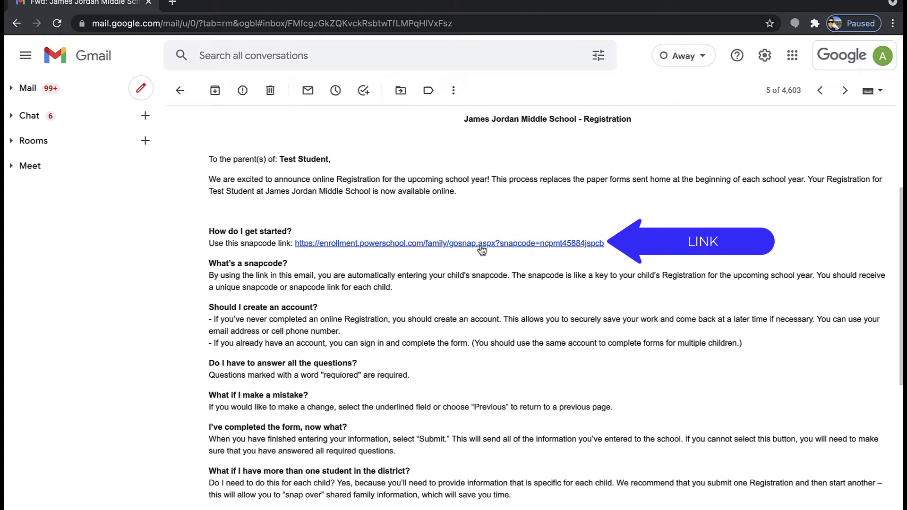
Follow the snapcode registration link and start a new family account, noting the existing-snapcode warning
{"action": "left_click", "coordinate": [450, 248]}
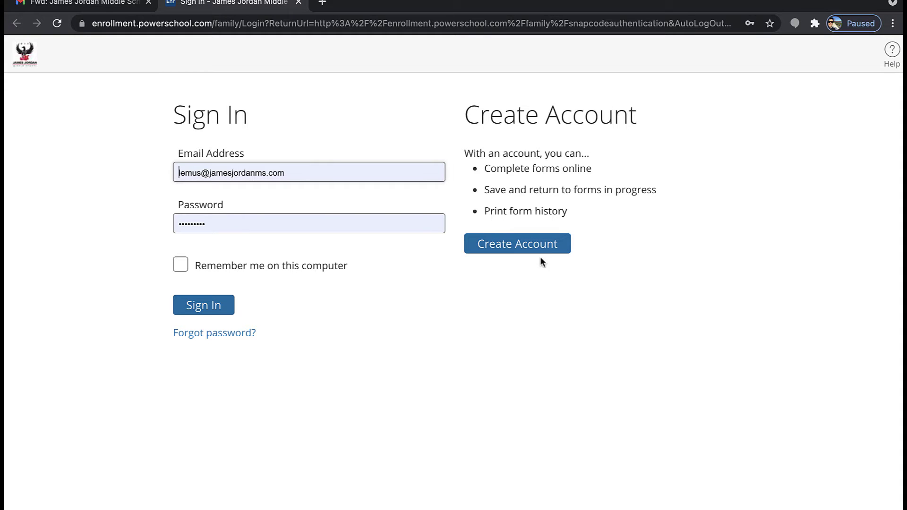
{"action": "left_click", "coordinate": [555, 251]}
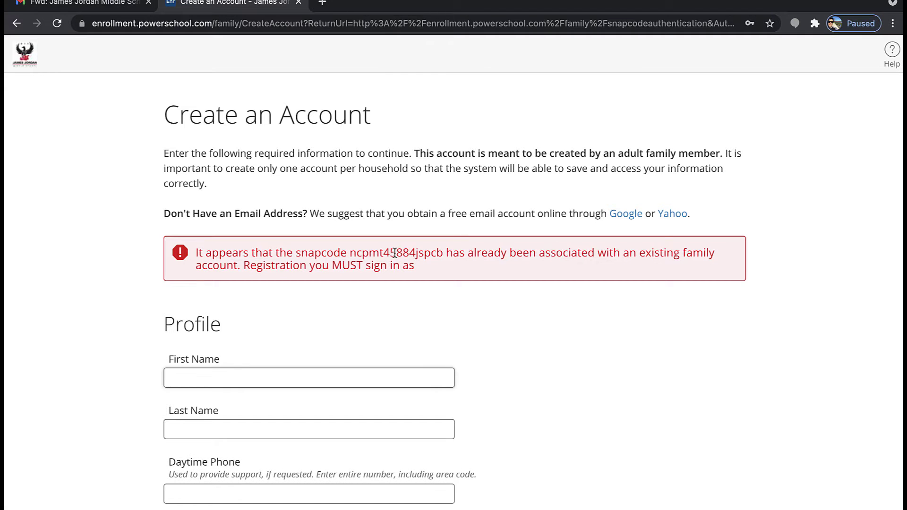
{"action": "left_click_drag", "start_coordinate": [350, 253], "coordinate": [444, 252]}
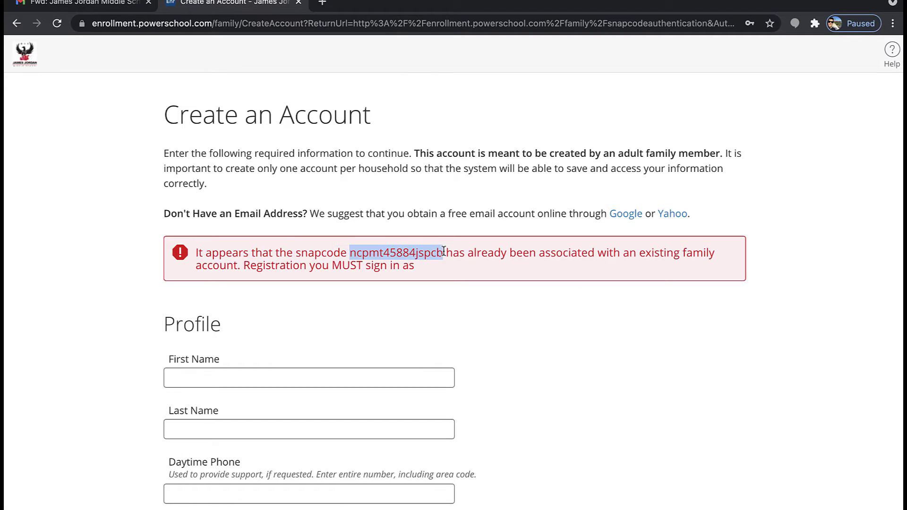
{"action": "scroll", "coordinate": [449, 352], "scroll_direction": "down", "scroll_amount": 3}
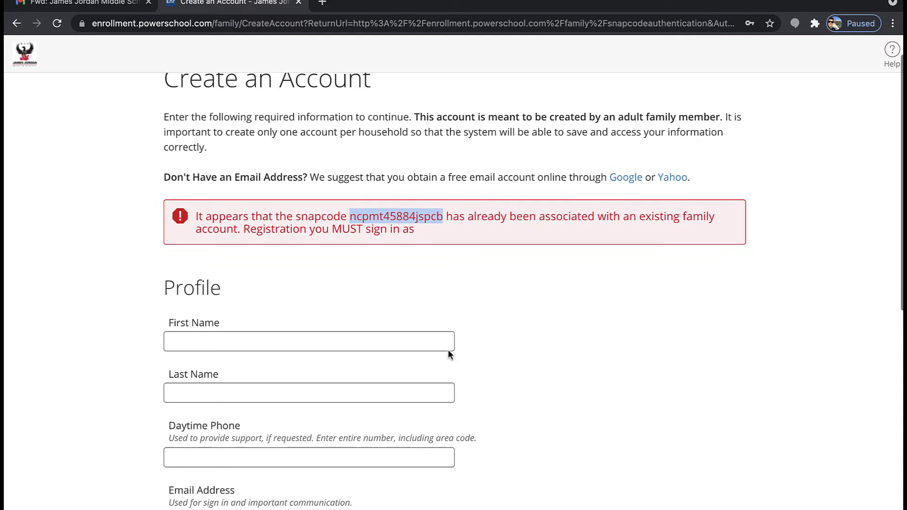
{"action": "scroll", "coordinate": [449, 351], "scroll_direction": "down", "scroll_amount": 2}
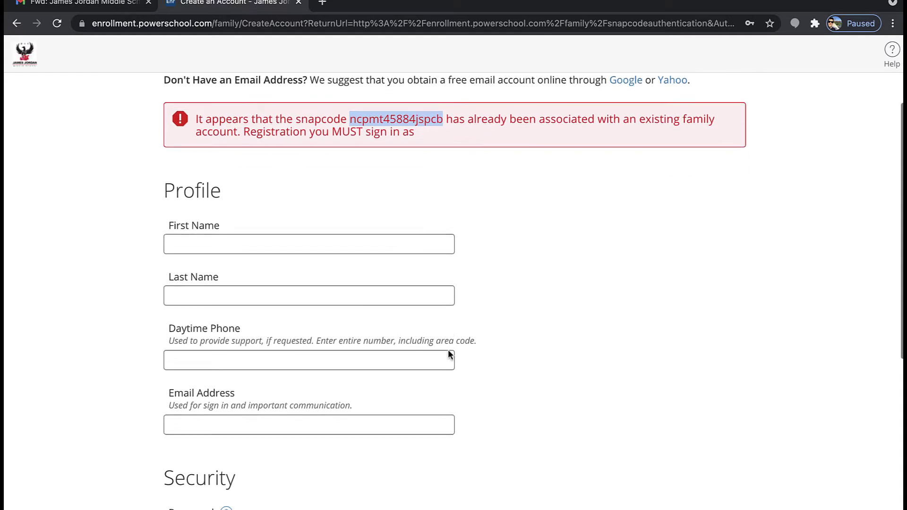
{"action": "scroll", "coordinate": [449, 355], "scroll_direction": "down", "scroll_amount": 1}
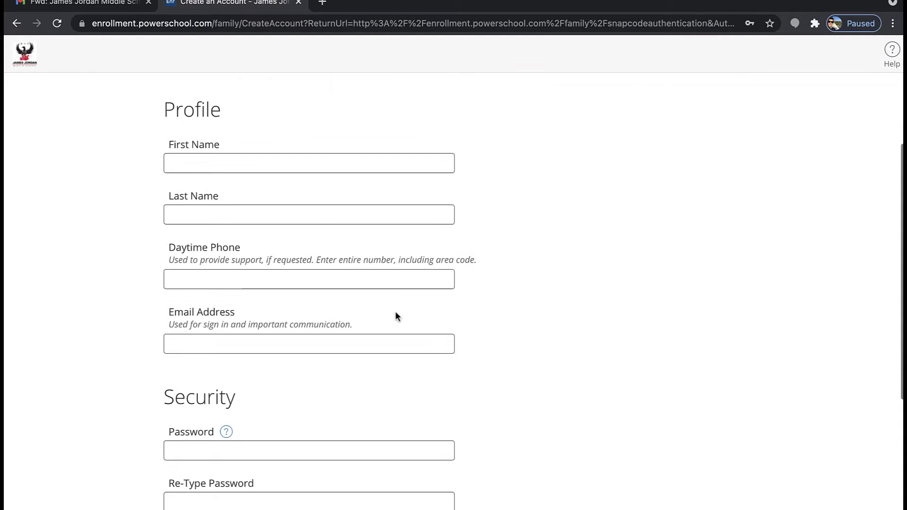
Review the First Name and Last Name labels in the Profile section
{"action": "left_click_drag", "start_coordinate": [236, 143], "coordinate": [149, 144]}
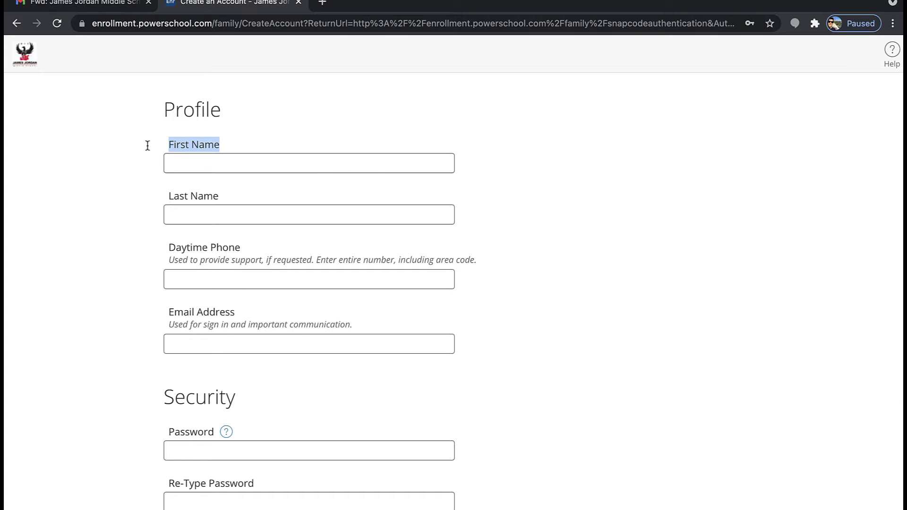
{"action": "left_click_drag", "start_coordinate": [228, 189], "coordinate": [170, 193]}
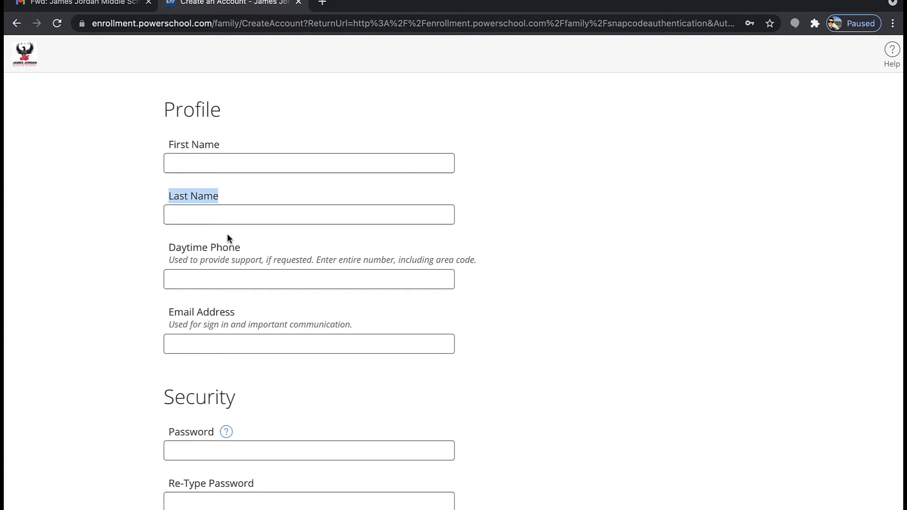
{"action": "scroll", "coordinate": [227, 236], "scroll_direction": "down", "scroll_amount": 3}
{"action": "scroll", "coordinate": [227, 234], "scroll_direction": "down", "scroll_amount": 3}
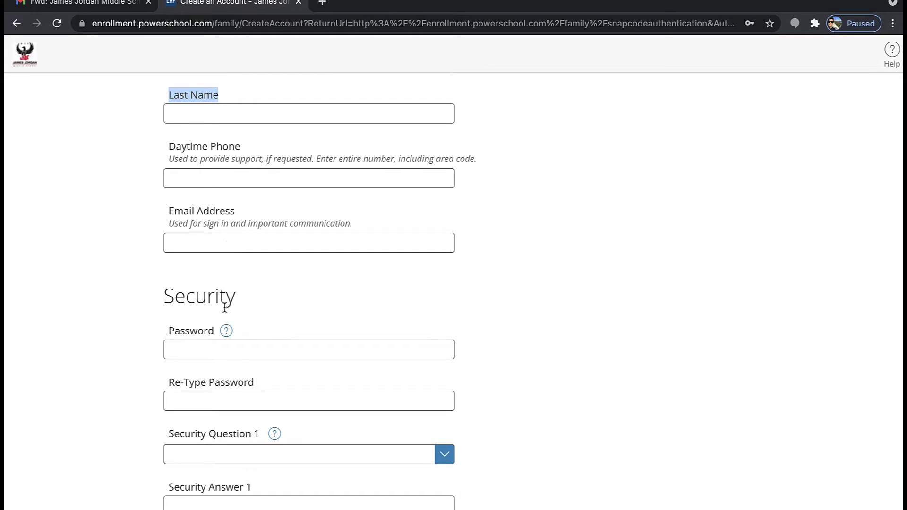
{"action": "scroll", "coordinate": [221, 382], "scroll_direction": "down", "scroll_amount": 1}
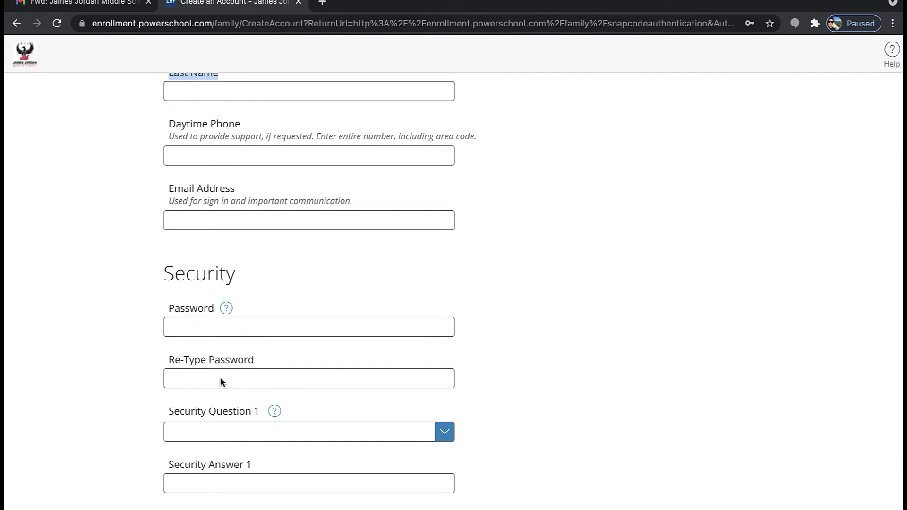
{"action": "scroll", "coordinate": [221, 382], "scroll_direction": "down", "scroll_amount": 3}
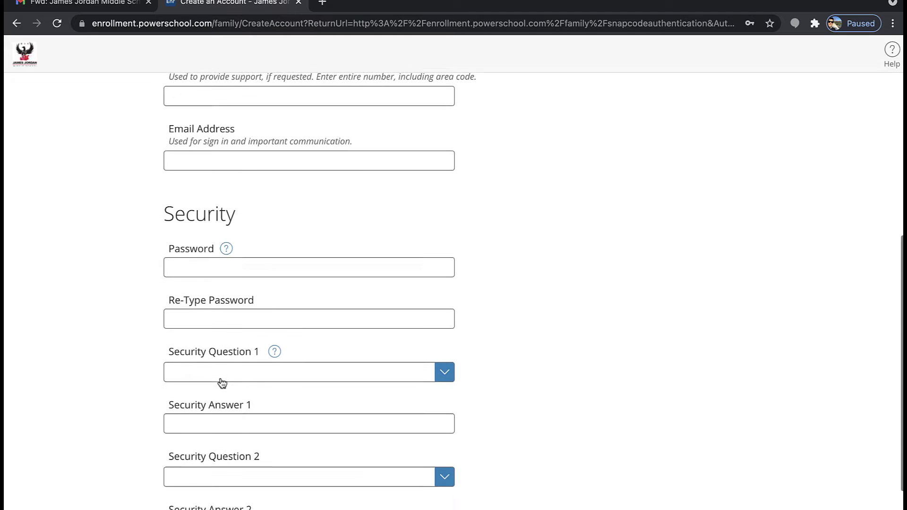
{"action": "scroll", "coordinate": [221, 381], "scroll_direction": "down", "scroll_amount": 2}
View the security question list without choosing one, then submit Create Account
{"action": "left_click", "coordinate": [409, 333]}
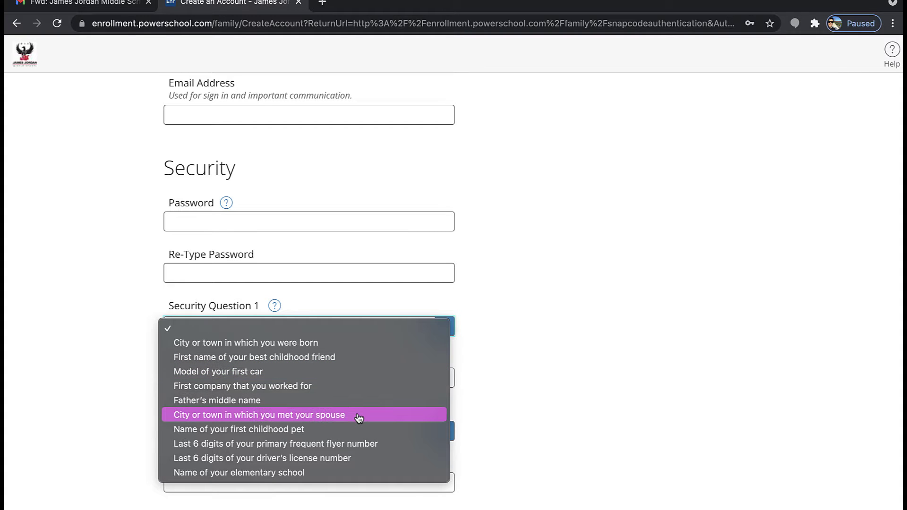
{"action": "left_click", "coordinate": [518, 446]}
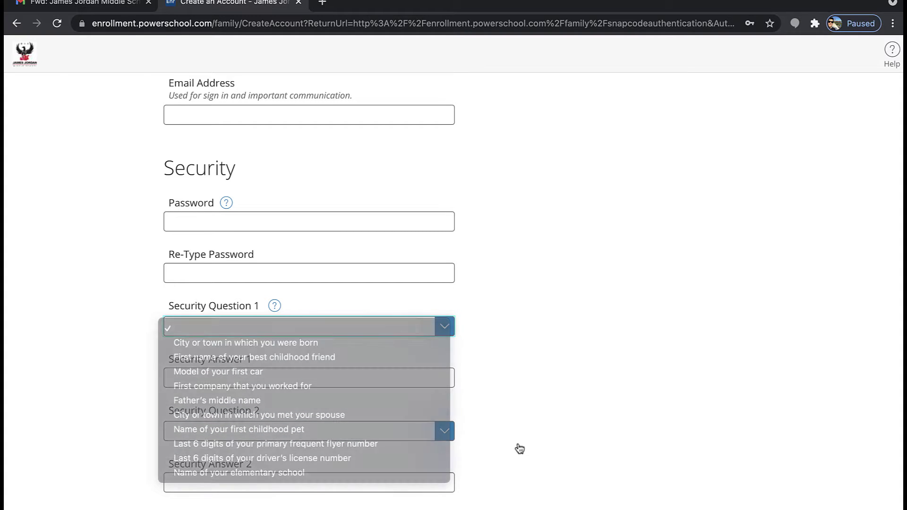
{"action": "scroll", "coordinate": [519, 445], "scroll_direction": "down", "scroll_amount": 1}
{"action": "scroll", "coordinate": [518, 446], "scroll_direction": "down", "scroll_amount": 1}
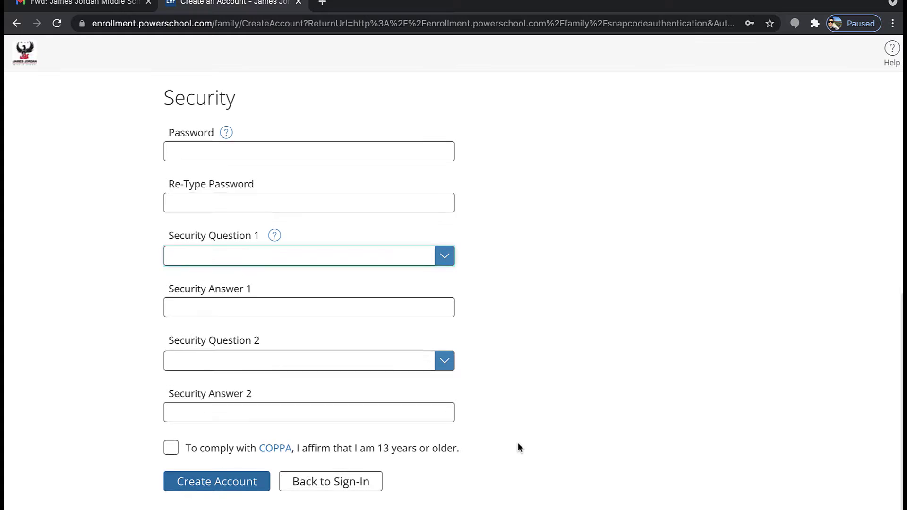
{"action": "left_click", "coordinate": [247, 491]}
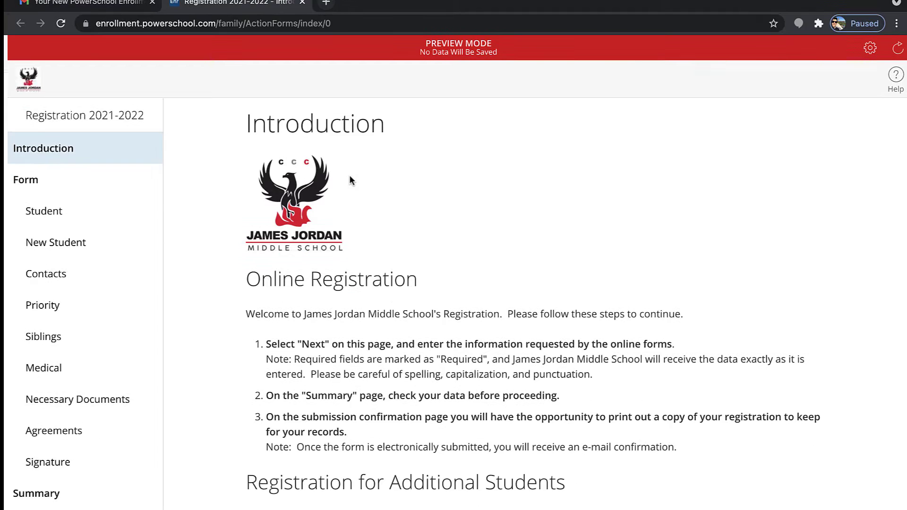
Scroll through the Registration 2021-2022 Introduction page in preview mode
{"action": "scroll", "coordinate": [350, 180], "scroll_direction": "down", "scroll_amount": 1}
{"action": "scroll", "coordinate": [350, 181], "scroll_direction": "down", "scroll_amount": 2}
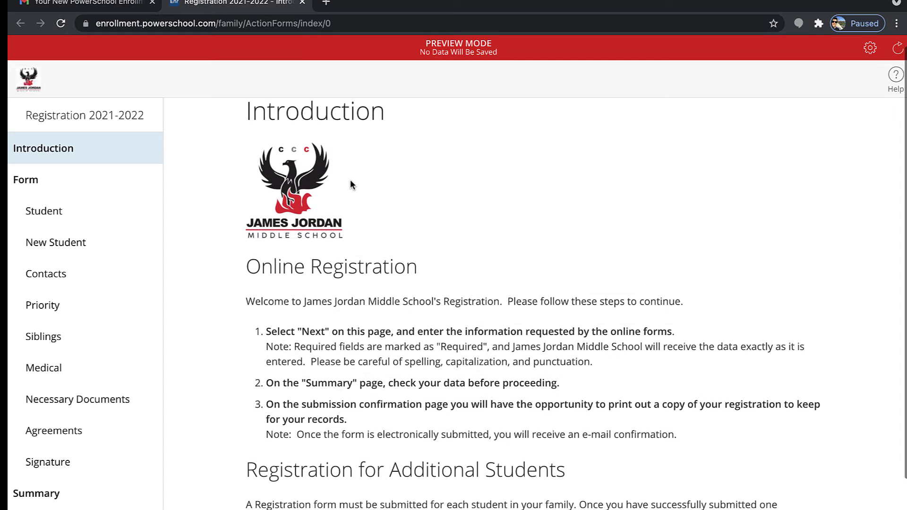
{"action": "scroll", "coordinate": [350, 185], "scroll_direction": "down", "scroll_amount": 3}
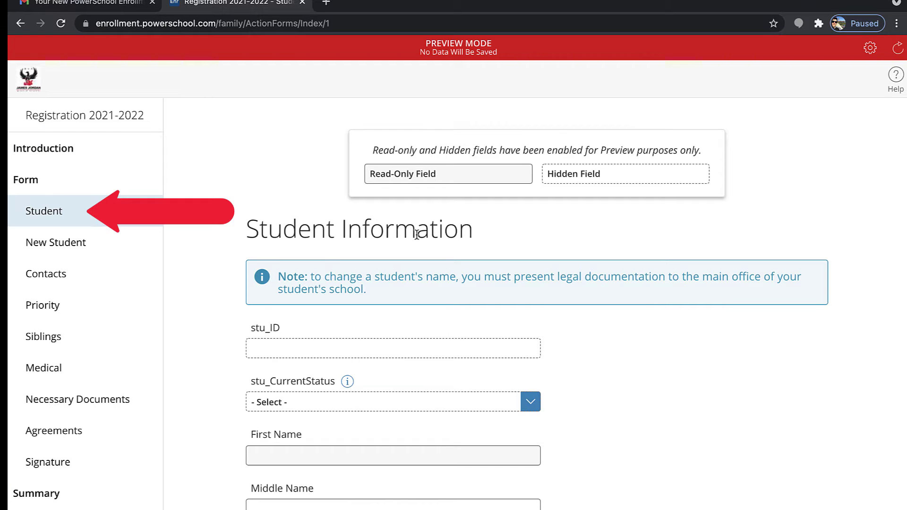
Set the student's current status to New Student and click into First Name
{"action": "scroll", "coordinate": [417, 234], "scroll_direction": "down", "scroll_amount": 3}
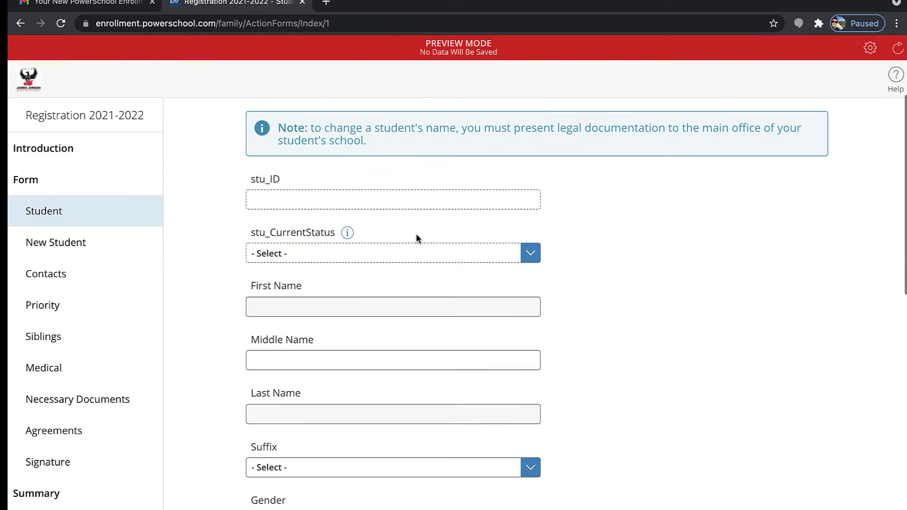
{"action": "scroll", "coordinate": [416, 233], "scroll_direction": "up", "scroll_amount": 1}
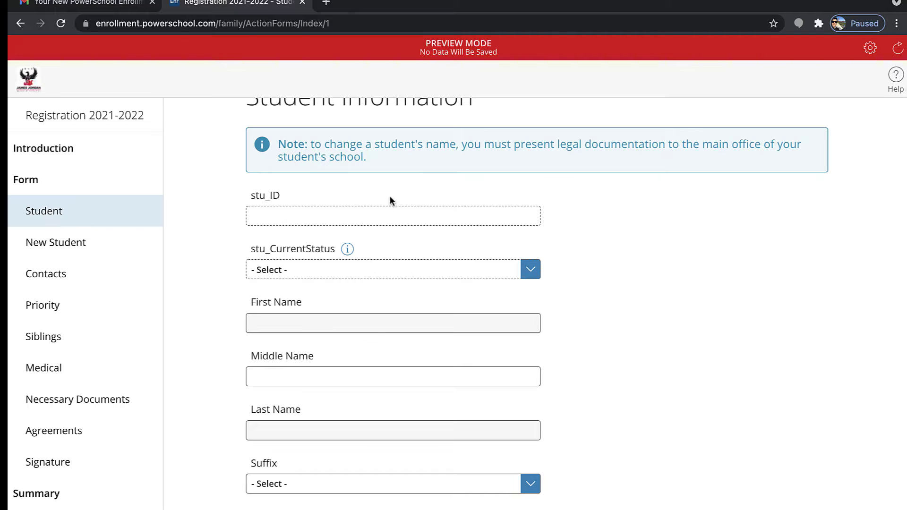
{"action": "scroll", "coordinate": [389, 201], "scroll_direction": "down", "scroll_amount": 1}
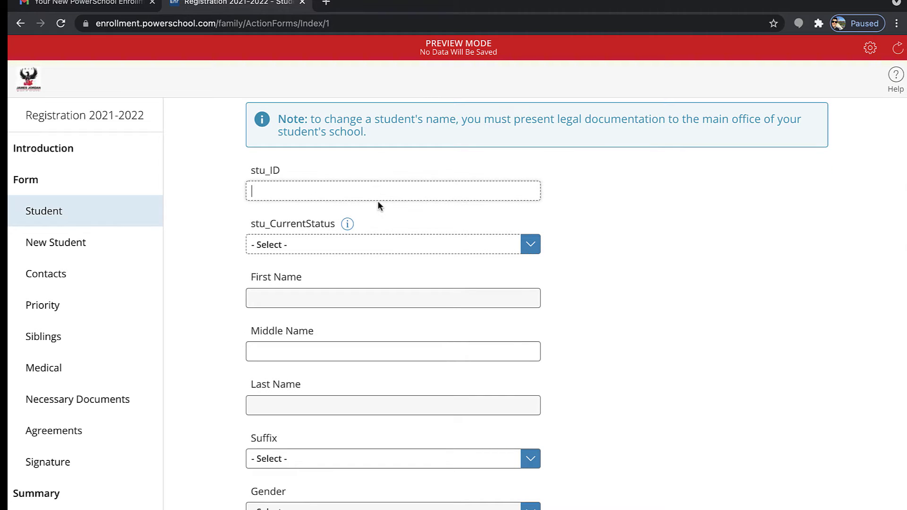
{"action": "left_click", "coordinate": [364, 249]}
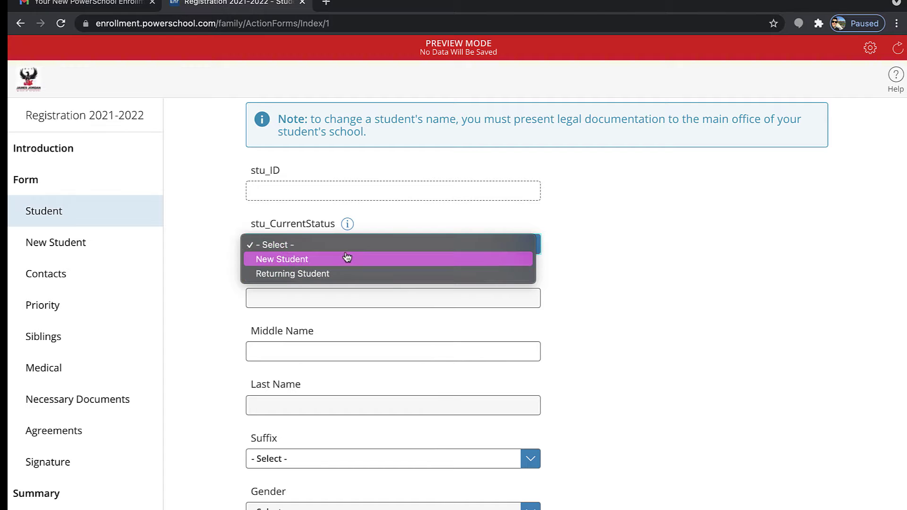
{"action": "left_click", "coordinate": [348, 258]}
{"action": "scroll", "coordinate": [347, 260], "scroll_direction": "down", "scroll_amount": 2}
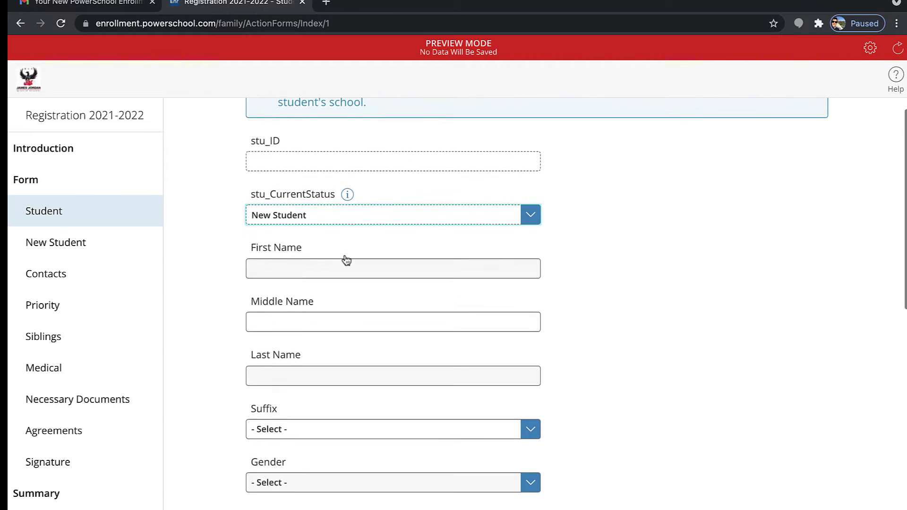
{"action": "left_click", "coordinate": [345, 255]}
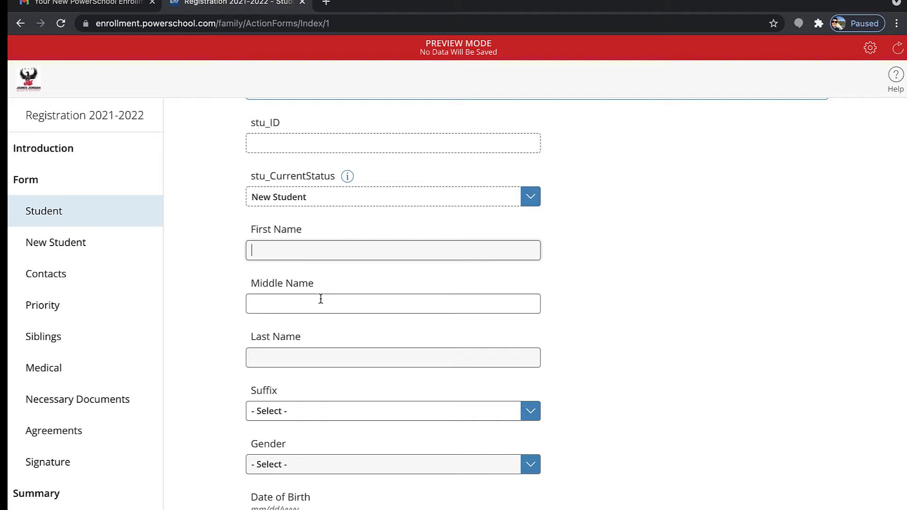
Look at the Suffix, Gender and Enrolling Grade options, leaving all three unset
{"action": "scroll", "coordinate": [321, 299], "scroll_direction": "down", "scroll_amount": 2}
{"action": "left_click", "coordinate": [308, 356]}
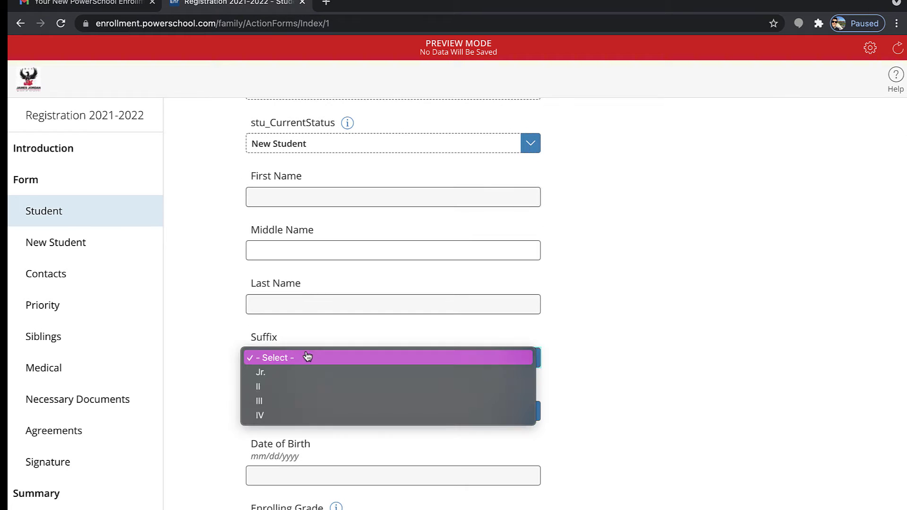
{"action": "left_click", "coordinate": [194, 350]}
{"action": "scroll", "coordinate": [194, 350], "scroll_direction": "down", "scroll_amount": 3}
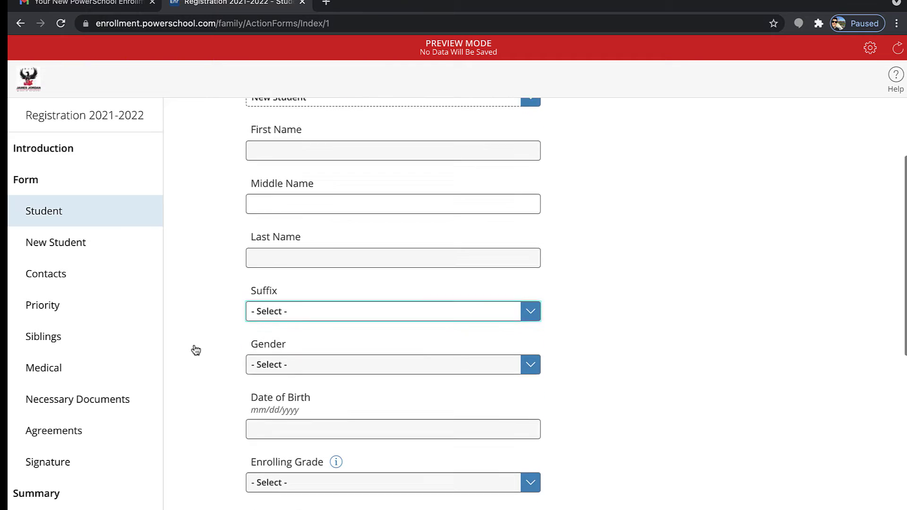
{"action": "left_click", "coordinate": [282, 334]}
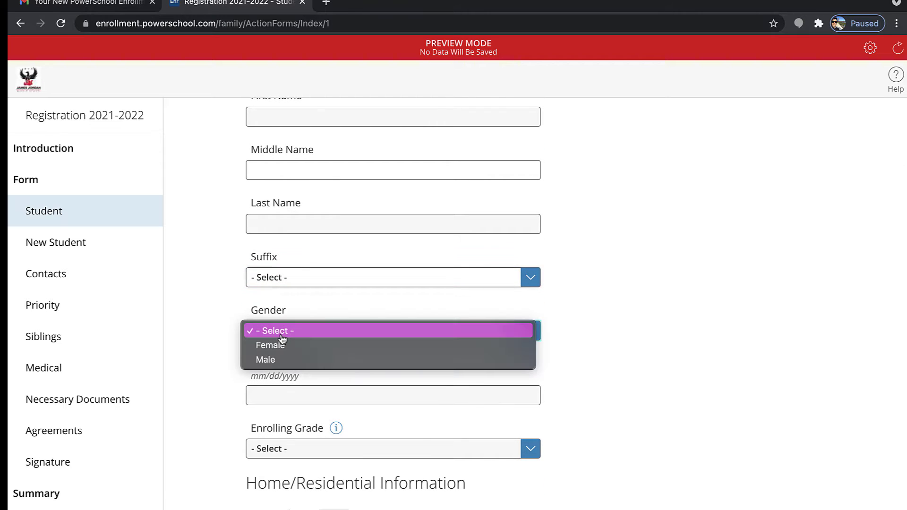
{"action": "left_click", "coordinate": [235, 381]}
{"action": "scroll", "coordinate": [235, 381], "scroll_direction": "down", "scroll_amount": 2}
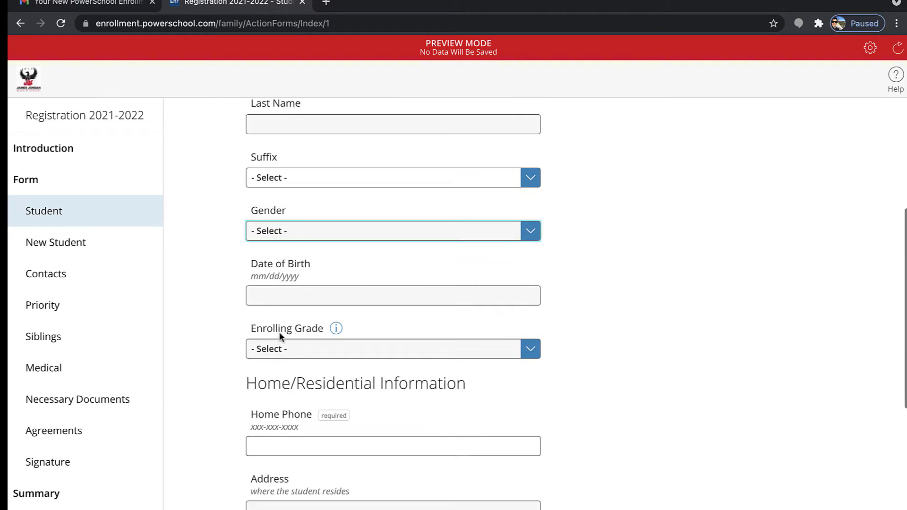
{"action": "left_click", "coordinate": [279, 352]}
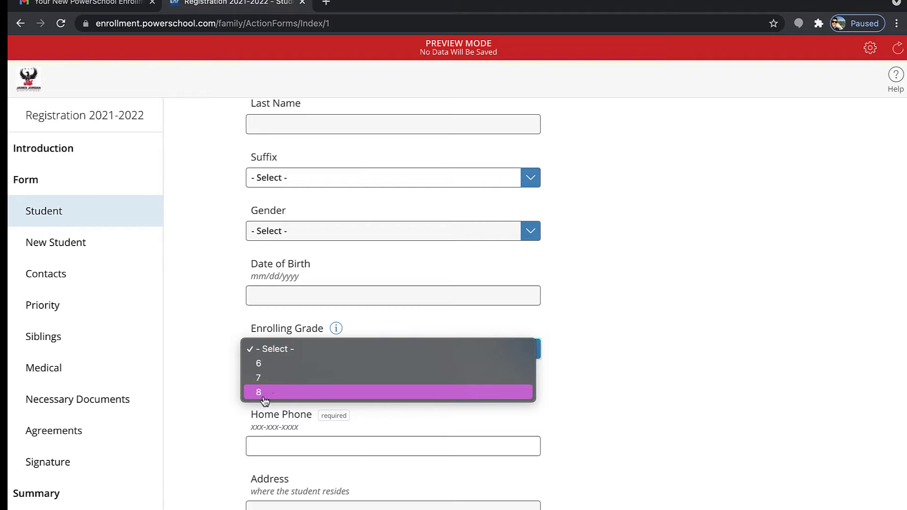
{"action": "left_click", "coordinate": [229, 384]}
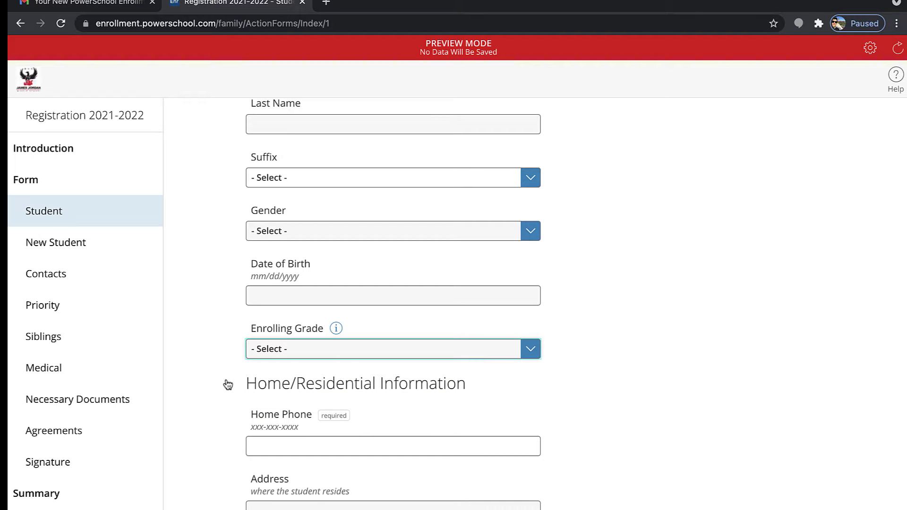
Scroll down to the State field and leave the state unset
{"action": "scroll", "coordinate": [259, 403], "scroll_direction": "down", "scroll_amount": 1}
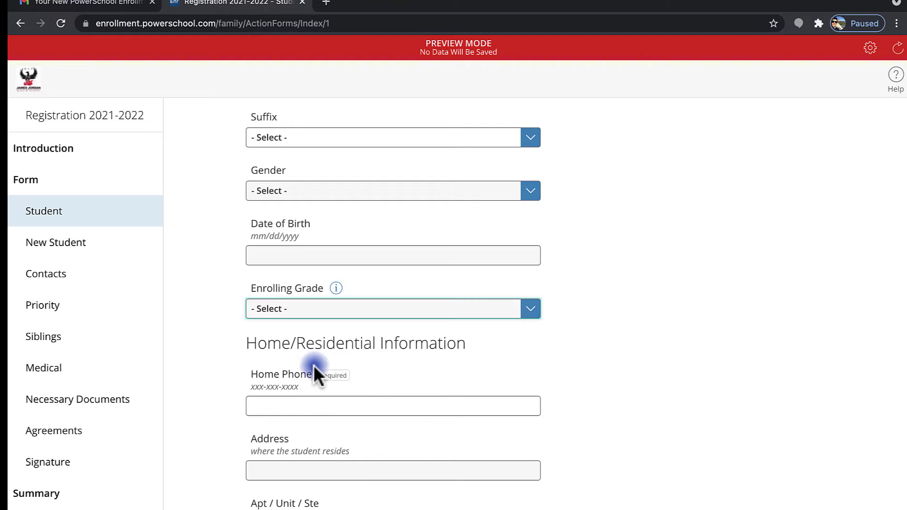
{"action": "scroll", "coordinate": [323, 361], "scroll_direction": "up", "scroll_amount": 10}
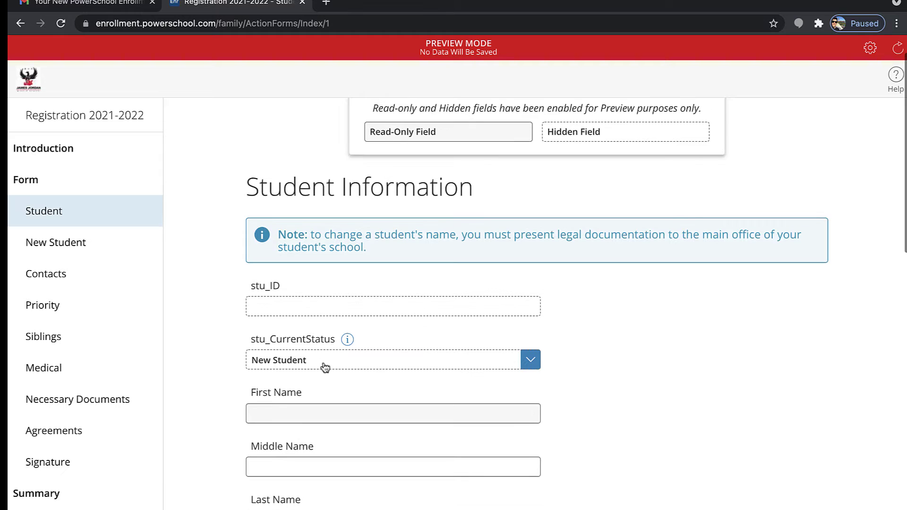
{"action": "scroll", "coordinate": [323, 362], "scroll_direction": "down", "scroll_amount": 10}
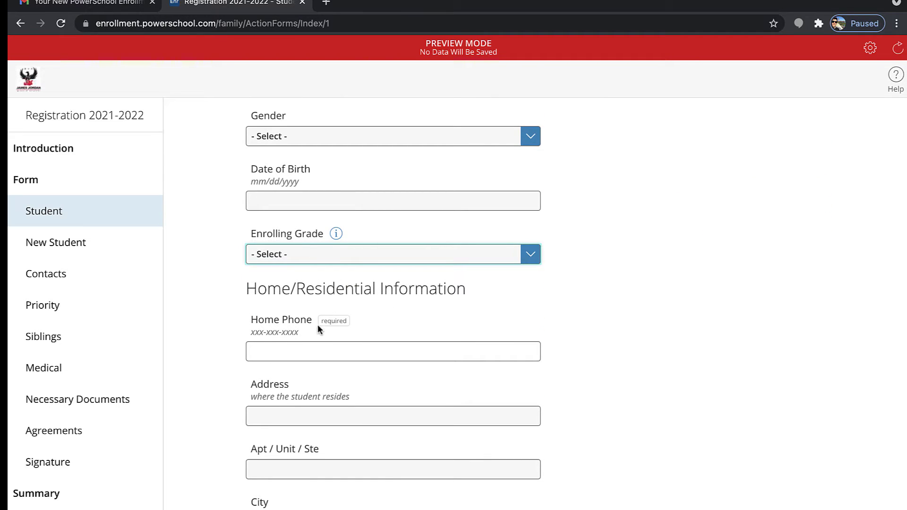
{"action": "scroll", "coordinate": [317, 340], "scroll_direction": "down", "scroll_amount": 3}
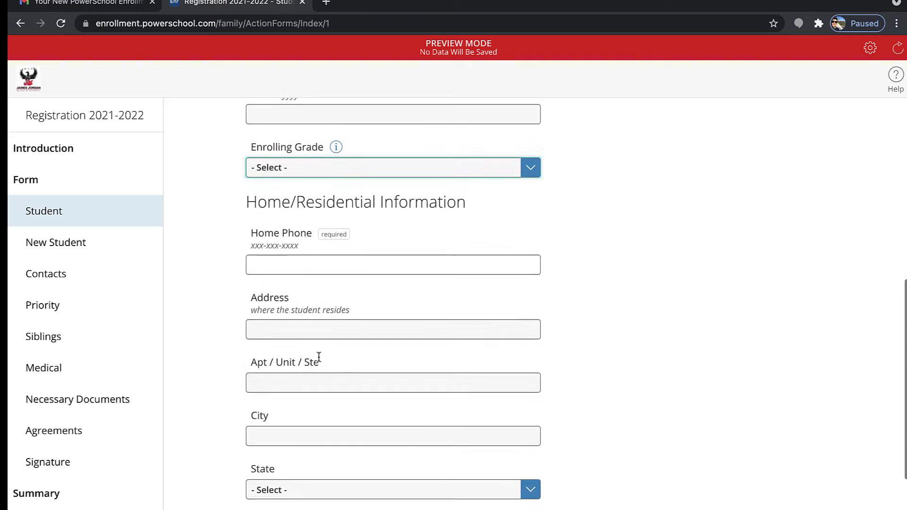
{"action": "scroll", "coordinate": [319, 357], "scroll_direction": "down", "scroll_amount": 1}
{"action": "scroll", "coordinate": [318, 389], "scroll_direction": "down", "scroll_amount": 2}
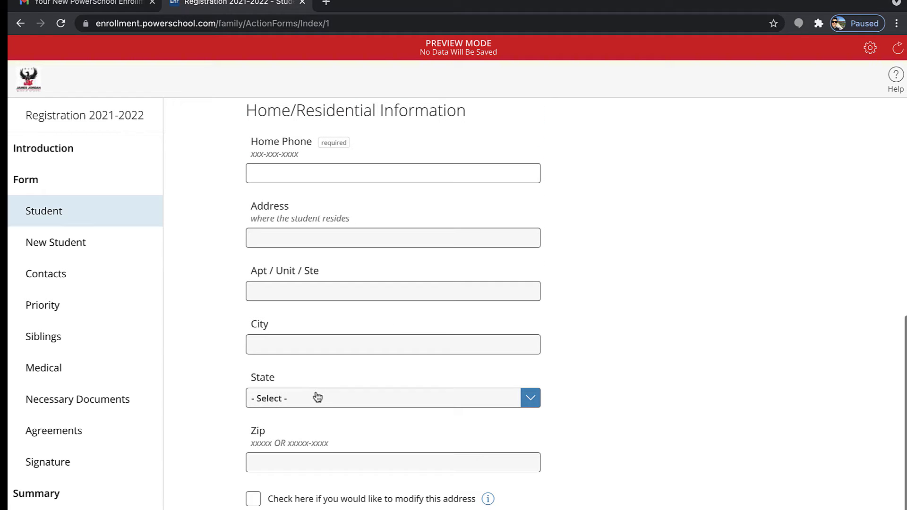
{"action": "left_click", "coordinate": [317, 397]}
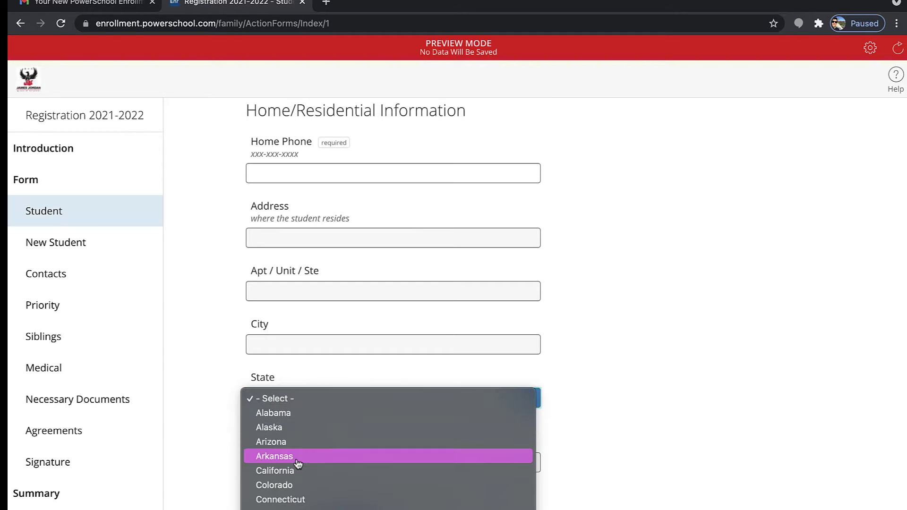
{"action": "left_click", "coordinate": [372, 296]}
Check then uncheck 'modify this address', leave the mailing-address question unanswered, and go Next
{"action": "scroll", "coordinate": [370, 294], "scroll_direction": "down", "scroll_amount": 2}
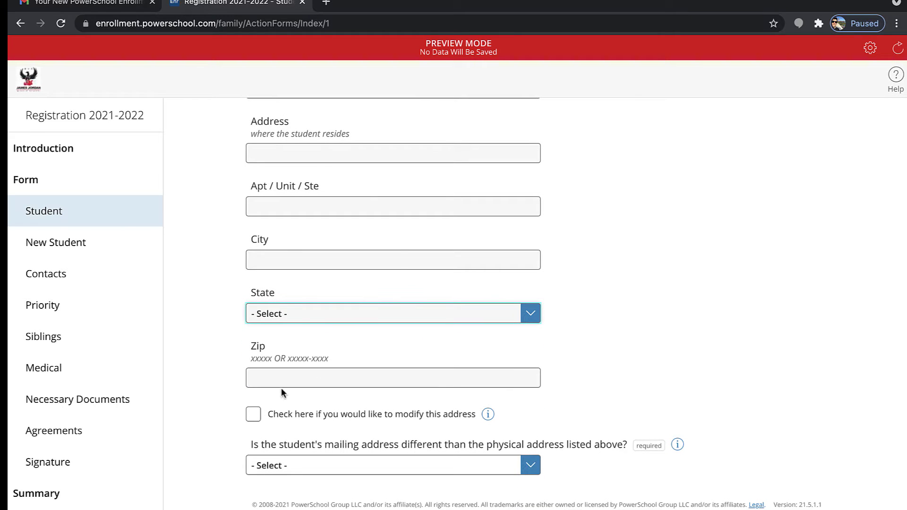
{"action": "left_click", "coordinate": [253, 416]}
{"action": "scroll", "coordinate": [254, 418], "scroll_direction": "down", "scroll_amount": 5}
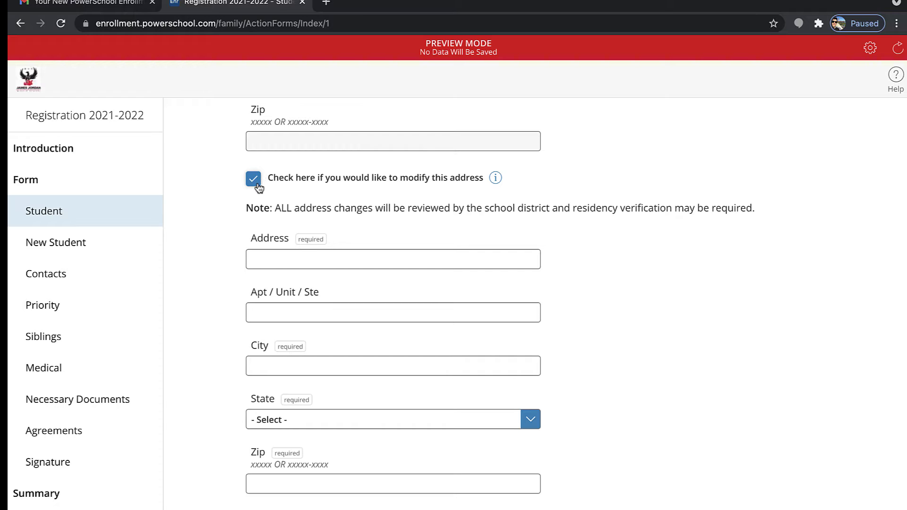
{"action": "left_click", "coordinate": [253, 179]}
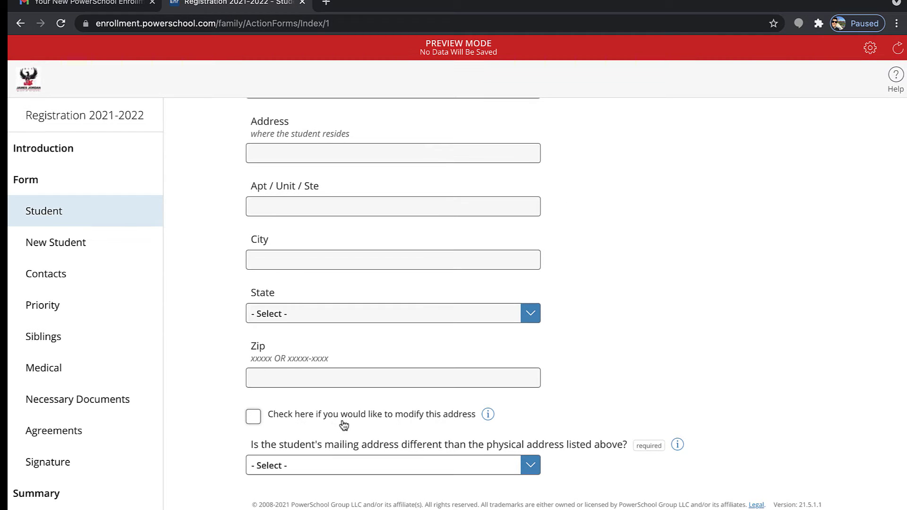
{"action": "left_click", "coordinate": [362, 473]}
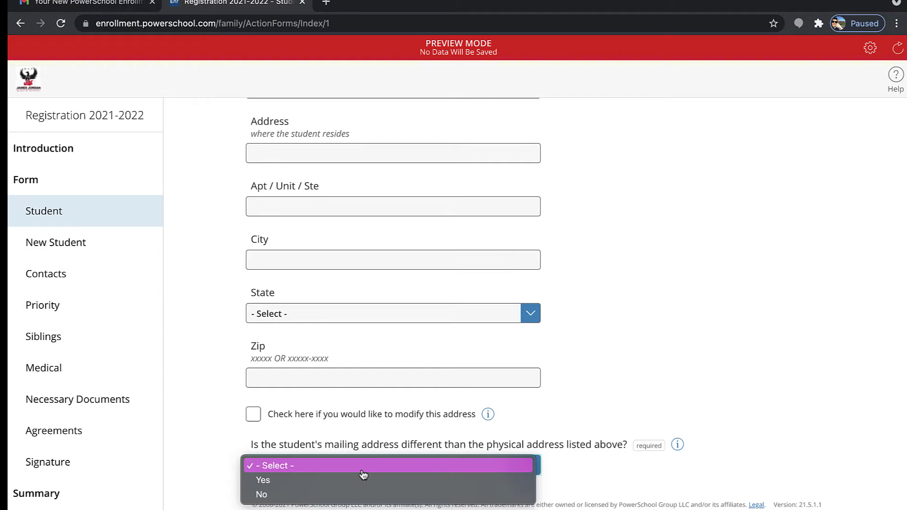
{"action": "left_click", "coordinate": [613, 423]}
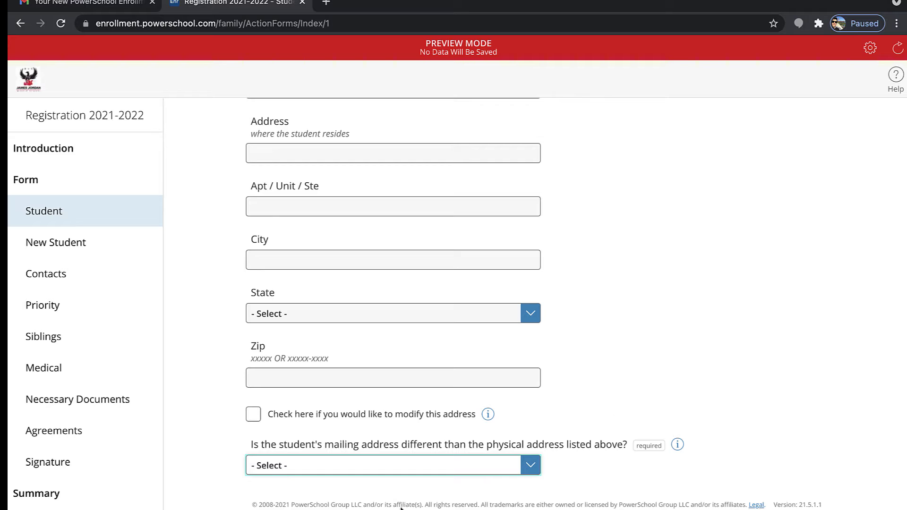
{"action": "left_click", "coordinate": [870, 508]}
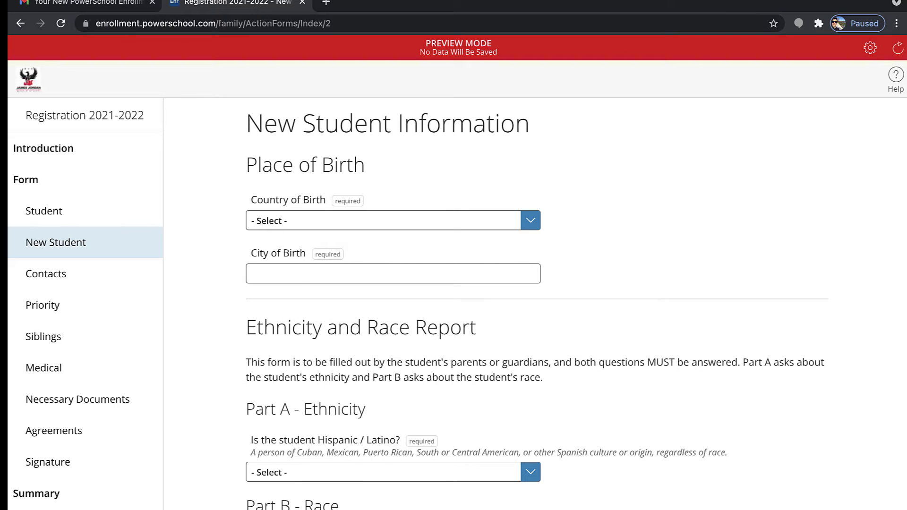
{"action": "scroll", "coordinate": [535, 304], "scroll_direction": "down", "scroll_amount": 1}
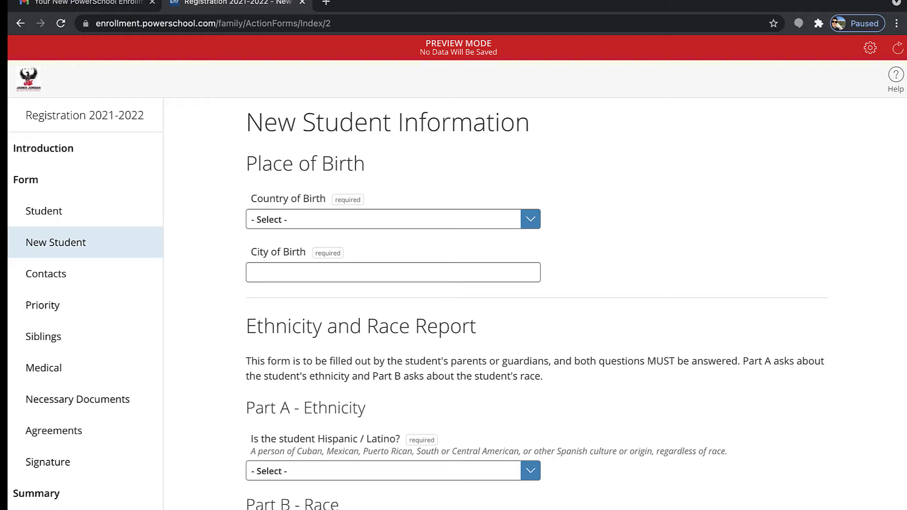
{"action": "left_click", "coordinate": [339, 218]}
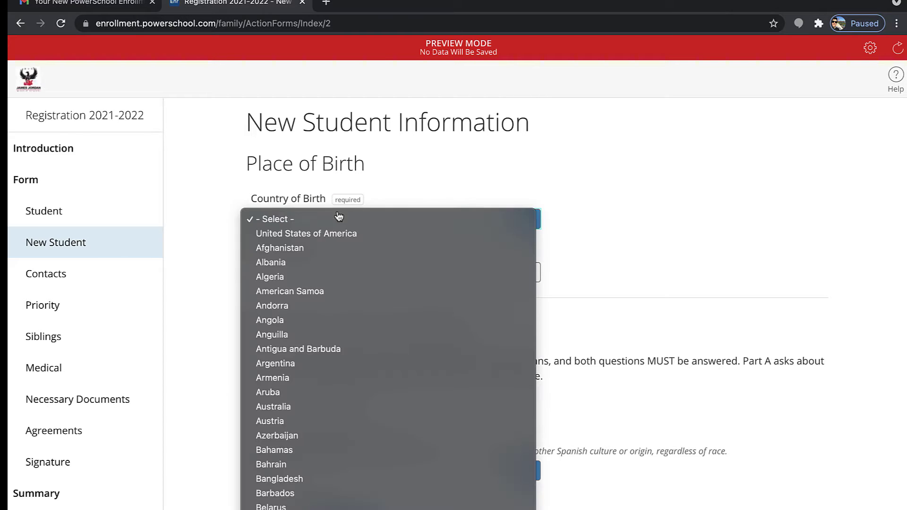
{"action": "left_click", "coordinate": [218, 272]}
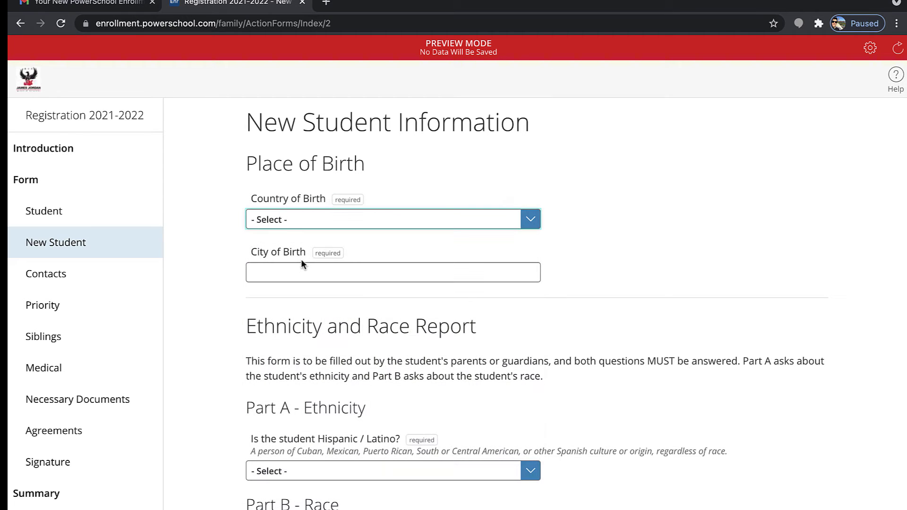
{"action": "scroll", "coordinate": [303, 263], "scroll_direction": "down", "scroll_amount": 3}
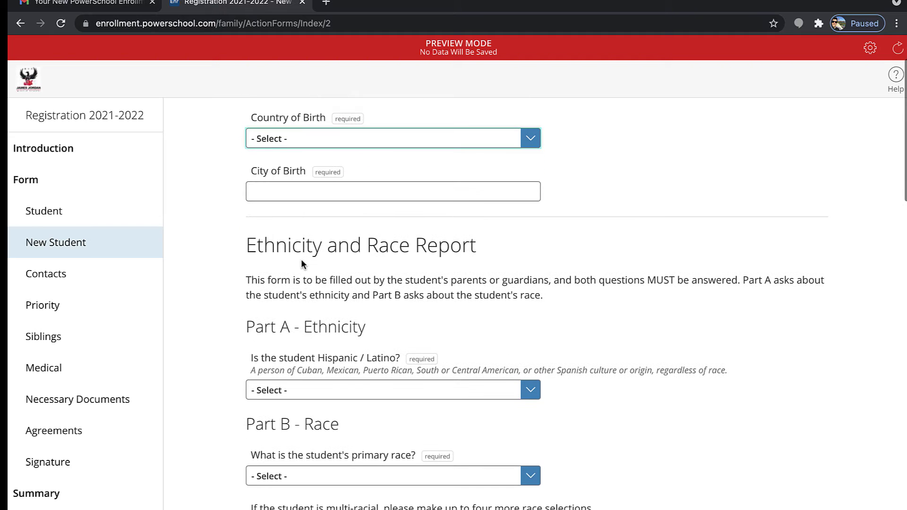
{"action": "scroll", "coordinate": [302, 261], "scroll_direction": "down", "scroll_amount": 3}
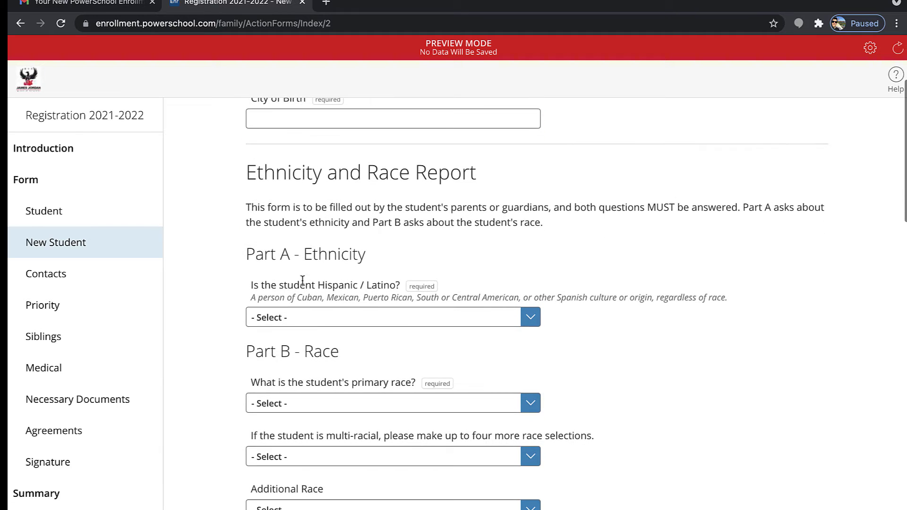
{"action": "scroll", "coordinate": [312, 317], "scroll_direction": "down", "scroll_amount": 3}
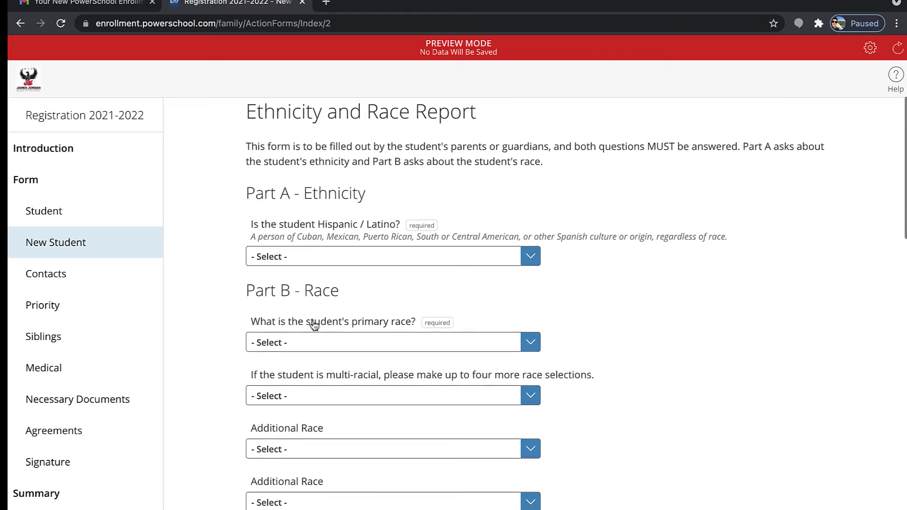
{"action": "scroll", "coordinate": [314, 325], "scroll_direction": "down", "scroll_amount": 3}
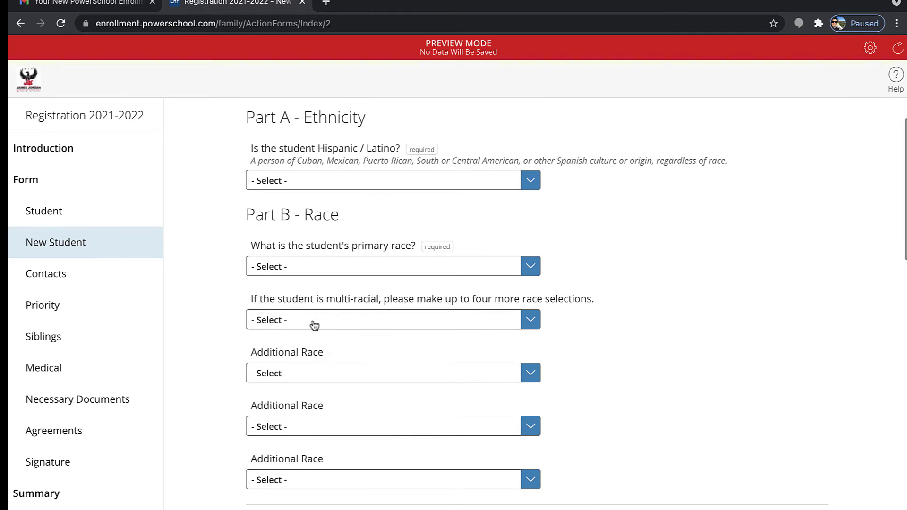
{"action": "scroll", "coordinate": [315, 325], "scroll_direction": "down", "scroll_amount": 5}
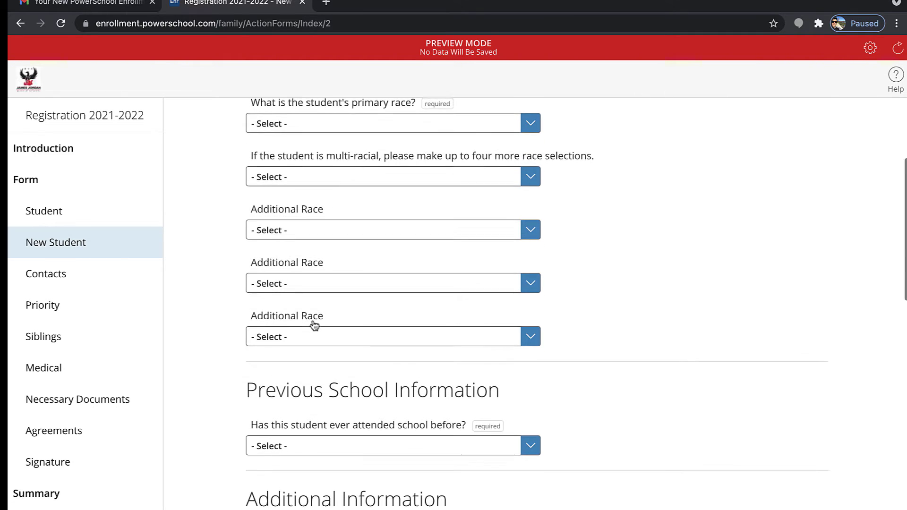
{"action": "scroll", "coordinate": [312, 325], "scroll_direction": "down", "scroll_amount": 2}
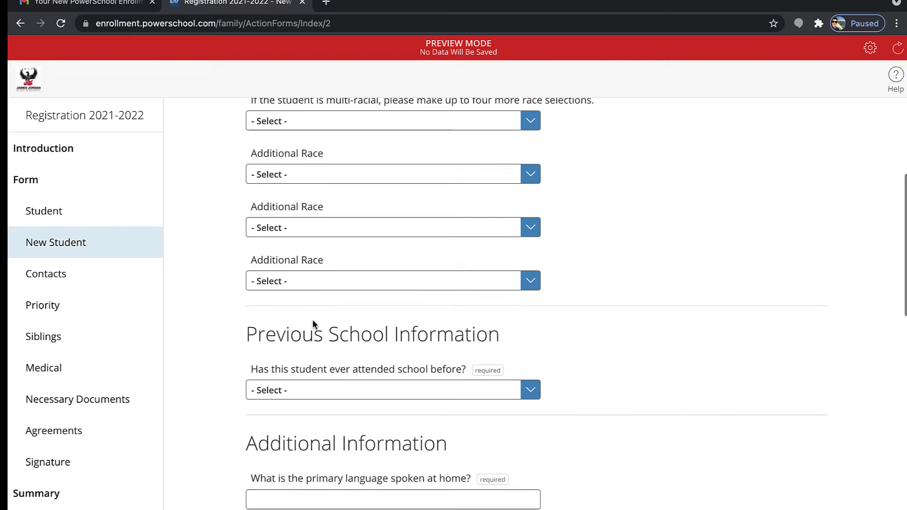
{"action": "scroll", "coordinate": [313, 320], "scroll_direction": "down", "scroll_amount": 2}
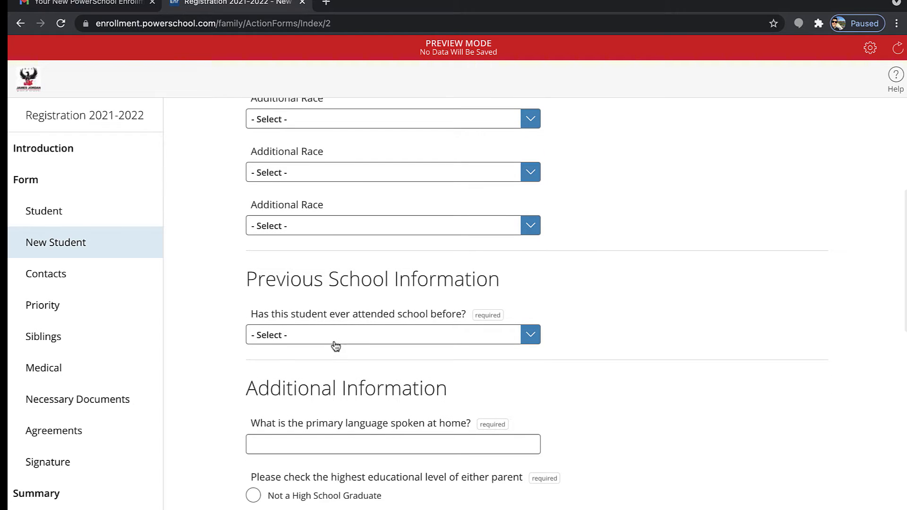
{"action": "left_click", "coordinate": [336, 347]}
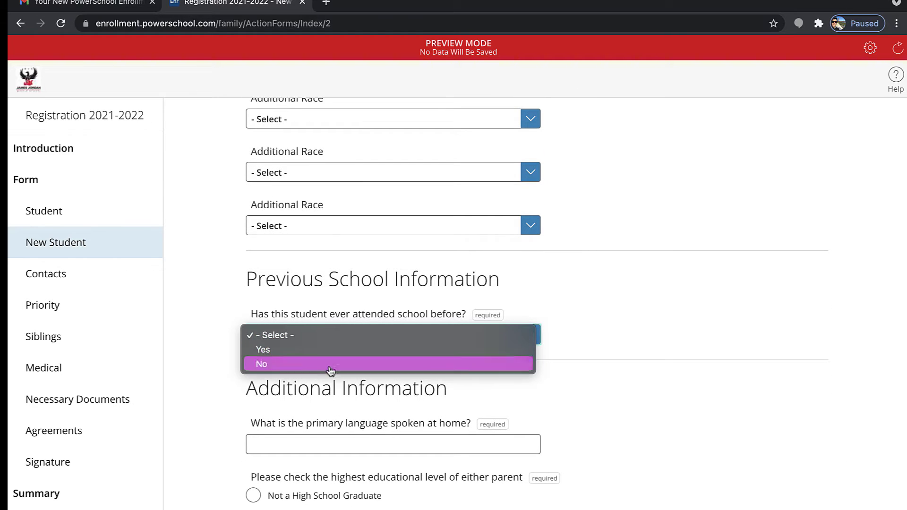
{"action": "left_click", "coordinate": [234, 410]}
{"action": "scroll", "coordinate": [234, 409], "scroll_direction": "down", "scroll_amount": 2}
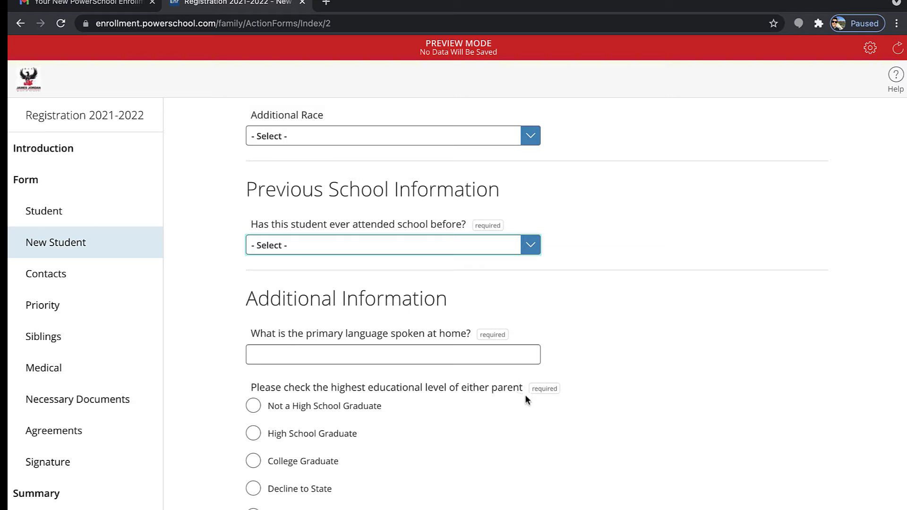
{"action": "scroll", "coordinate": [540, 385], "scroll_direction": "down", "scroll_amount": 2}
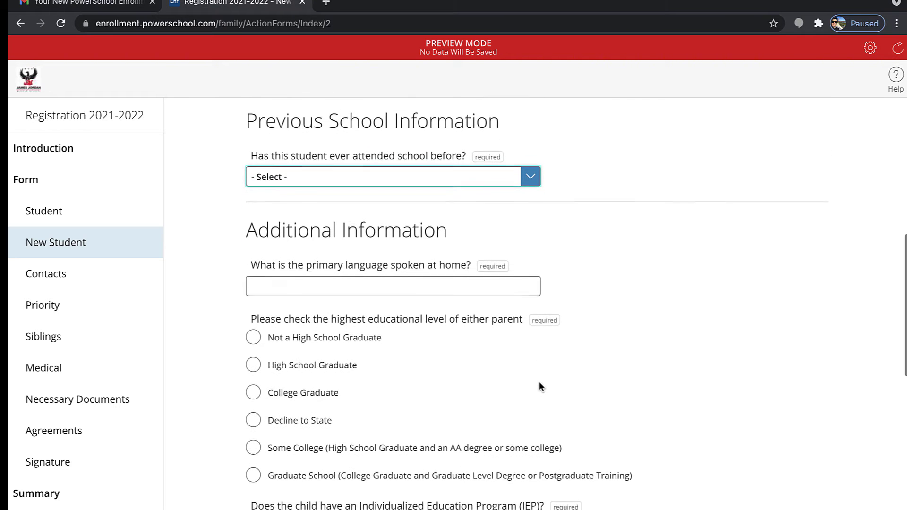
{"action": "scroll", "coordinate": [540, 387], "scroll_direction": "down", "scroll_amount": 2}
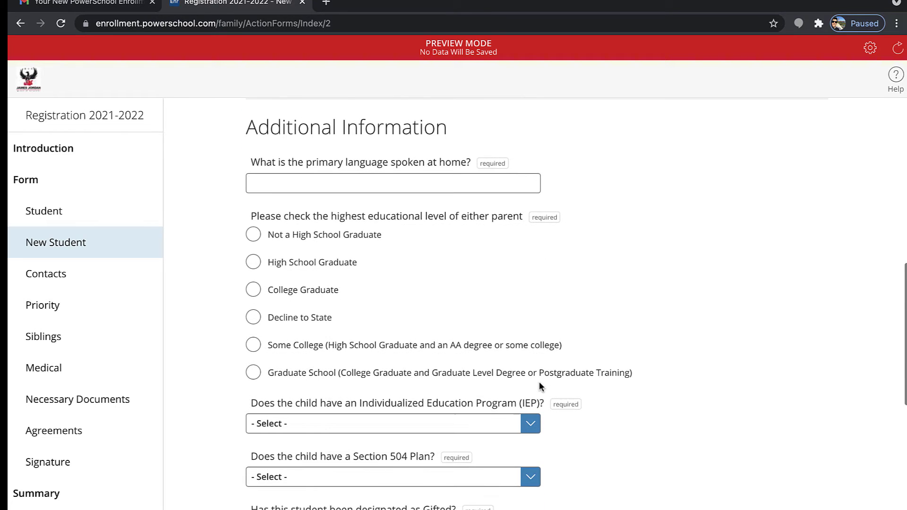
{"action": "scroll", "coordinate": [541, 388], "scroll_direction": "down", "scroll_amount": 2}
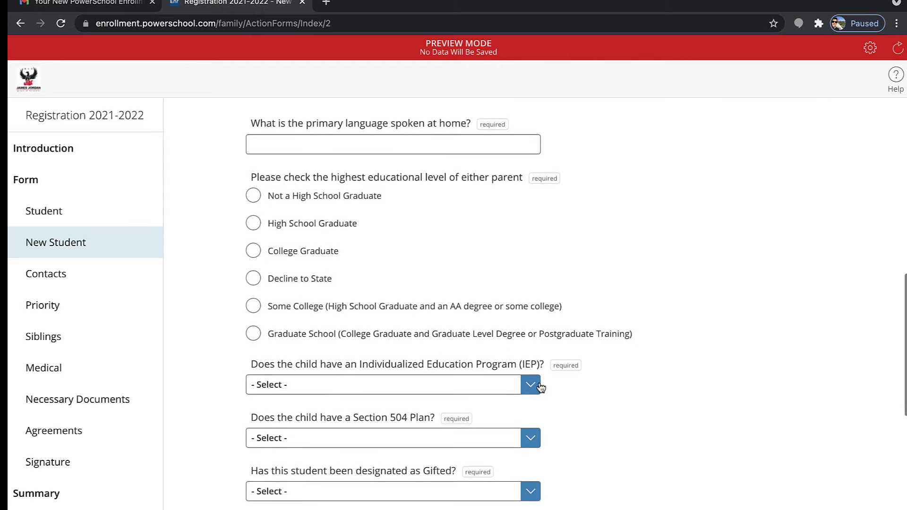
{"action": "scroll", "coordinate": [541, 387], "scroll_direction": "down", "scroll_amount": 1}
{"action": "scroll", "coordinate": [541, 387], "scroll_direction": "down", "scroll_amount": 1}
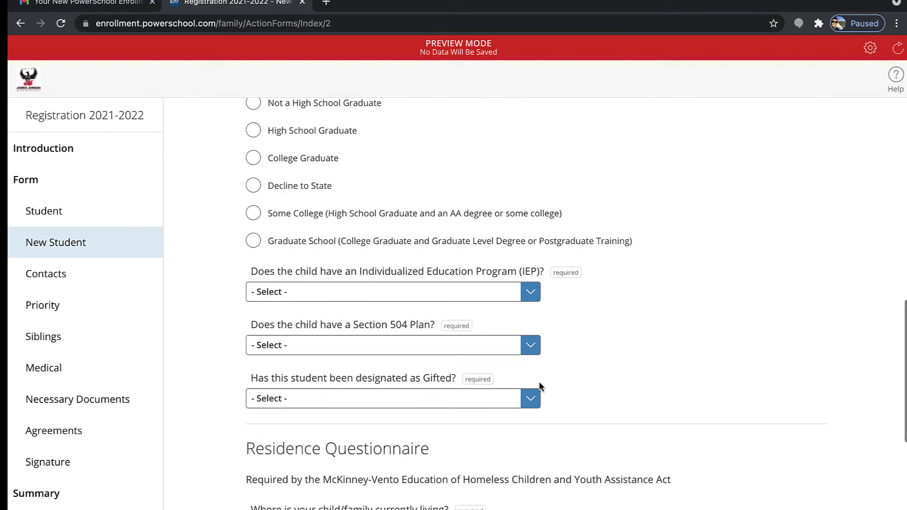
{"action": "left_click", "coordinate": [456, 292]}
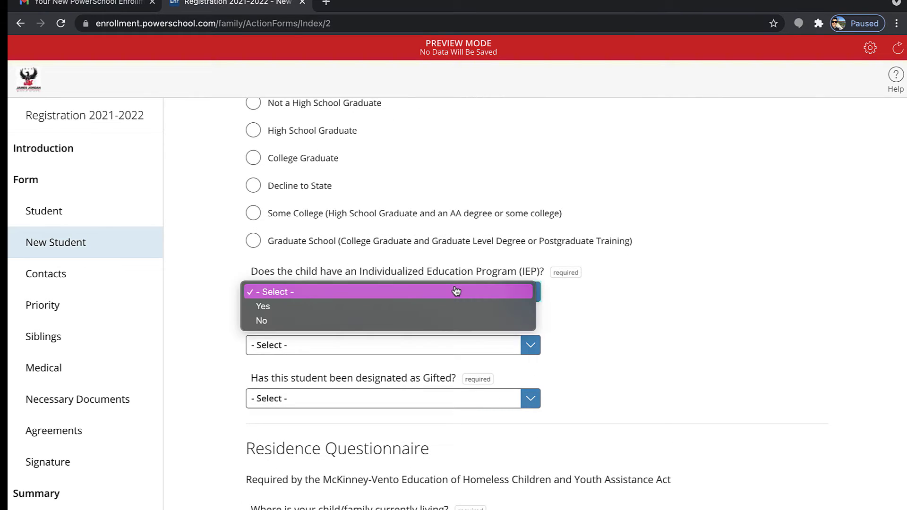
{"action": "left_click", "coordinate": [586, 308]}
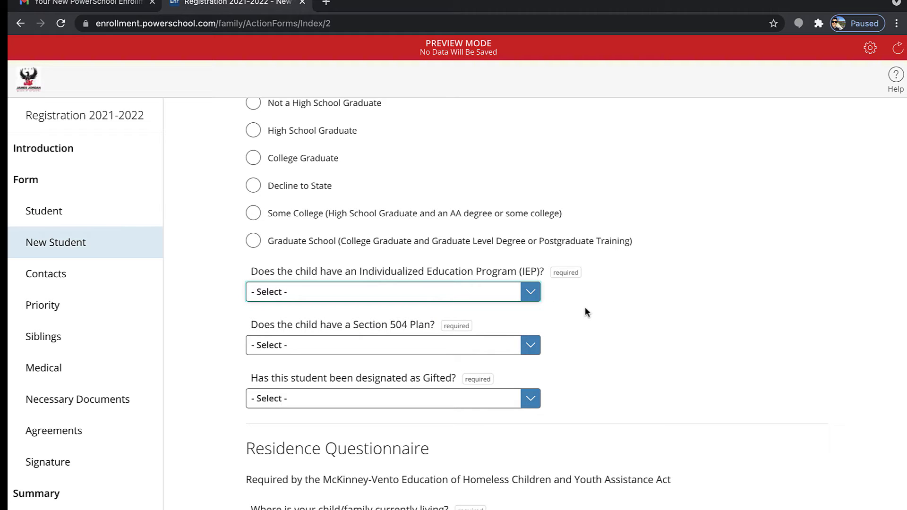
{"action": "left_click", "coordinate": [392, 355]}
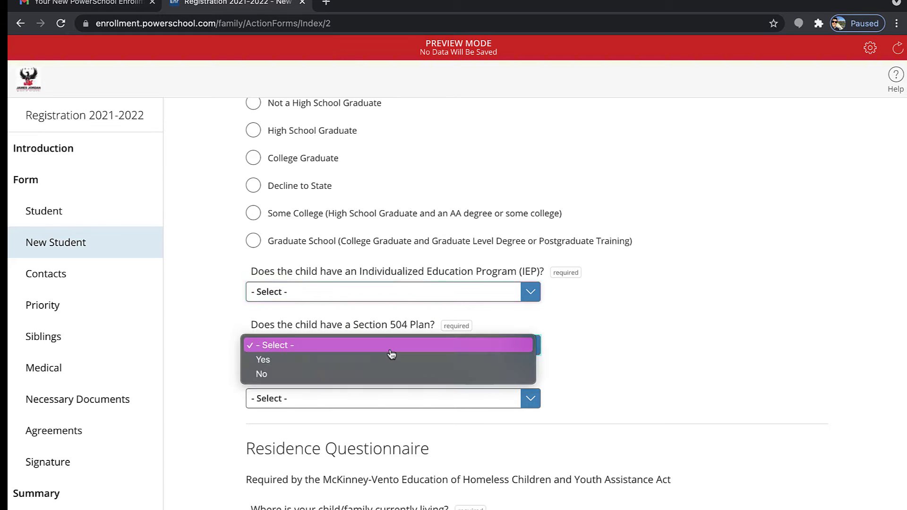
{"action": "left_click", "coordinate": [574, 364]}
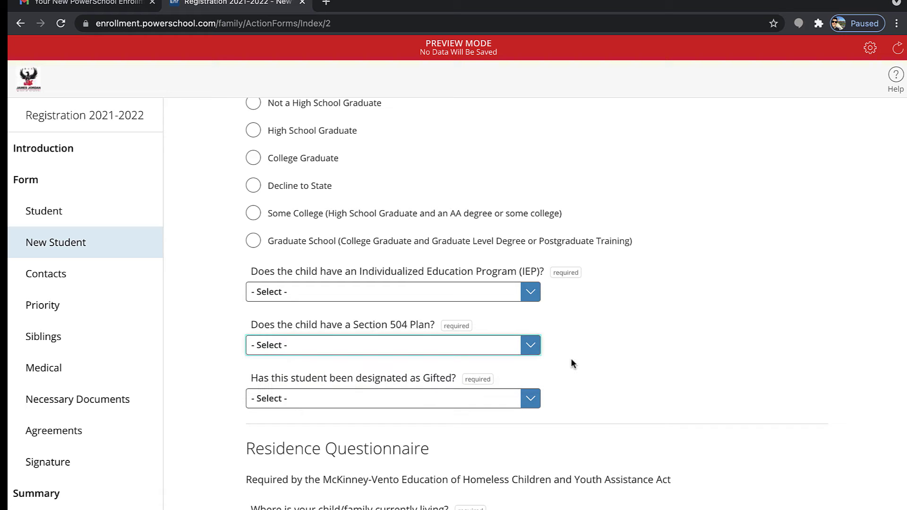
{"action": "left_click", "coordinate": [439, 405]}
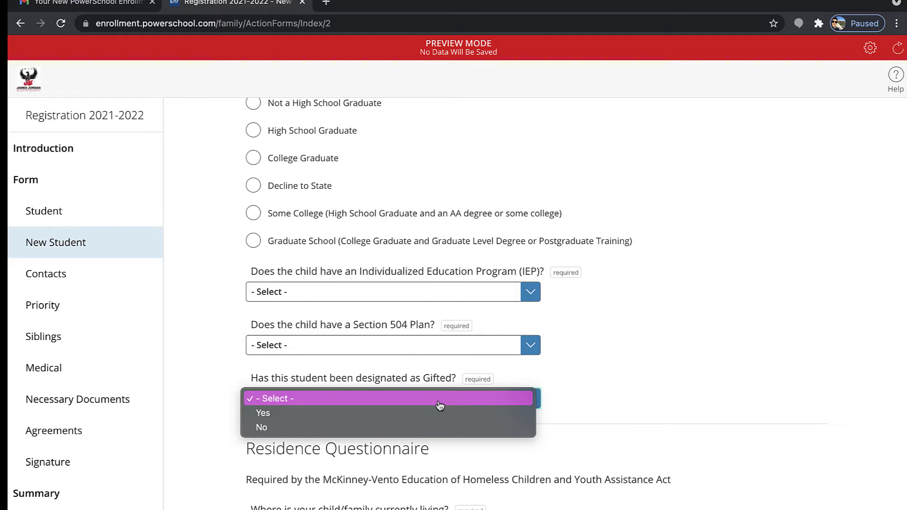
{"action": "left_click", "coordinate": [616, 397]}
Scroll to the Military connected family question and dismiss its choices unanswered
{"action": "scroll", "coordinate": [618, 398], "scroll_direction": "down", "scroll_amount": 1}
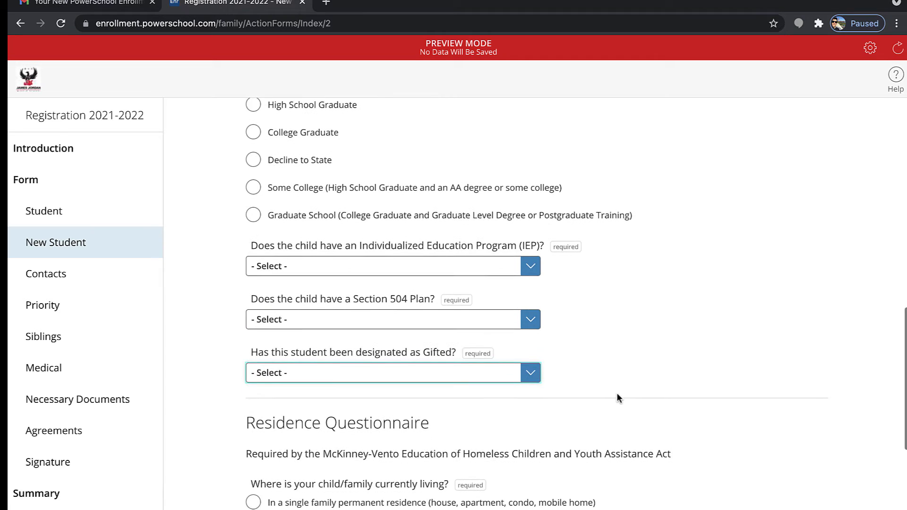
{"action": "scroll", "coordinate": [617, 395], "scroll_direction": "down", "scroll_amount": 3}
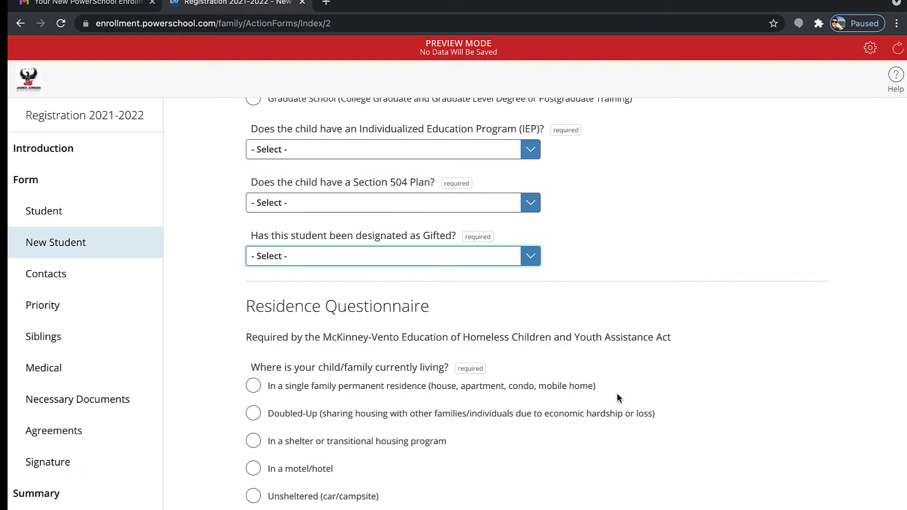
{"action": "scroll", "coordinate": [617, 397], "scroll_direction": "down", "scroll_amount": 2}
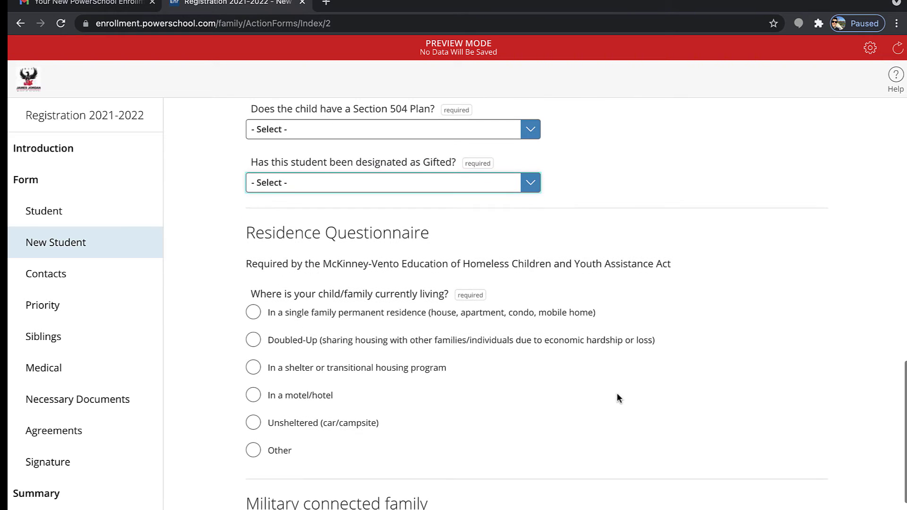
{"action": "scroll", "coordinate": [617, 398], "scroll_direction": "down", "scroll_amount": 1}
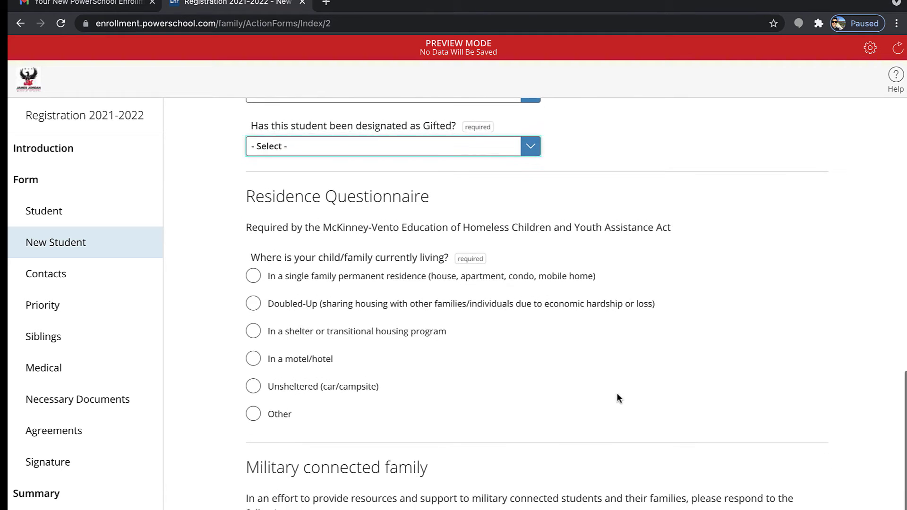
{"action": "scroll", "coordinate": [617, 394], "scroll_direction": "down", "scroll_amount": 1}
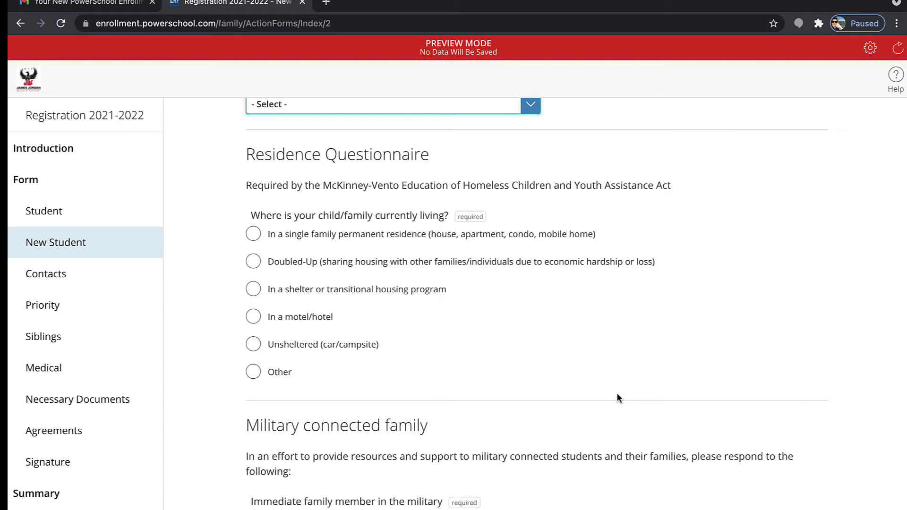
{"action": "scroll", "coordinate": [550, 437], "scroll_direction": "down", "scroll_amount": 2}
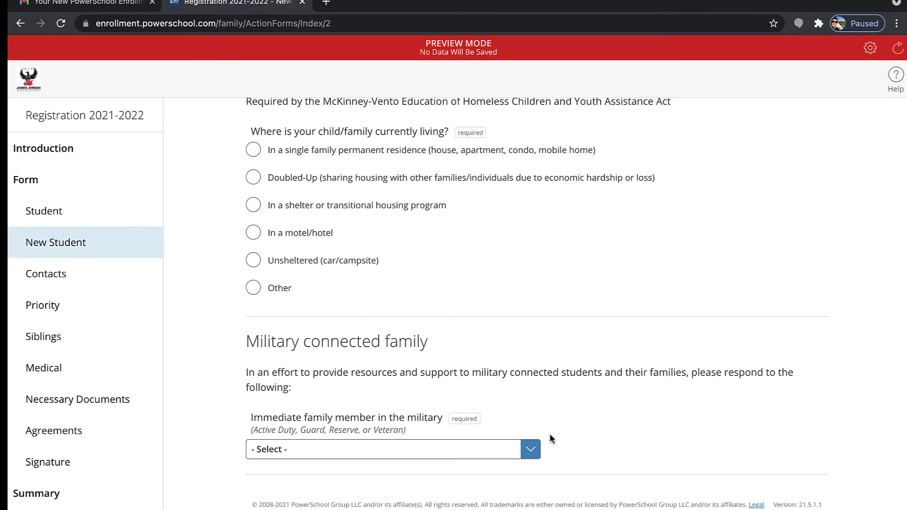
{"action": "left_click", "coordinate": [362, 451]}
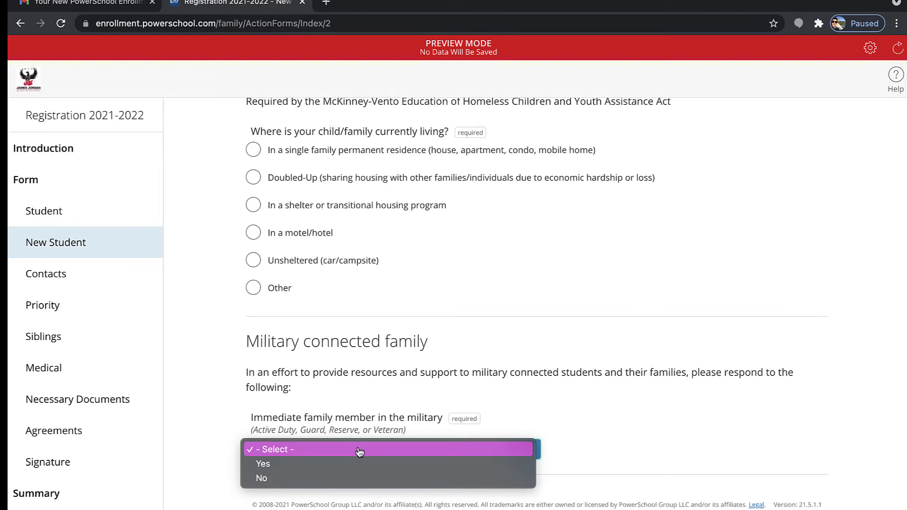
{"action": "key", "text": "Escape"}
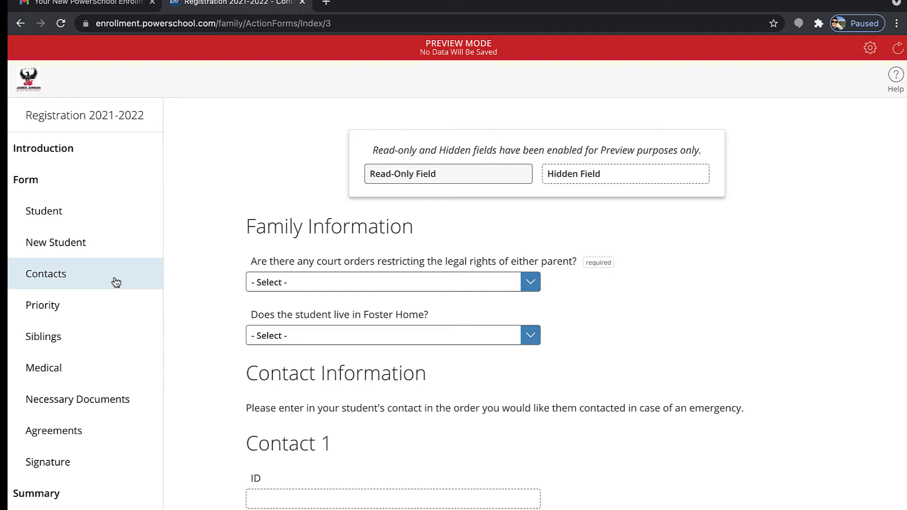
Leave the court orders and Foster Home questions unanswered after viewing their choices
{"action": "scroll", "coordinate": [188, 326], "scroll_direction": "down", "scroll_amount": 2}
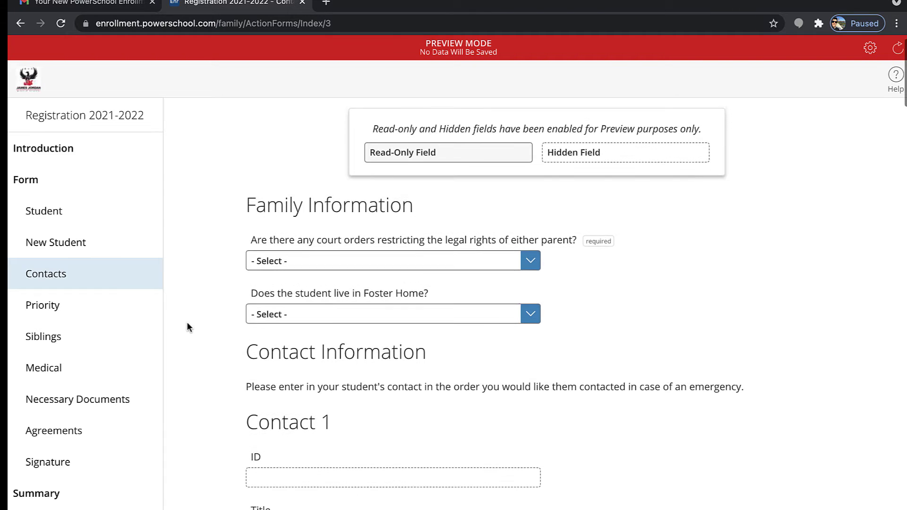
{"action": "scroll", "coordinate": [186, 322], "scroll_direction": "down", "scroll_amount": 3}
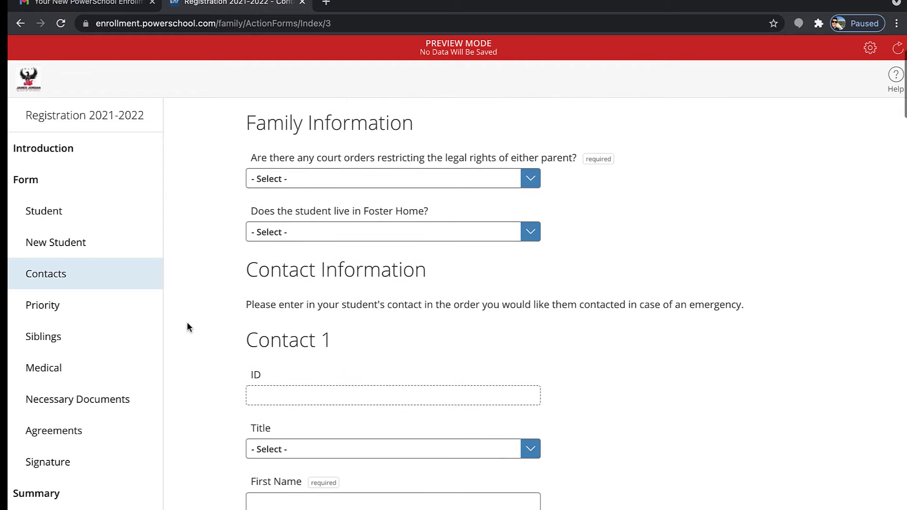
{"action": "left_click", "coordinate": [399, 173]}
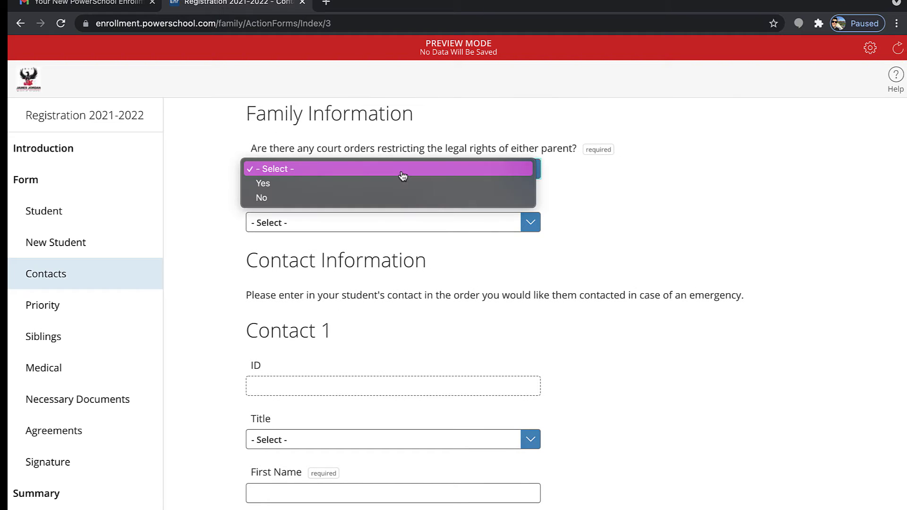
{"action": "left_click", "coordinate": [383, 243]}
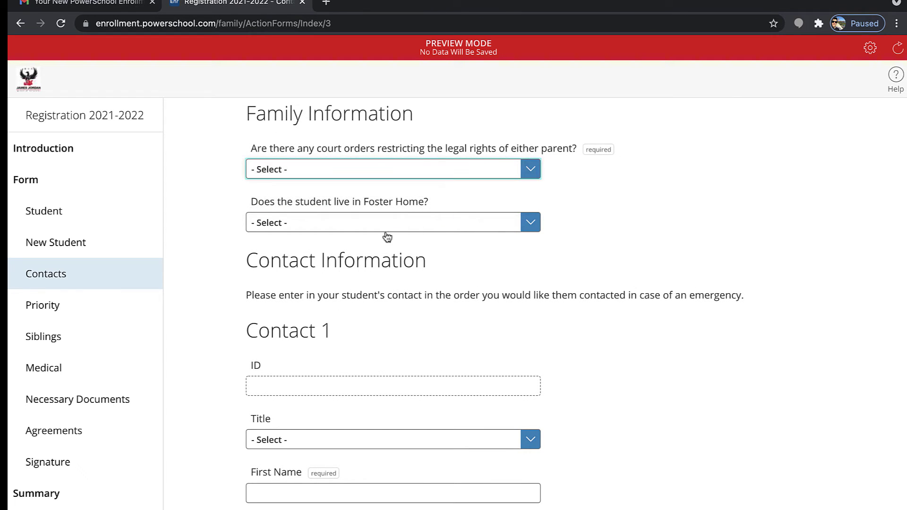
{"action": "left_click", "coordinate": [390, 233]}
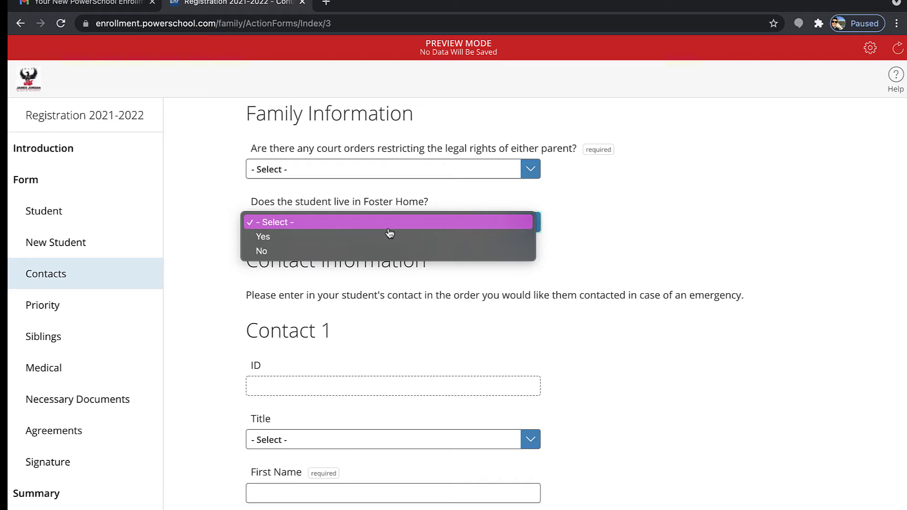
{"action": "left_click", "coordinate": [359, 321]}
Leave Contact 1's title unset and select the emergency wording in the contact instructions
{"action": "scroll", "coordinate": [359, 322], "scroll_direction": "down", "scroll_amount": 3}
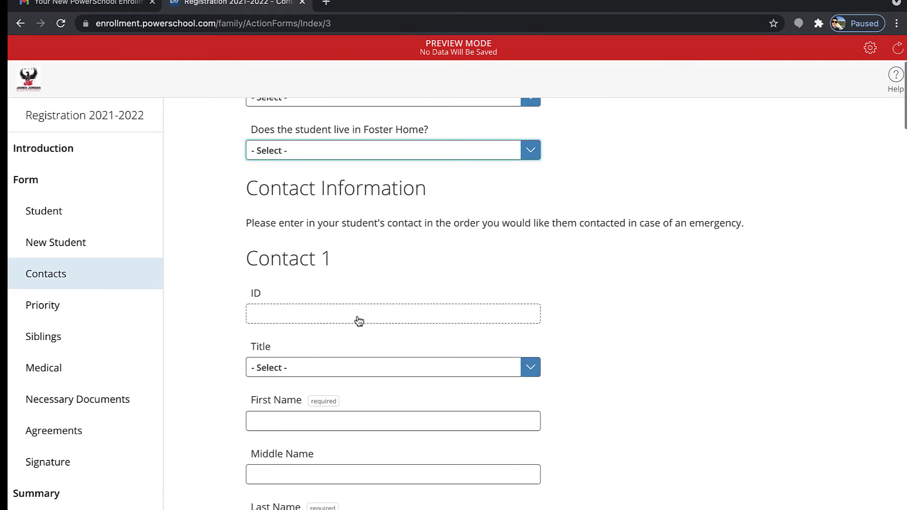
{"action": "scroll", "coordinate": [359, 322], "scroll_direction": "down", "scroll_amount": 3}
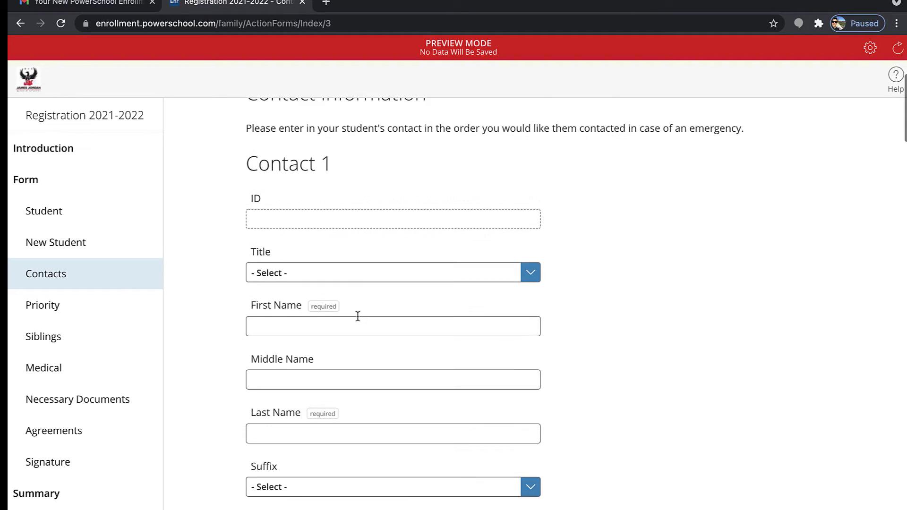
{"action": "left_click", "coordinate": [359, 274]}
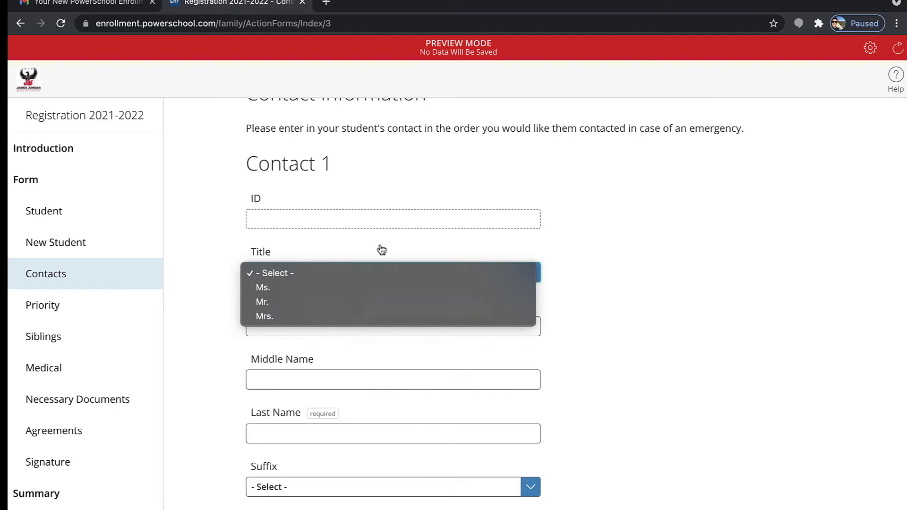
{"action": "left_click", "coordinate": [361, 190]}
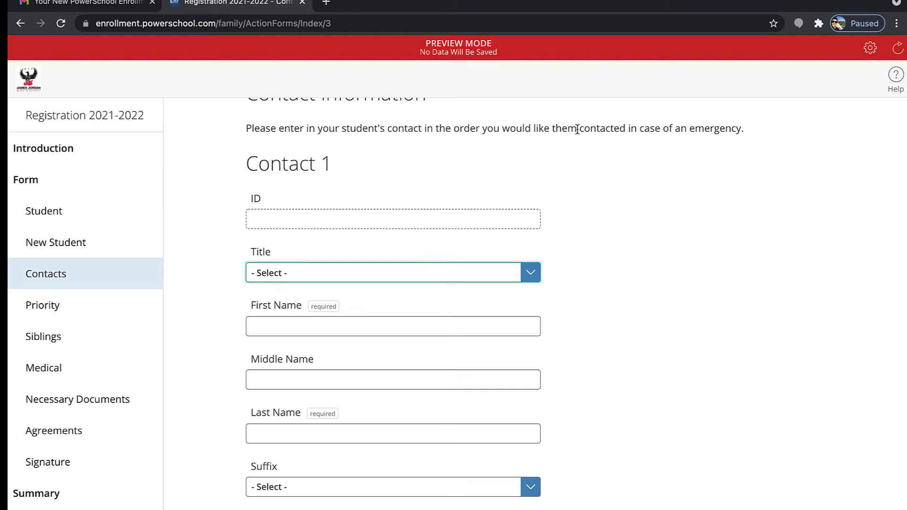
{"action": "left_click_drag", "start_coordinate": [577, 129], "coordinate": [747, 131]}
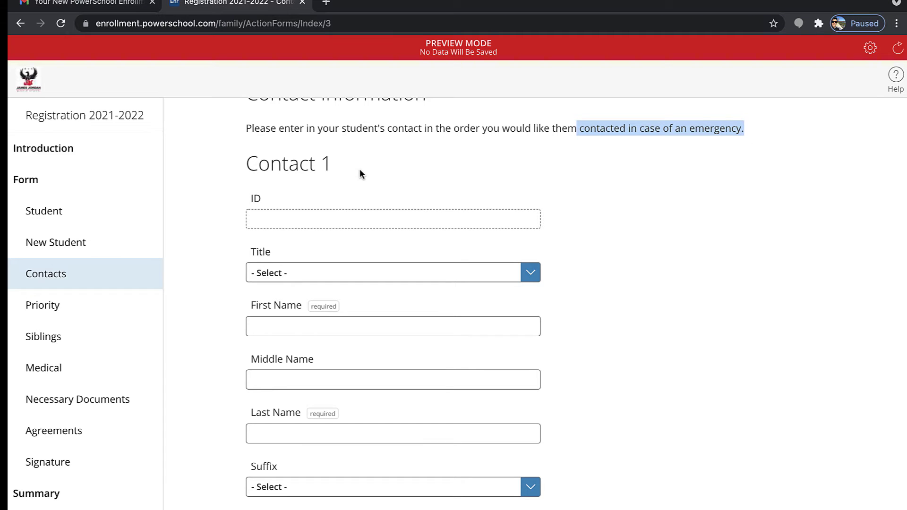
Leave Contact 1's Suffix and Relationship to Student unset
{"action": "scroll", "coordinate": [360, 170], "scroll_direction": "down", "scroll_amount": 2}
{"action": "scroll", "coordinate": [359, 168], "scroll_direction": "down", "scroll_amount": 2}
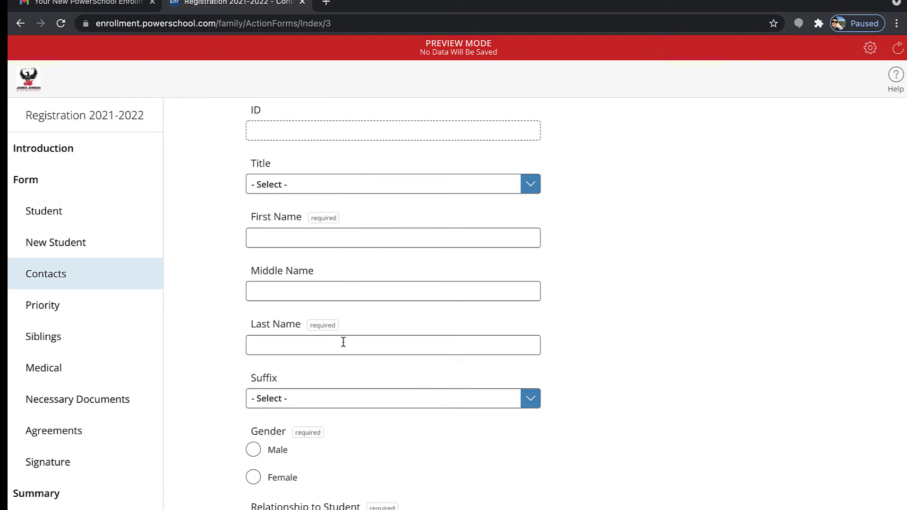
{"action": "left_click", "coordinate": [328, 399]}
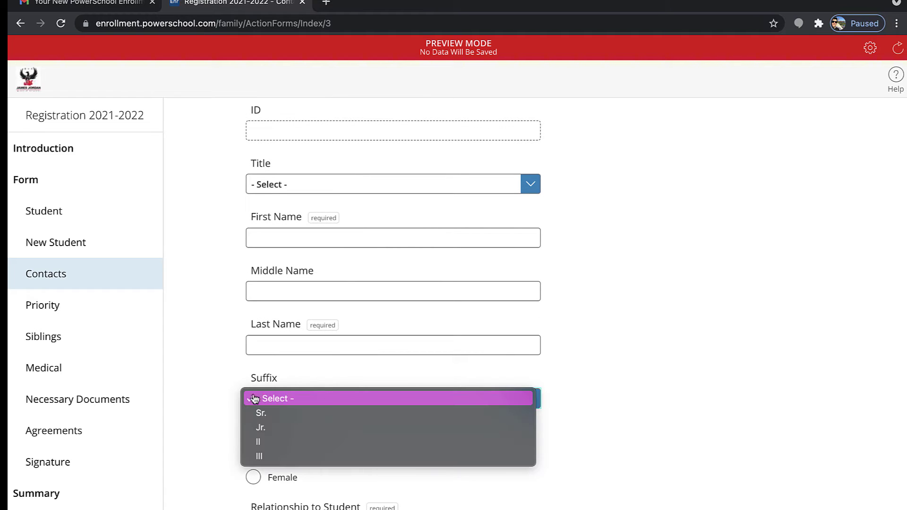
{"action": "left_click", "coordinate": [212, 397]}
{"action": "scroll", "coordinate": [213, 397], "scroll_direction": "down", "scroll_amount": 4}
{"action": "scroll", "coordinate": [211, 397], "scroll_direction": "down", "scroll_amount": 2}
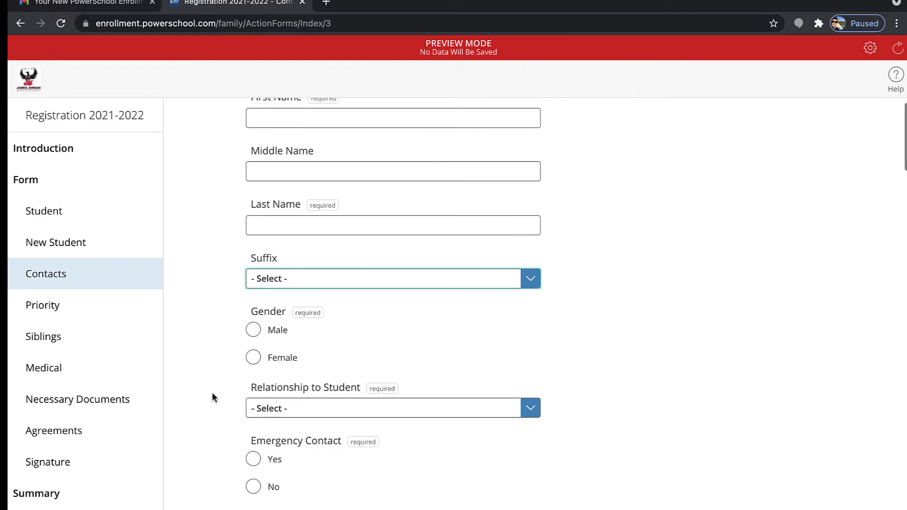
{"action": "left_click", "coordinate": [259, 385]}
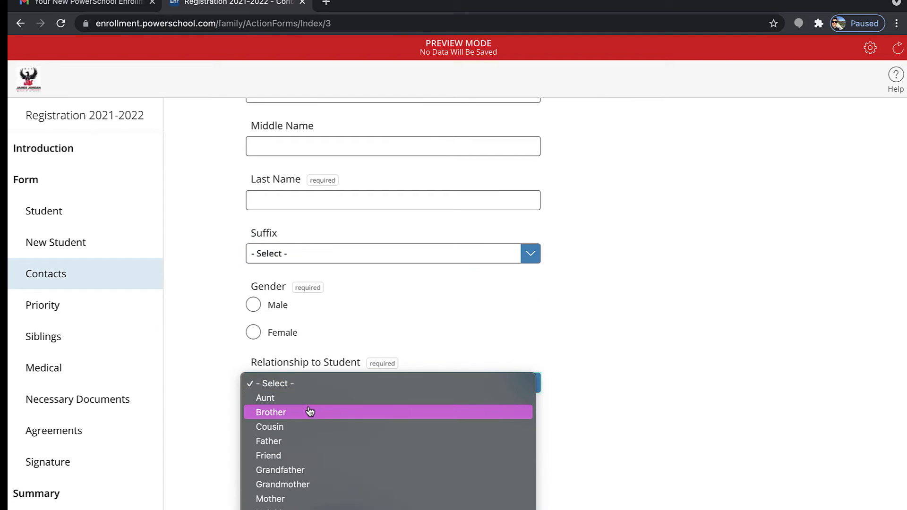
{"action": "scroll", "coordinate": [310, 414], "scroll_direction": "down", "scroll_amount": 3}
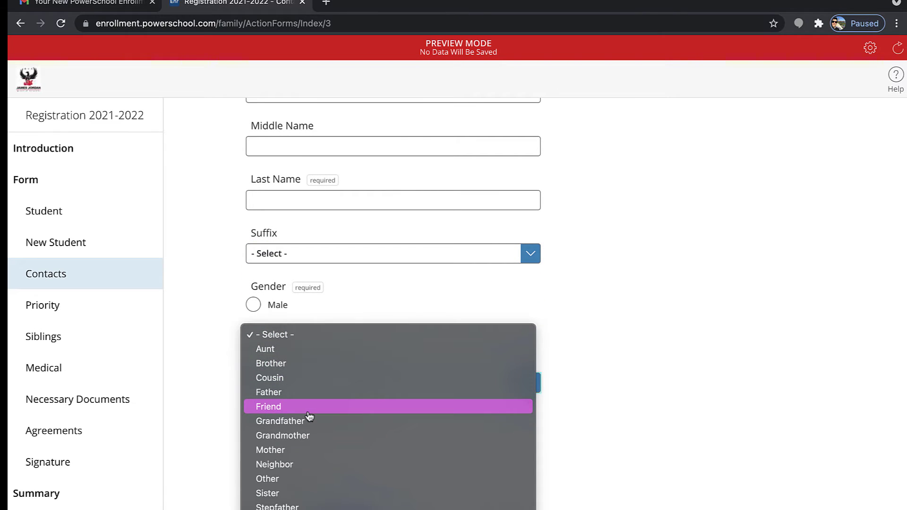
{"action": "left_click", "coordinate": [203, 385]}
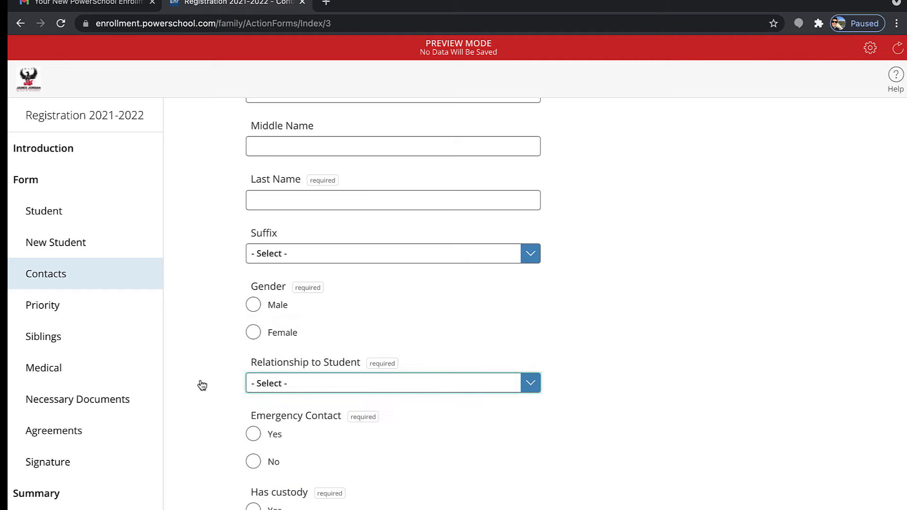
Scroll down through Contact 1's custody and pickup questions to Resides at
{"action": "scroll", "coordinate": [202, 385], "scroll_direction": "down", "scroll_amount": 3}
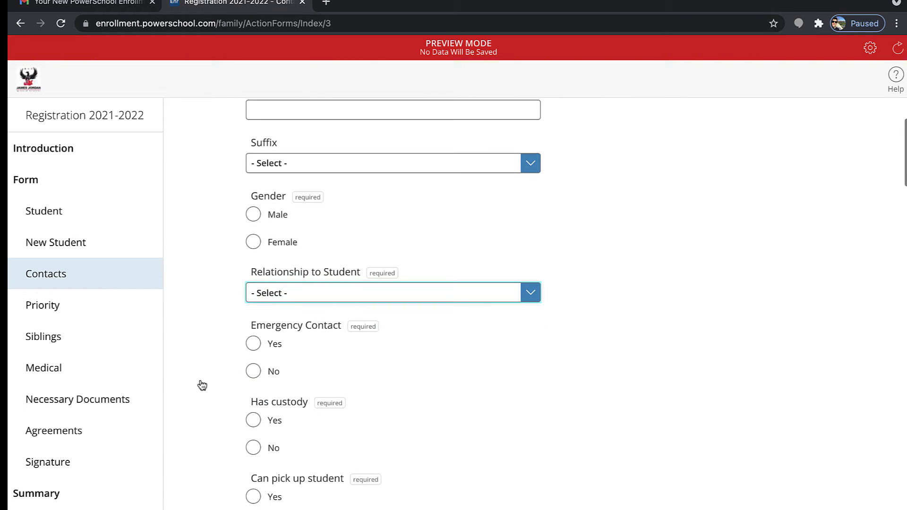
{"action": "scroll", "coordinate": [262, 390], "scroll_direction": "down", "scroll_amount": 3}
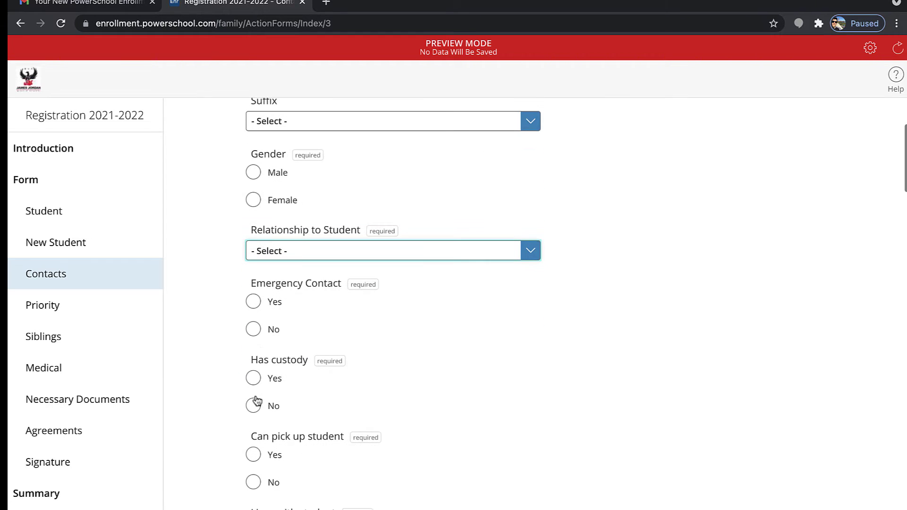
{"action": "scroll", "coordinate": [268, 434], "scroll_direction": "down", "scroll_amount": 3}
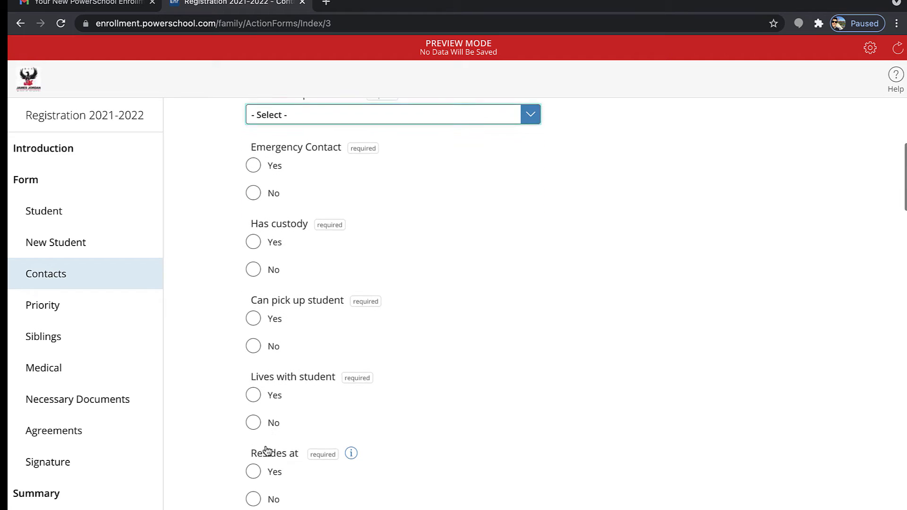
{"action": "scroll", "coordinate": [268, 442], "scroll_direction": "down", "scroll_amount": 1}
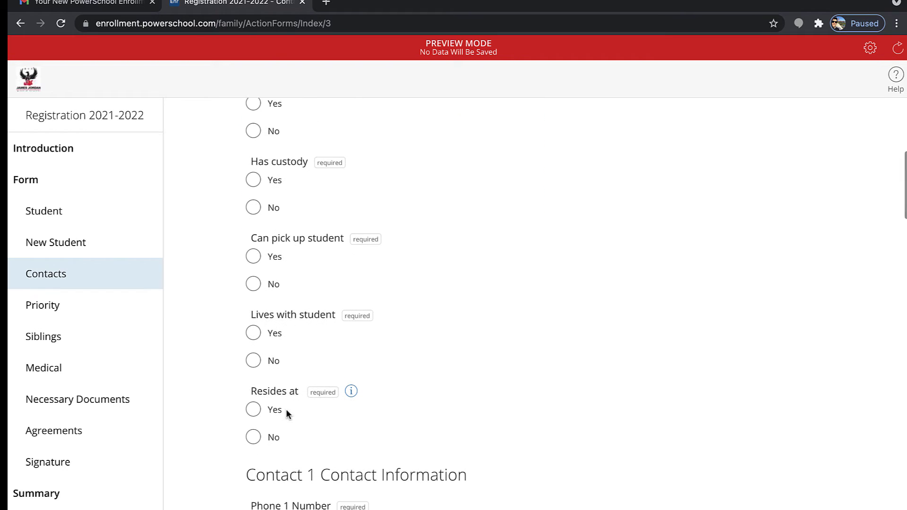
Switch Contact 1's Resides at between Yes and No to compare sections, finishing on Yes
{"action": "left_click", "coordinate": [275, 415]}
{"action": "left_click", "coordinate": [254, 444]}
{"action": "scroll", "coordinate": [257, 437], "scroll_direction": "down", "scroll_amount": 1}
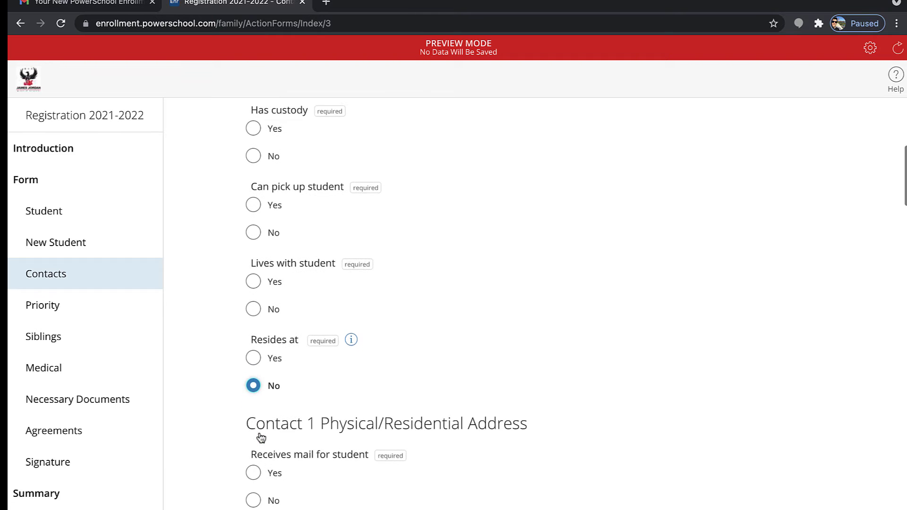
{"action": "left_click", "coordinate": [252, 358]}
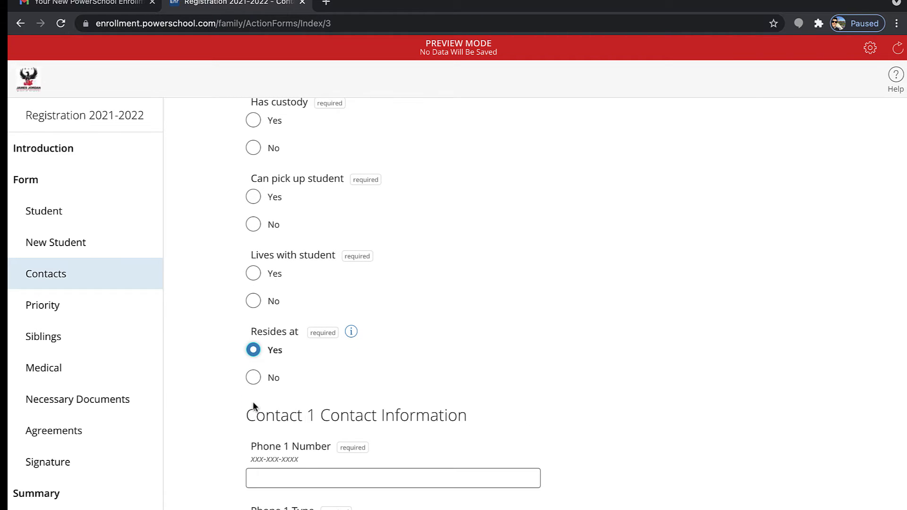
{"action": "scroll", "coordinate": [253, 402], "scroll_direction": "down", "scroll_amount": 3}
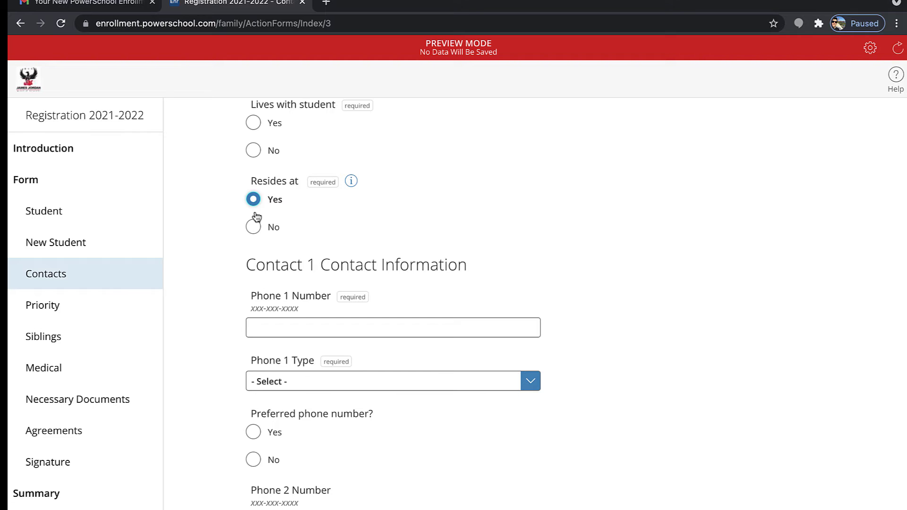
{"action": "left_click", "coordinate": [253, 228]}
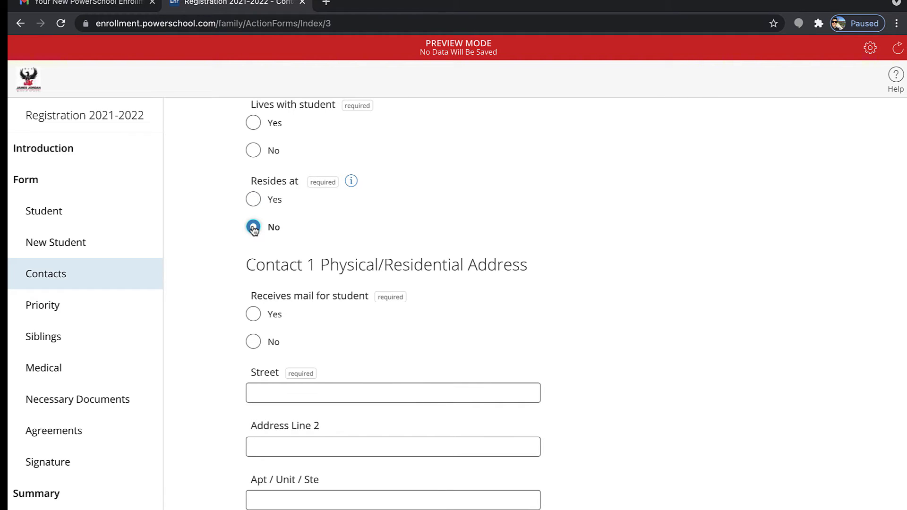
{"action": "scroll", "coordinate": [253, 230], "scroll_direction": "down", "scroll_amount": 5}
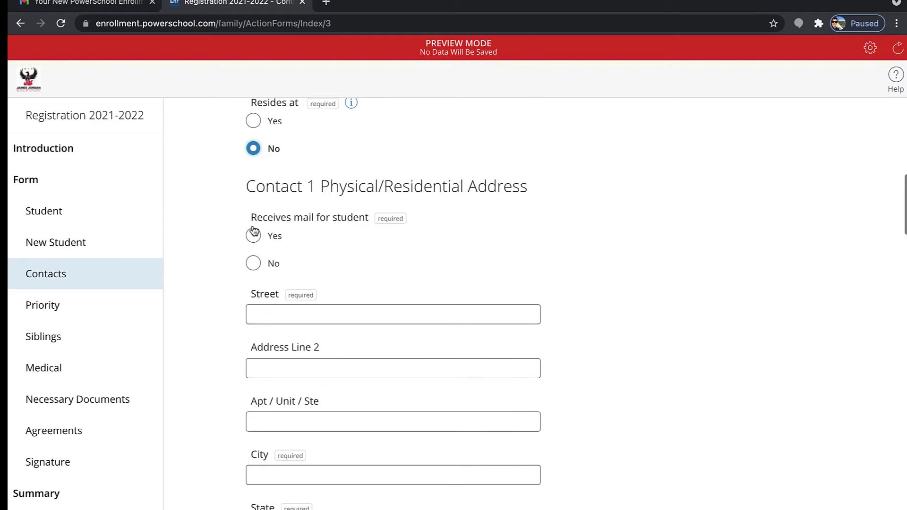
{"action": "scroll", "coordinate": [254, 230], "scroll_direction": "up", "scroll_amount": 2}
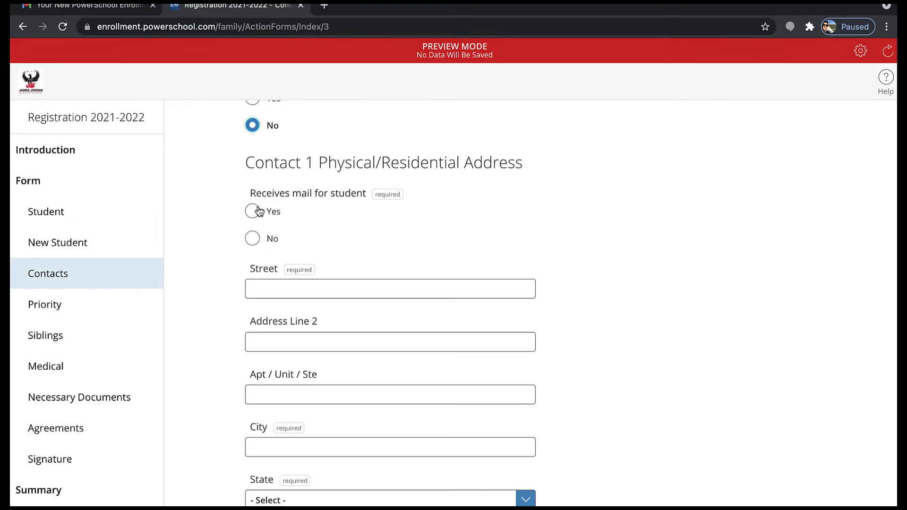
{"action": "scroll", "coordinate": [259, 211], "scroll_direction": "up", "scroll_amount": 1}
{"action": "left_click", "coordinate": [254, 160]}
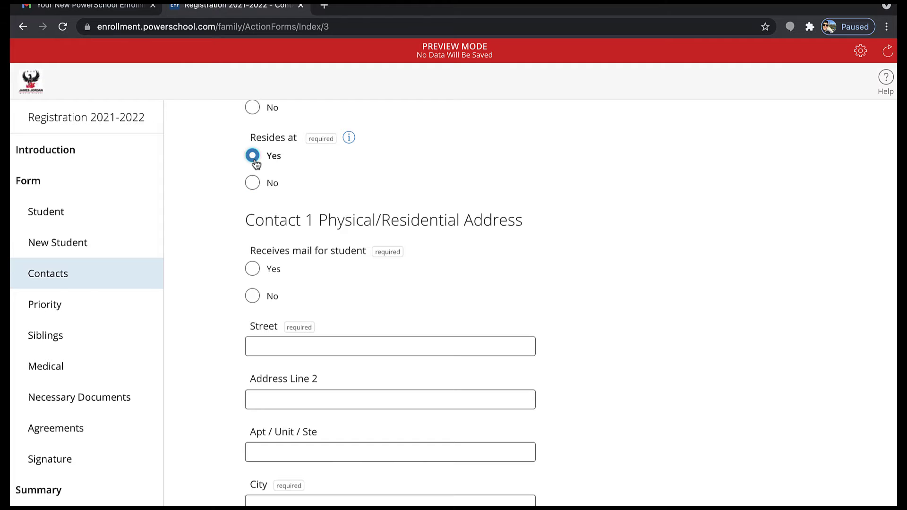
{"action": "scroll", "coordinate": [253, 215], "scroll_direction": "down", "scroll_amount": 1}
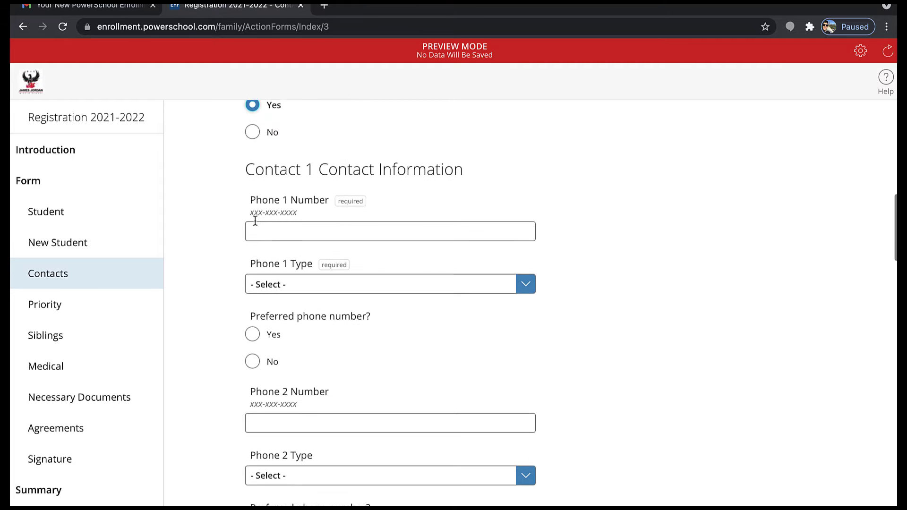
{"action": "scroll", "coordinate": [299, 251], "scroll_direction": "down", "scroll_amount": 2}
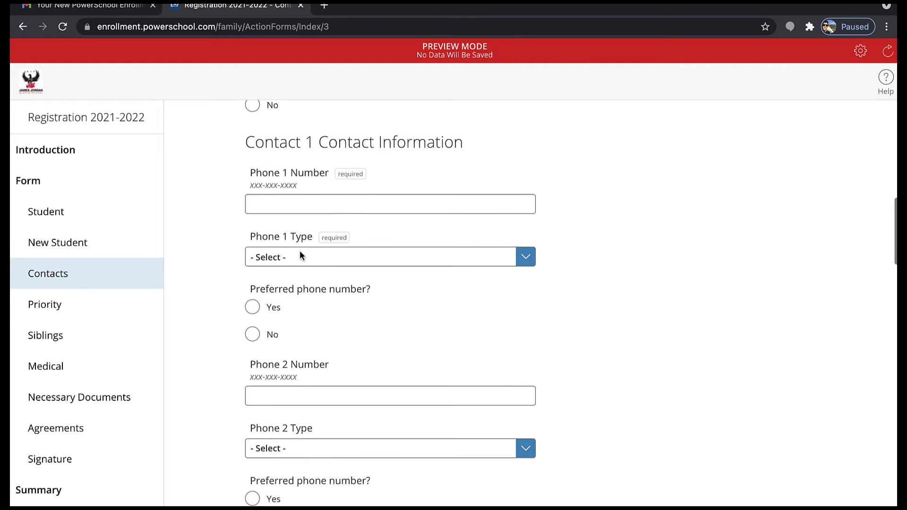
{"action": "left_click", "coordinate": [311, 349]}
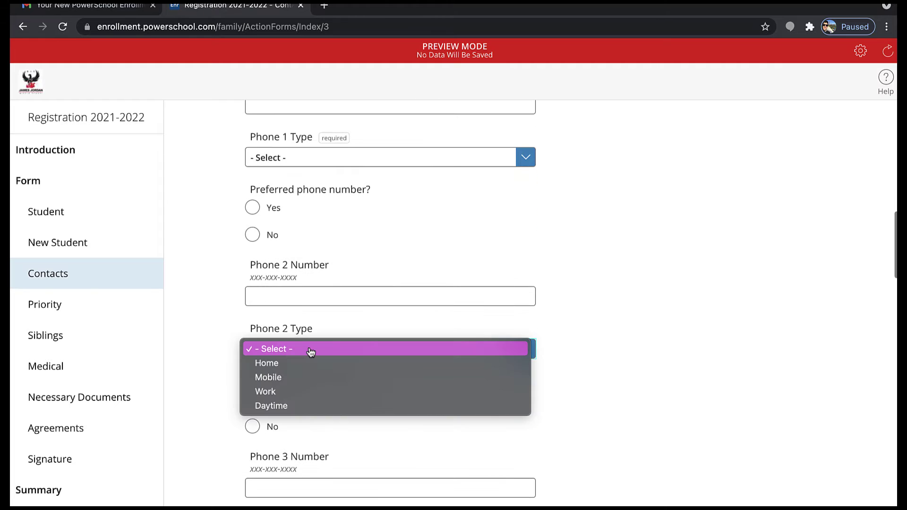
{"action": "left_click", "coordinate": [213, 329]}
{"action": "scroll", "coordinate": [213, 330], "scroll_direction": "down", "scroll_amount": 1}
{"action": "scroll", "coordinate": [213, 330], "scroll_direction": "down", "scroll_amount": 3}
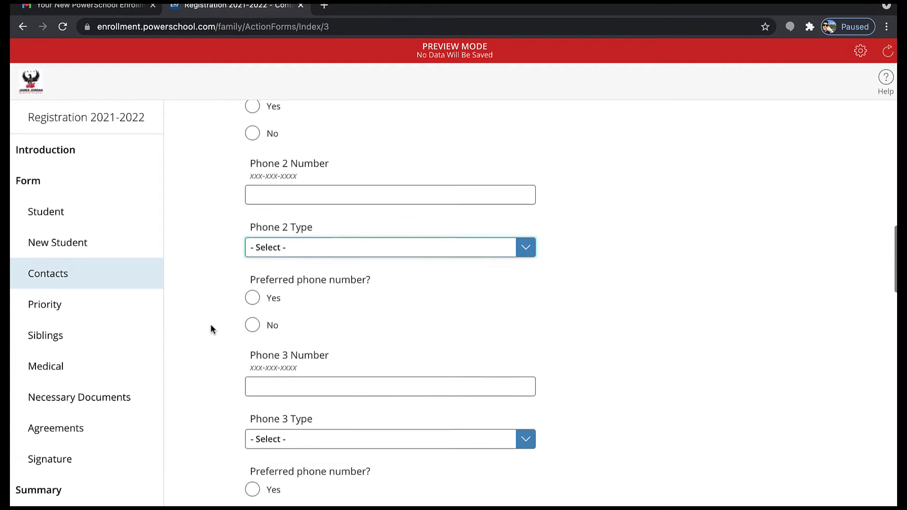
{"action": "scroll", "coordinate": [211, 325], "scroll_direction": "down", "scroll_amount": 3}
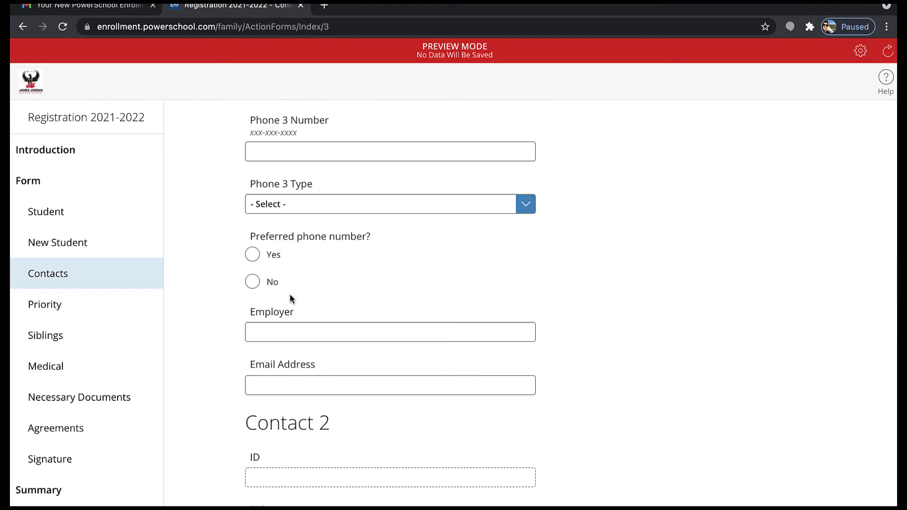
{"action": "scroll", "coordinate": [318, 313], "scroll_direction": "down", "scroll_amount": 3}
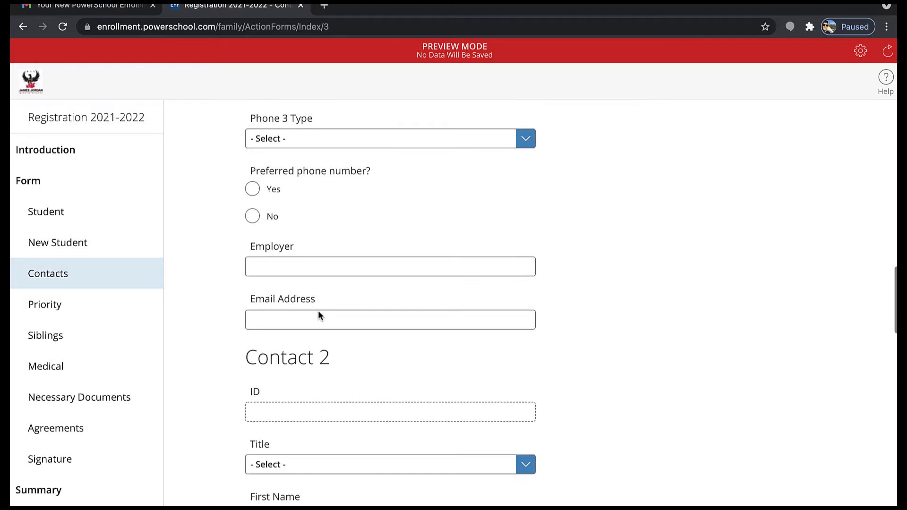
{"action": "scroll", "coordinate": [337, 340], "scroll_direction": "down", "scroll_amount": 6}
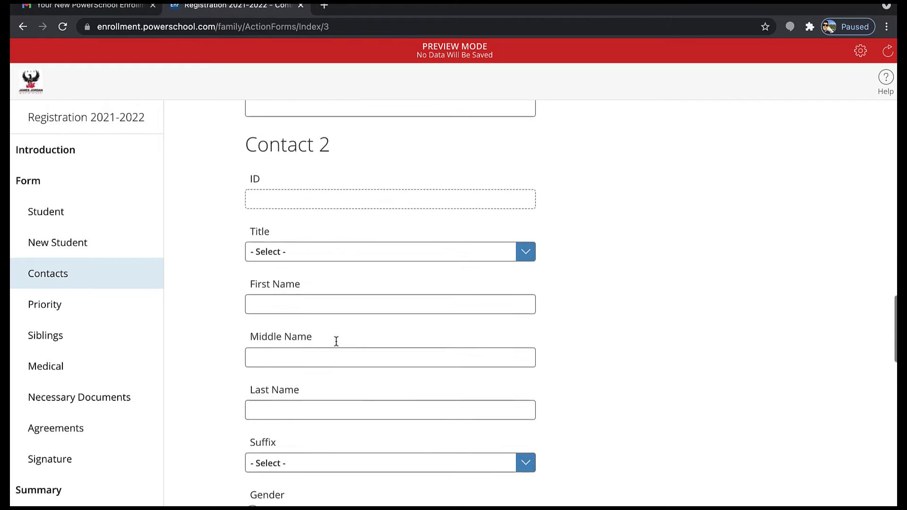
{"action": "scroll", "coordinate": [337, 341], "scroll_direction": "down", "scroll_amount": 14}
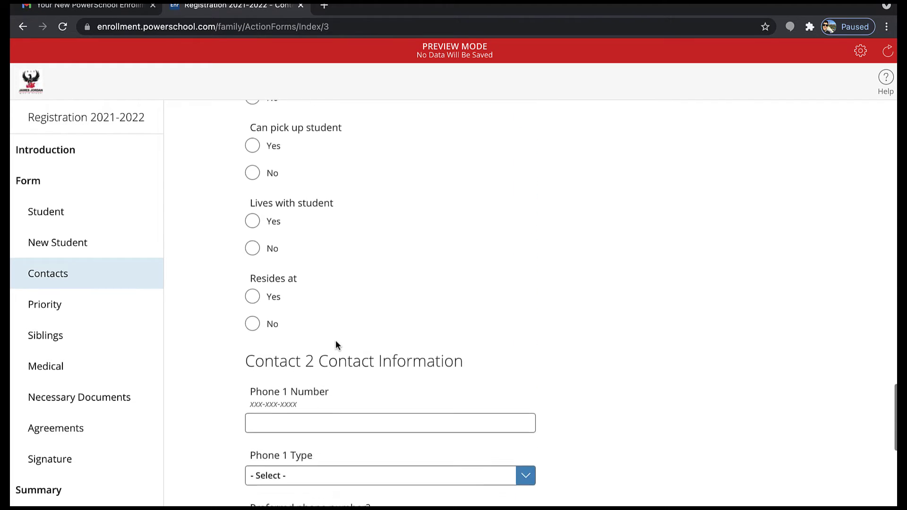
{"action": "scroll", "coordinate": [335, 340], "scroll_direction": "down", "scroll_amount": 12}
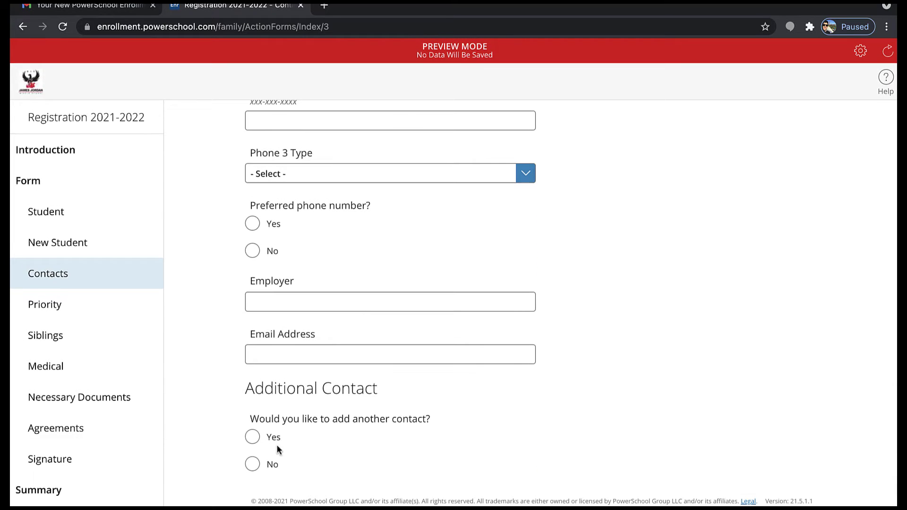
Answer Yes to Additional Contact, review the new Contact 3 fields, and submit the Contacts page
{"action": "left_click", "coordinate": [253, 443]}
{"action": "scroll", "coordinate": [253, 443], "scroll_direction": "down", "scroll_amount": 14}
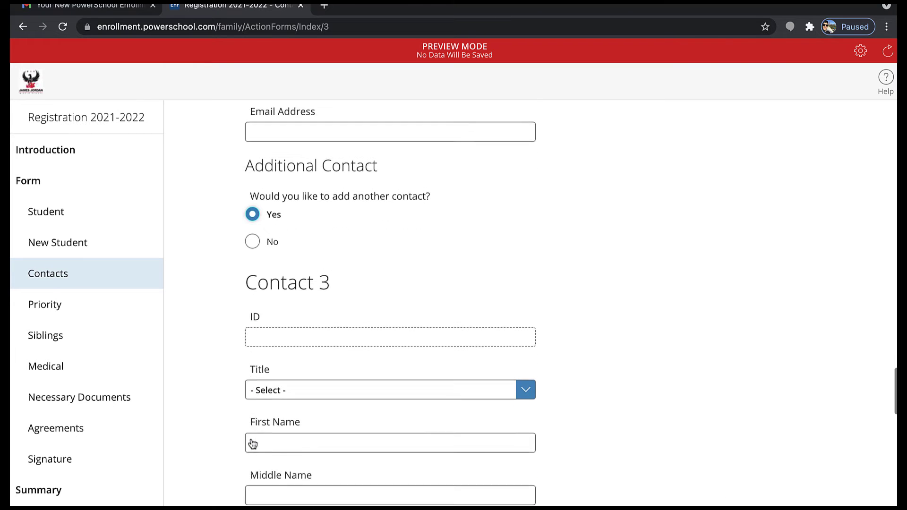
{"action": "scroll", "coordinate": [253, 443], "scroll_direction": "down", "scroll_amount": 9}
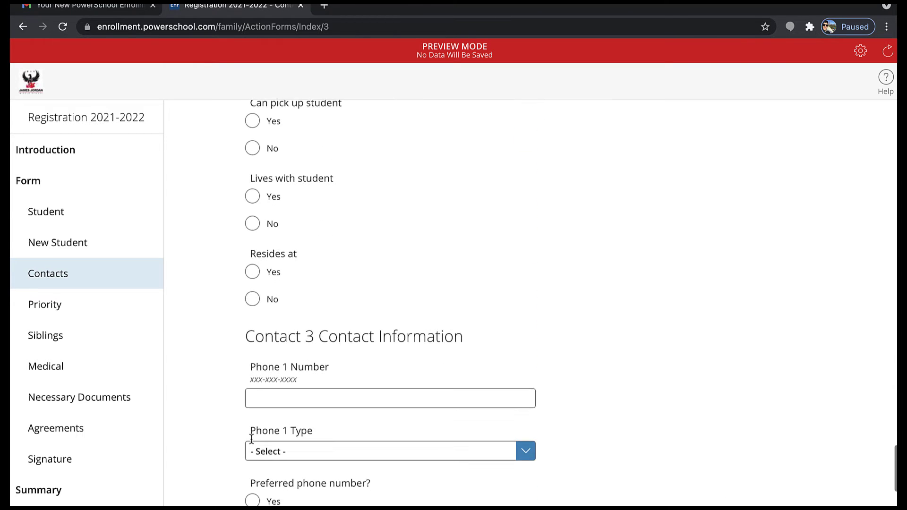
{"action": "scroll", "coordinate": [252, 442], "scroll_direction": "down", "scroll_amount": 10}
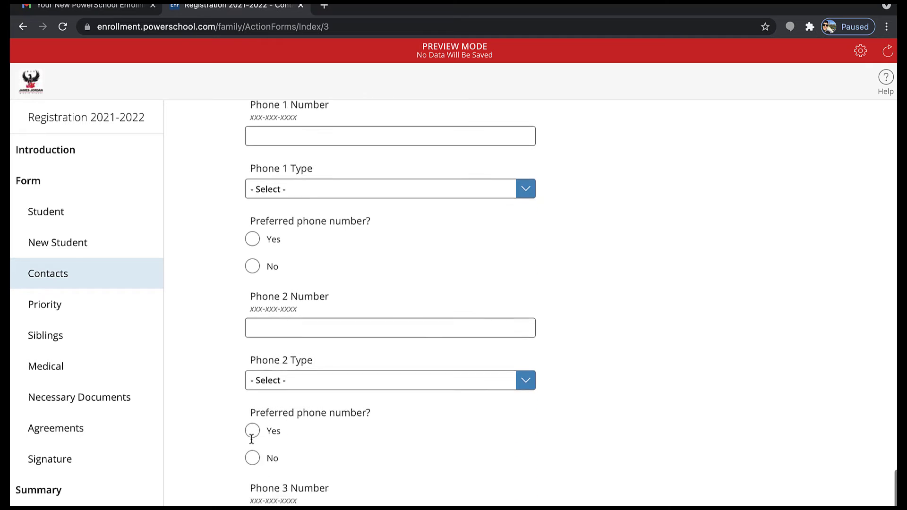
{"action": "scroll", "coordinate": [251, 441], "scroll_direction": "down", "scroll_amount": 1}
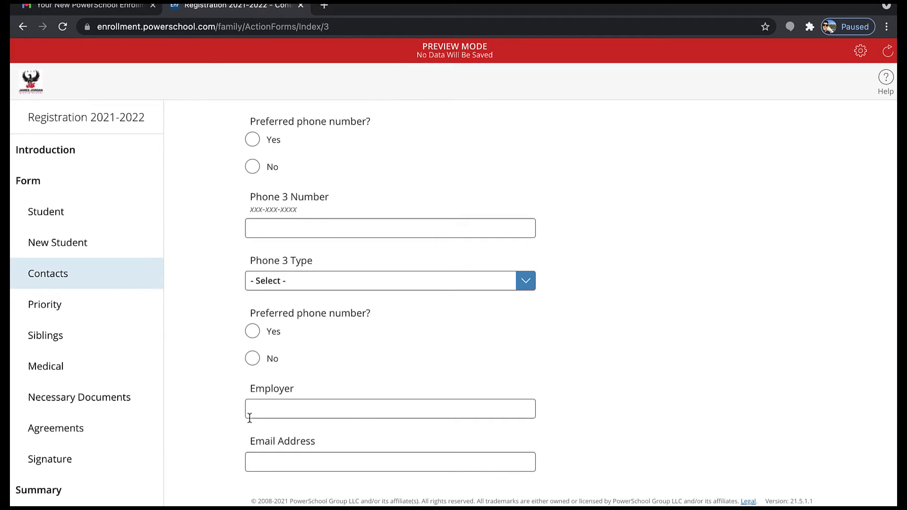
{"action": "scroll", "coordinate": [249, 418], "scroll_direction": "up", "scroll_amount": 3}
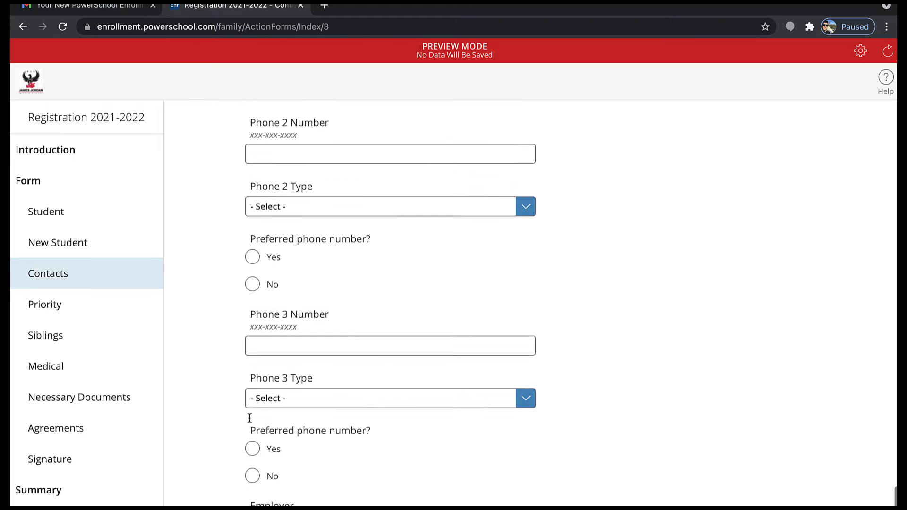
{"action": "scroll", "coordinate": [250, 418], "scroll_direction": "down", "scroll_amount": 3}
{"action": "scroll", "coordinate": [249, 418], "scroll_direction": "up", "scroll_amount": 8}
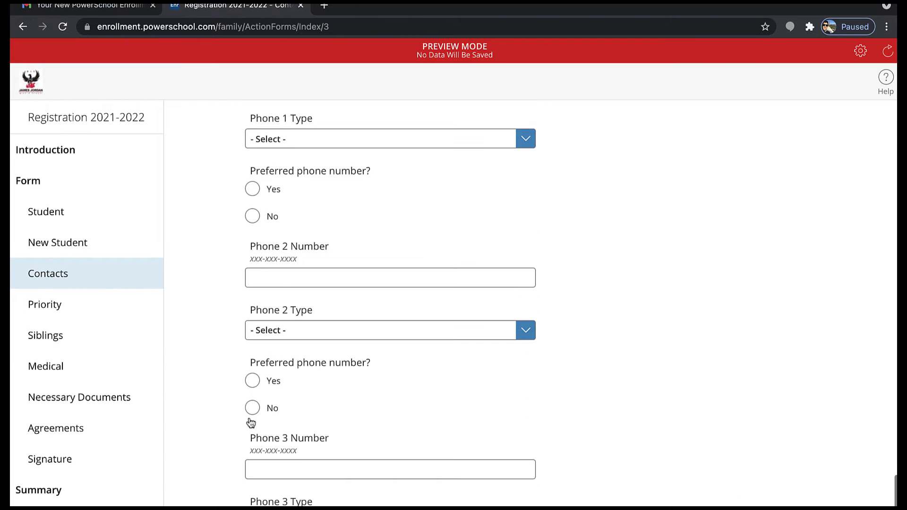
{"action": "scroll", "coordinate": [250, 418], "scroll_direction": "up", "scroll_amount": 2}
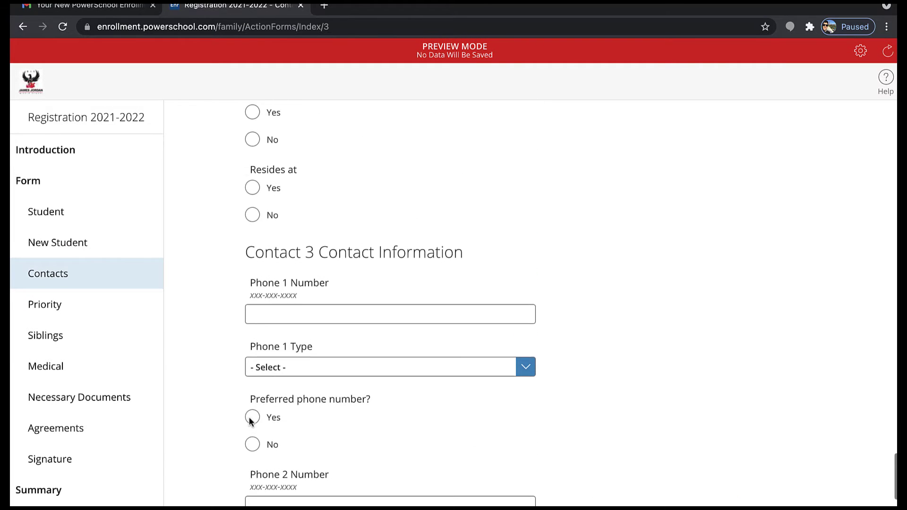
{"action": "scroll", "coordinate": [248, 417], "scroll_direction": "down", "scroll_amount": 10}
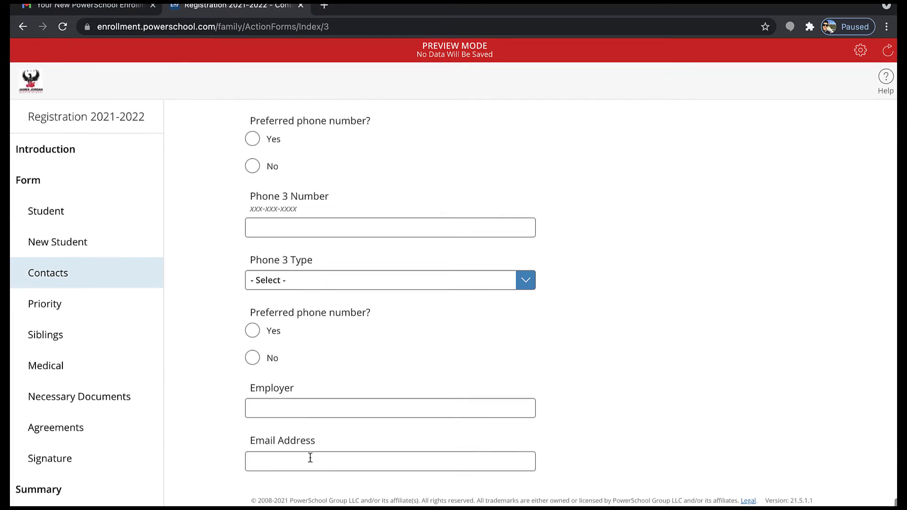
{"action": "left_click", "coordinate": [311, 459]}
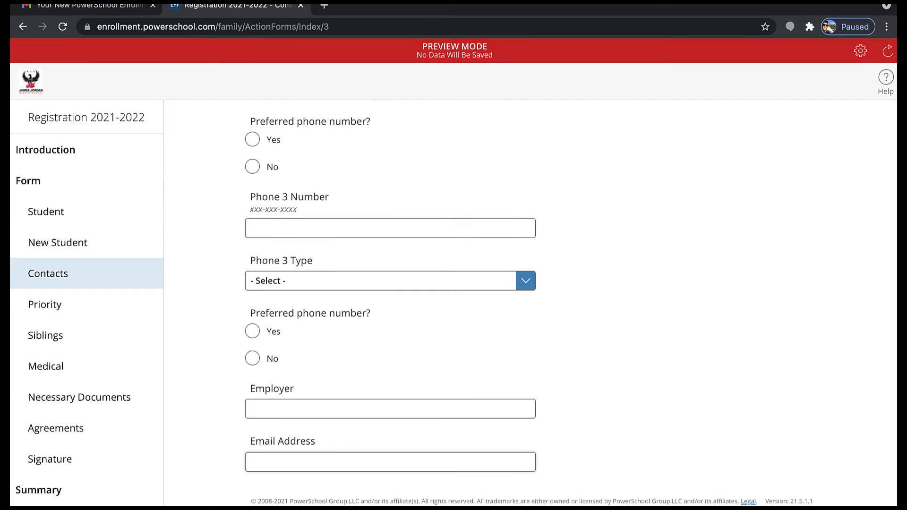
{"action": "key", "text": "super+r"}
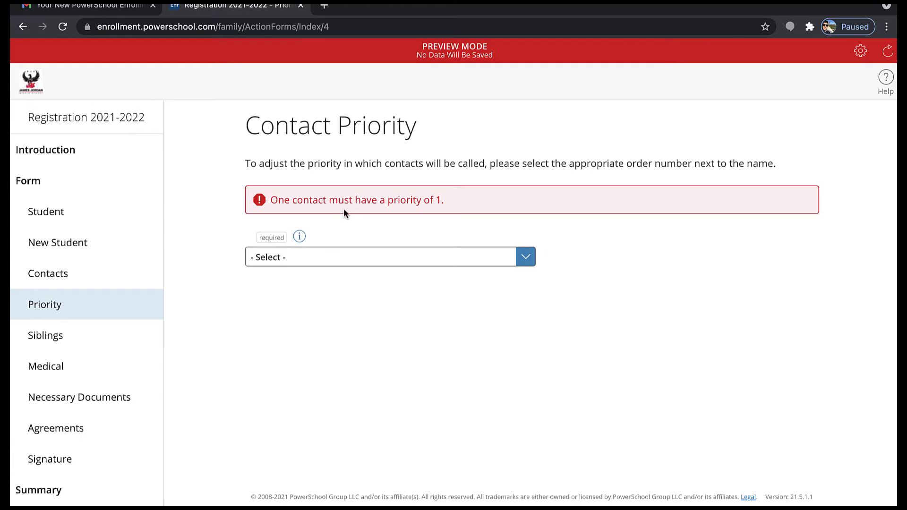
Try a contact priority of 2, then change it to 5
{"action": "left_click", "coordinate": [315, 259]}
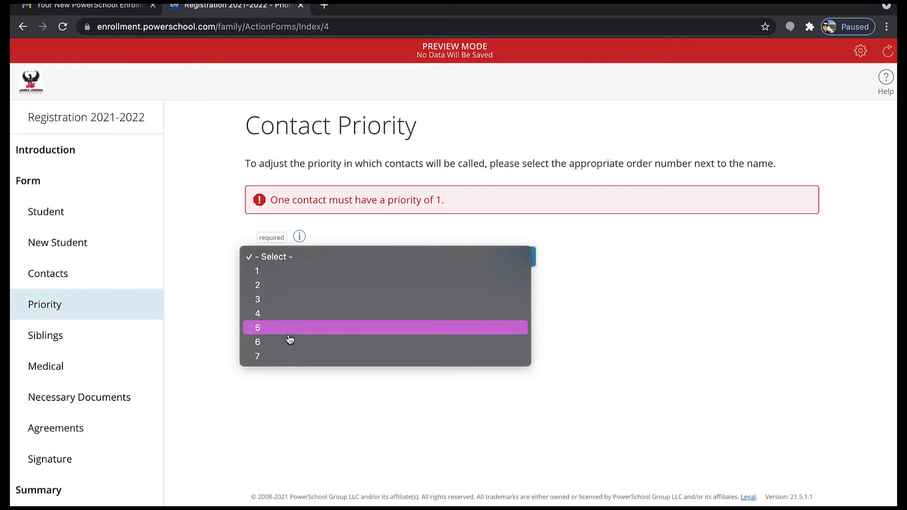
{"action": "left_click", "coordinate": [292, 286]}
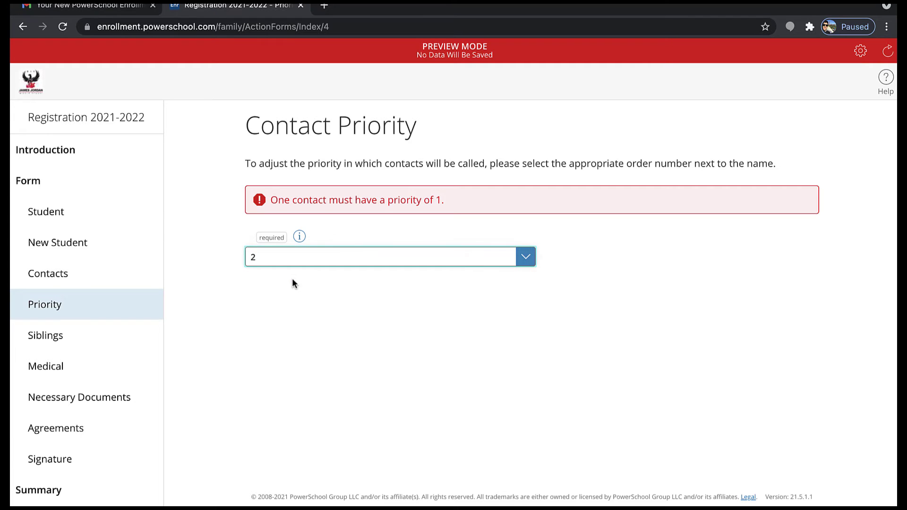
{"action": "left_click", "coordinate": [309, 261]}
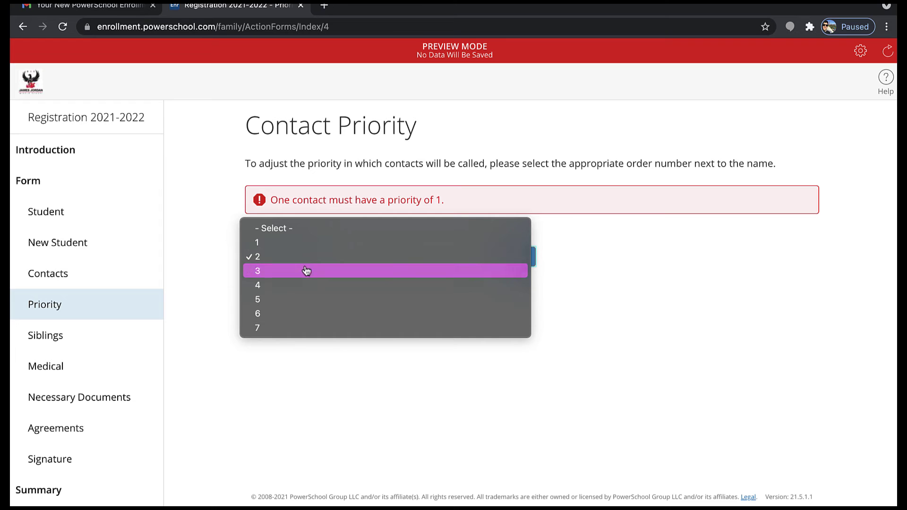
{"action": "left_click", "coordinate": [297, 299]}
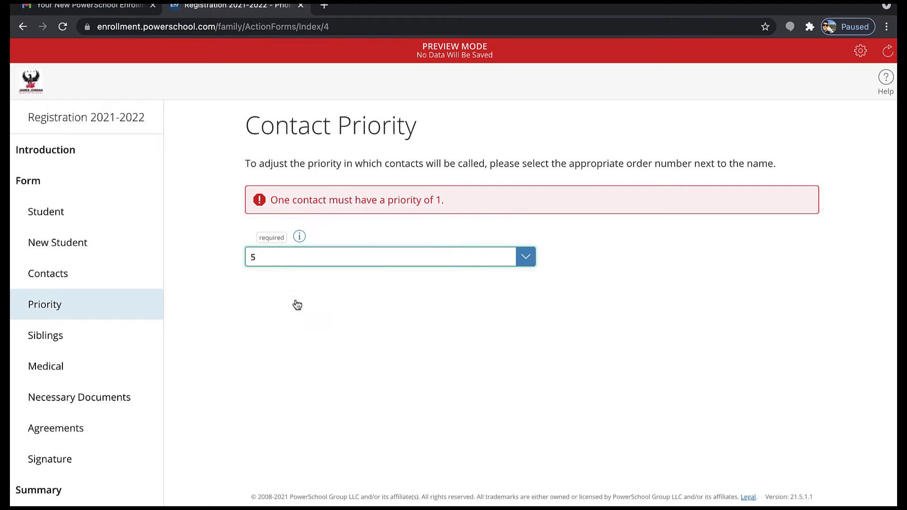
{"action": "left_click", "coordinate": [297, 264]}
Leave the sibling count unanswered on the Siblings page and continue to the Medical page
{"action": "left_click", "coordinate": [283, 232]}
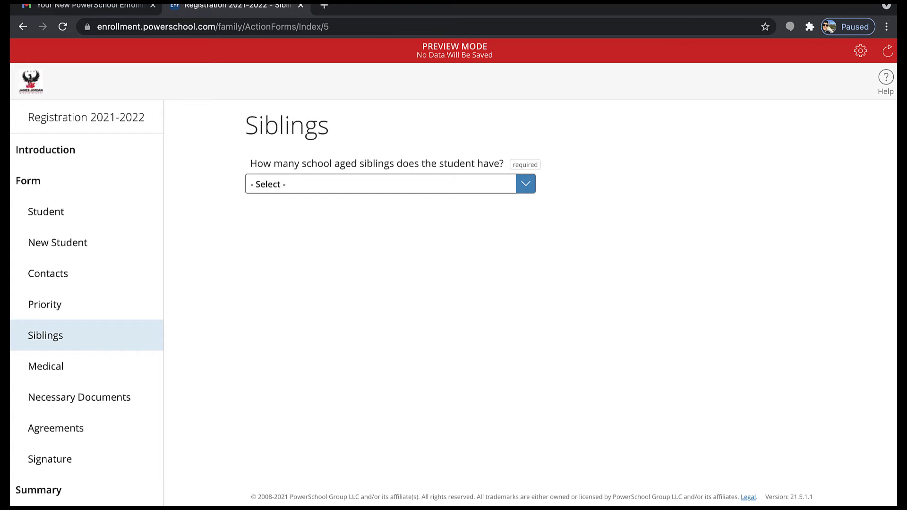
{"action": "left_click", "coordinate": [482, 182]}
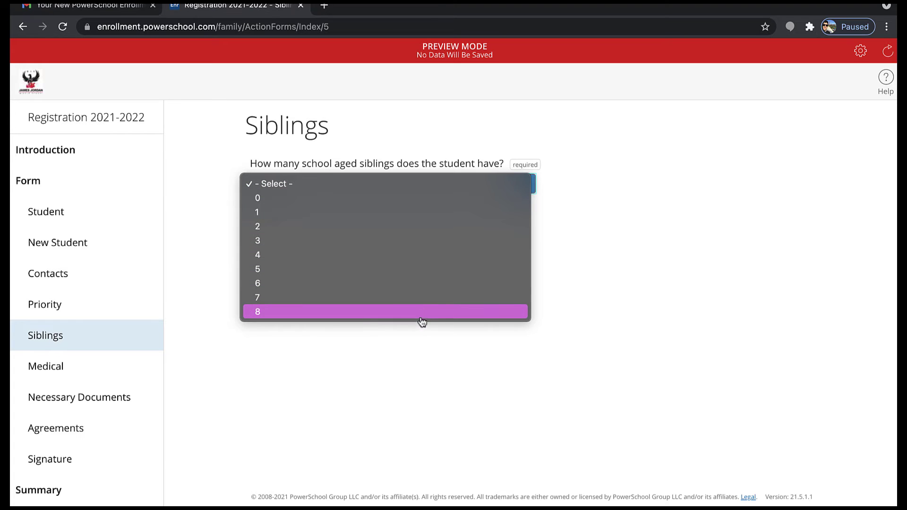
{"action": "left_click", "coordinate": [422, 351]}
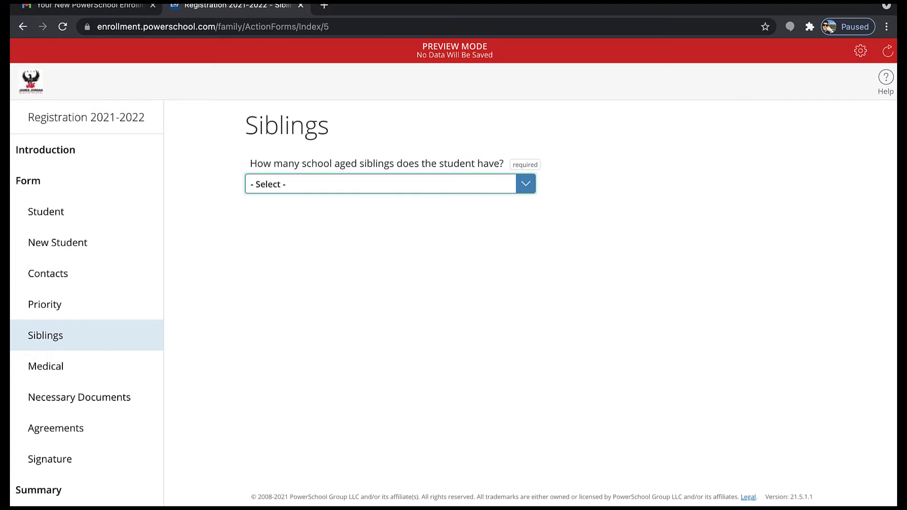
{"action": "left_click", "coordinate": [45, 366]}
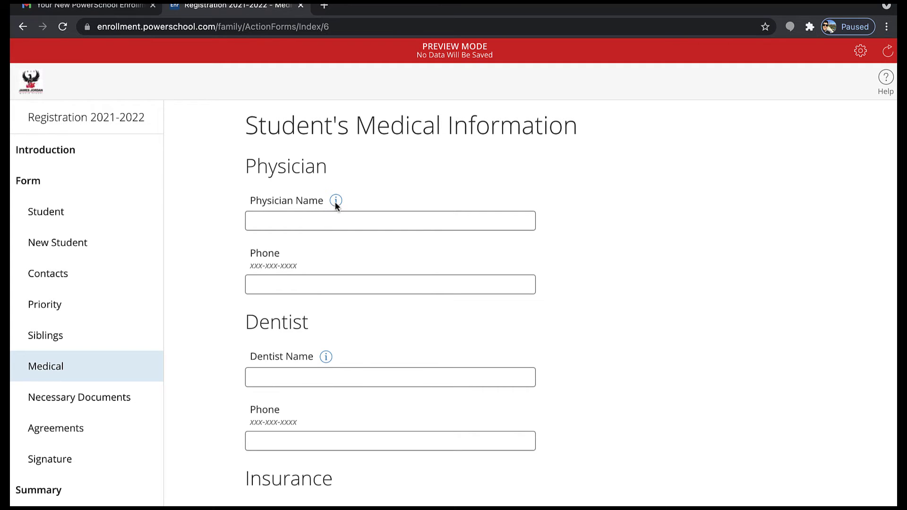
Leave the health insurance question unanswered after viewing its choices
{"action": "mouse_move", "coordinate": [336, 200]}
{"action": "mouse_move", "coordinate": [326, 357]}
{"action": "scroll", "coordinate": [359, 333], "scroll_direction": "down", "scroll_amount": 2}
{"action": "scroll", "coordinate": [359, 333], "scroll_direction": "down", "scroll_amount": 2}
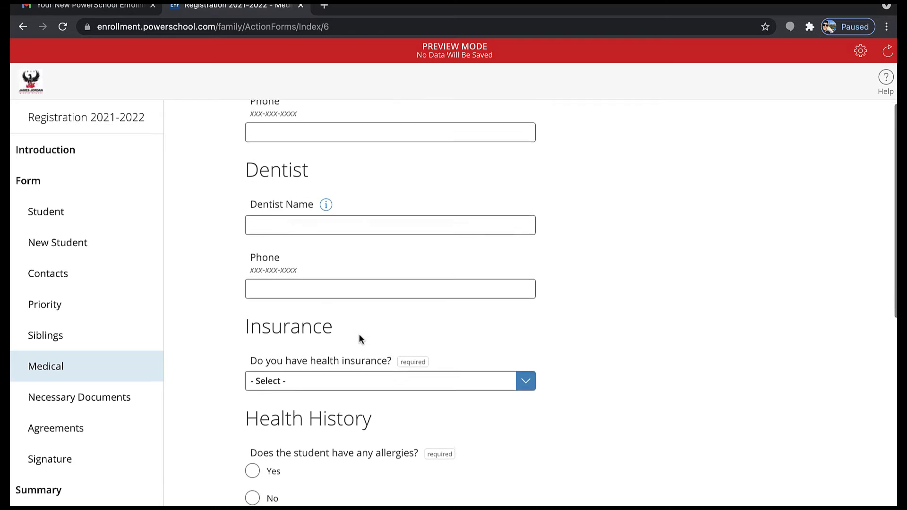
{"action": "left_click", "coordinate": [359, 341]}
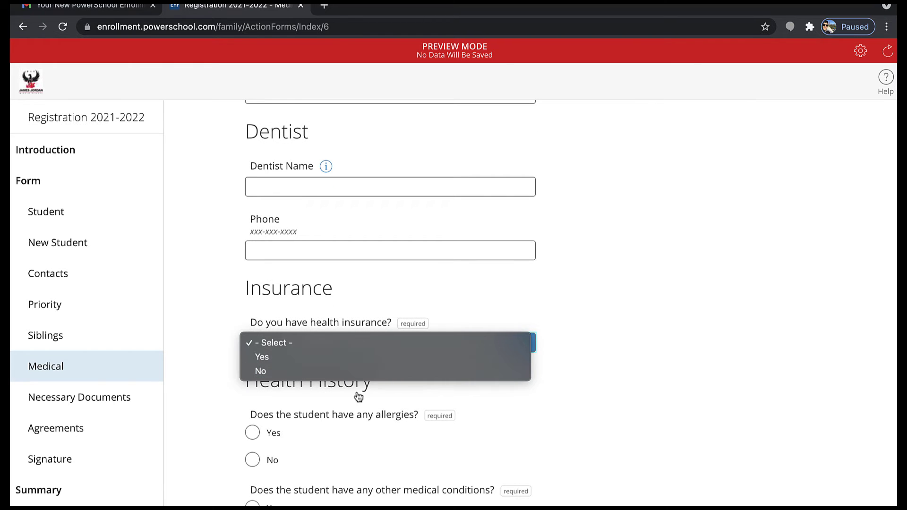
{"action": "left_click", "coordinate": [358, 415]}
Answer the other medical conditions and allergies questions No after briefly choosing Yes
{"action": "scroll", "coordinate": [359, 416], "scroll_direction": "down", "scroll_amount": 1}
{"action": "scroll", "coordinate": [358, 416], "scroll_direction": "down", "scroll_amount": 1}
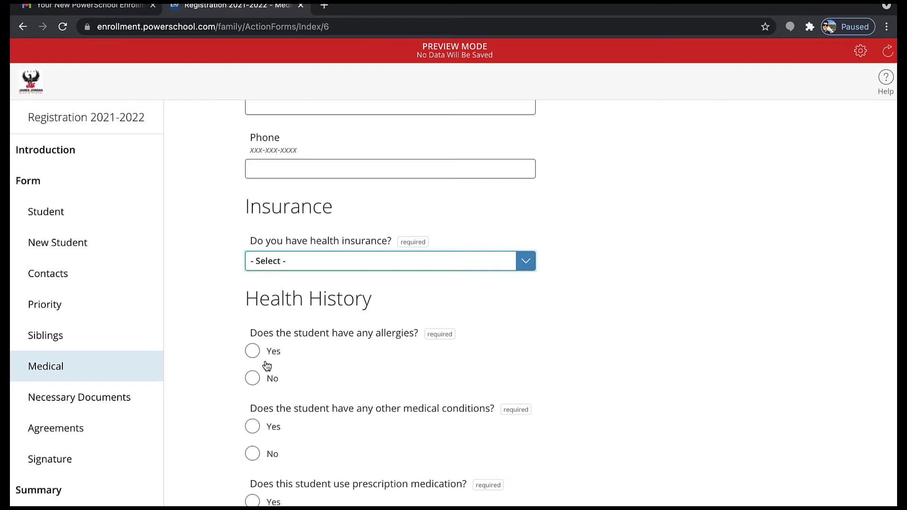
{"action": "scroll", "coordinate": [301, 418], "scroll_direction": "down", "scroll_amount": 1}
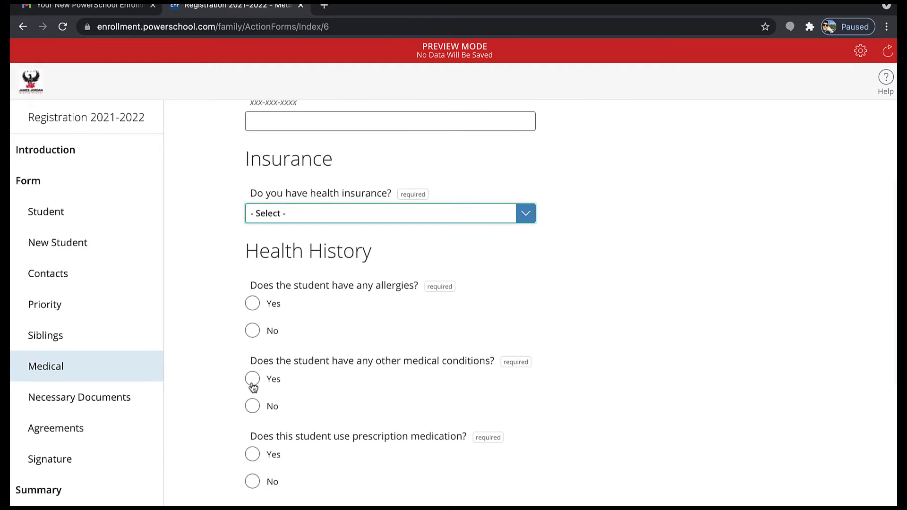
{"action": "left_click", "coordinate": [253, 379]}
{"action": "scroll", "coordinate": [253, 387], "scroll_direction": "down", "scroll_amount": 1}
{"action": "scroll", "coordinate": [253, 386], "scroll_direction": "down", "scroll_amount": 1}
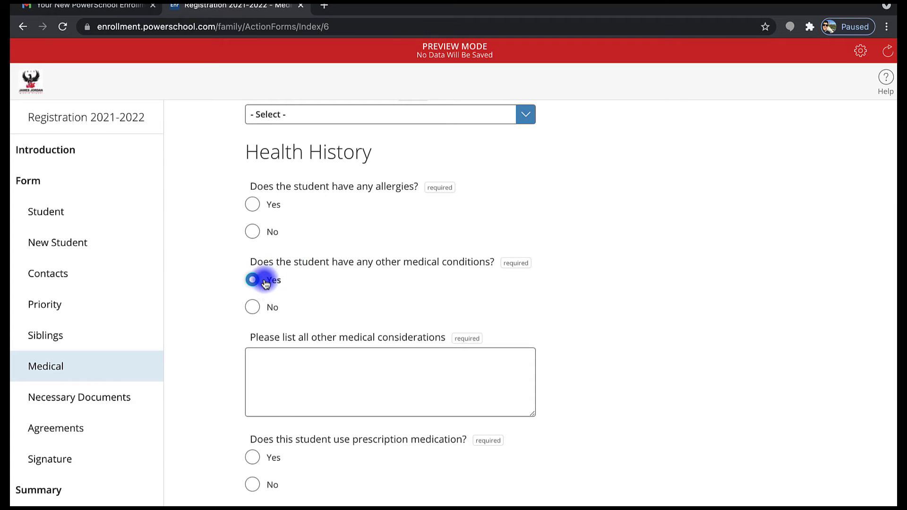
{"action": "left_click", "coordinate": [255, 313]}
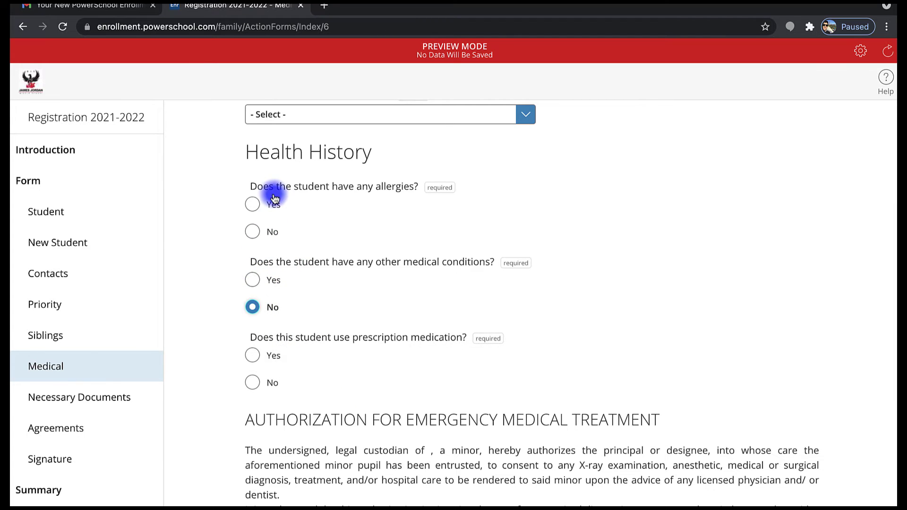
{"action": "left_click", "coordinate": [254, 204]}
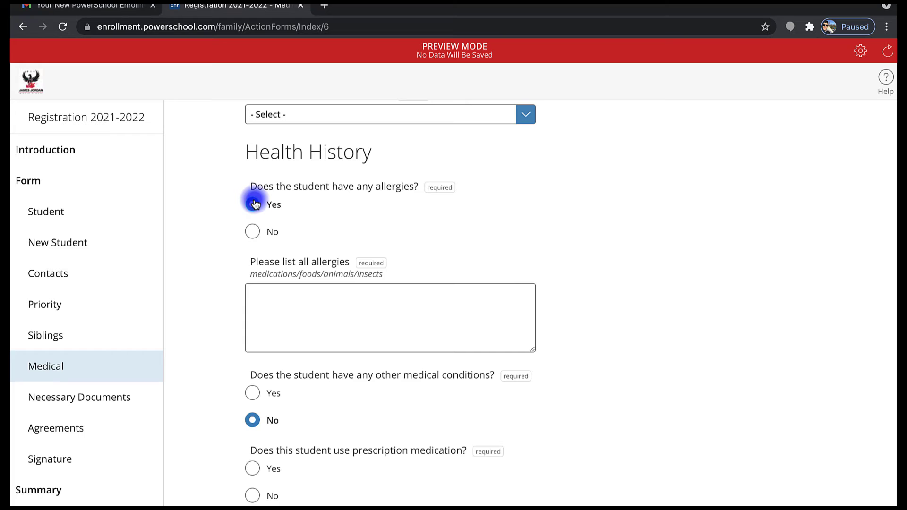
{"action": "left_click", "coordinate": [253, 230]}
Answer prescription medication Yes, revealing the empty medications-and-dosage box
{"action": "scroll", "coordinate": [253, 226], "scroll_direction": "down", "scroll_amount": 2}
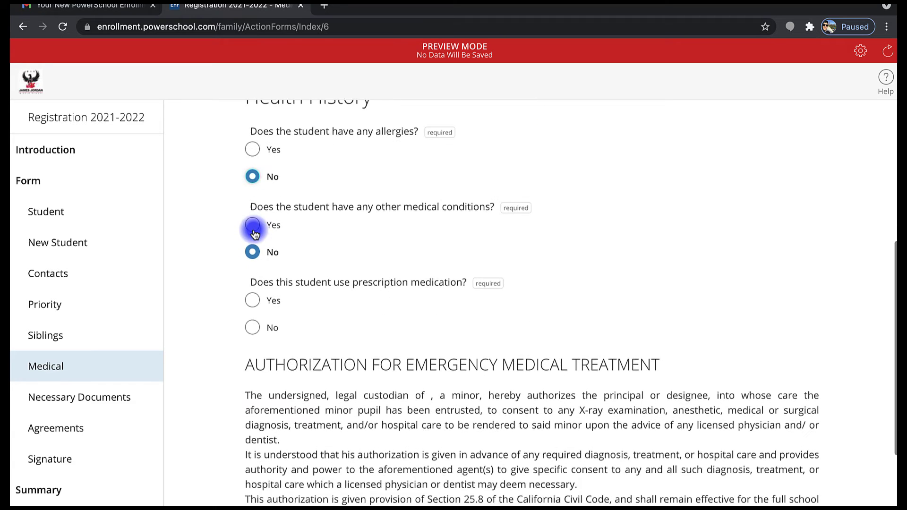
{"action": "left_click", "coordinate": [262, 295]}
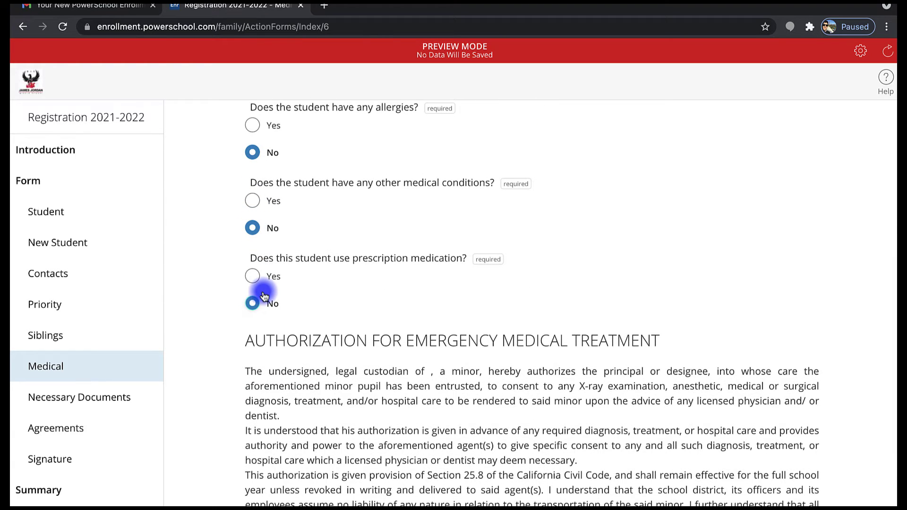
{"action": "left_click", "coordinate": [259, 278]}
Type test text '.234' into the medications and dosage box, then erase it
{"action": "left_click", "coordinate": [291, 362]}
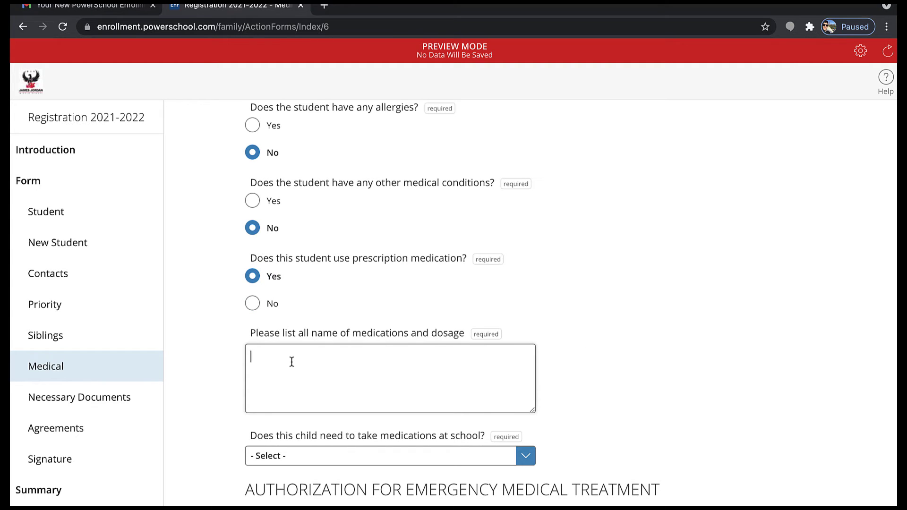
{"action": "type", "text": "."}
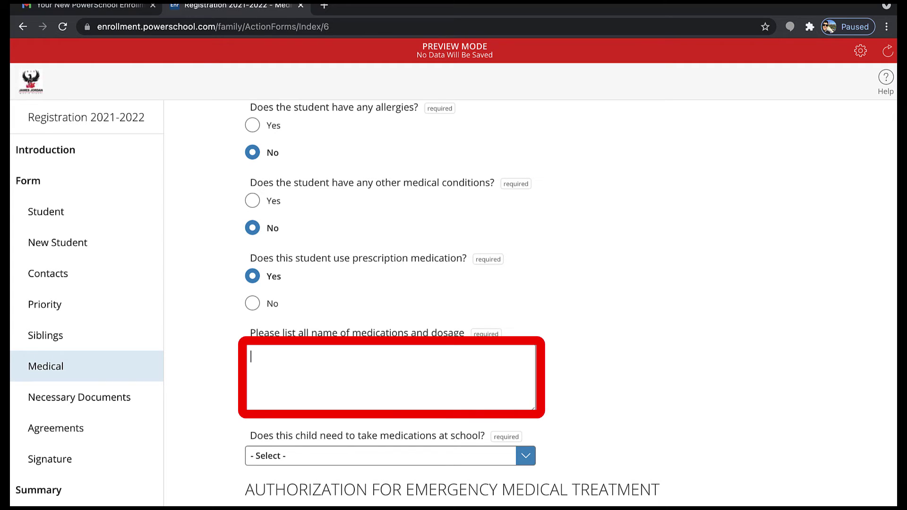
{"action": "type", "text": "234"}
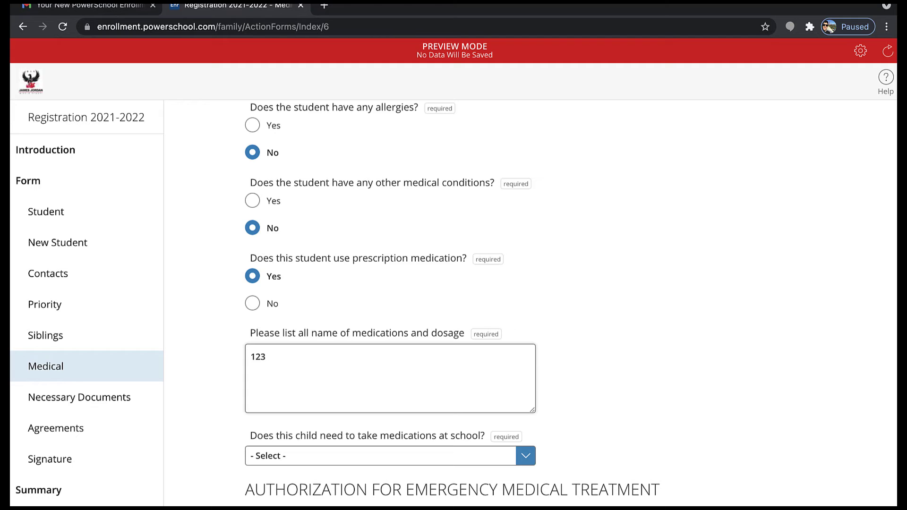
{"action": "key", "text": "BackSpace"}
{"action": "key", "text": "BackSpace"}
{"action": "key", "text": "BackSpace"}
Reconfirm Yes for prescription medication and answer Yes to taking medications at school
{"action": "left_click", "coordinate": [253, 303]}
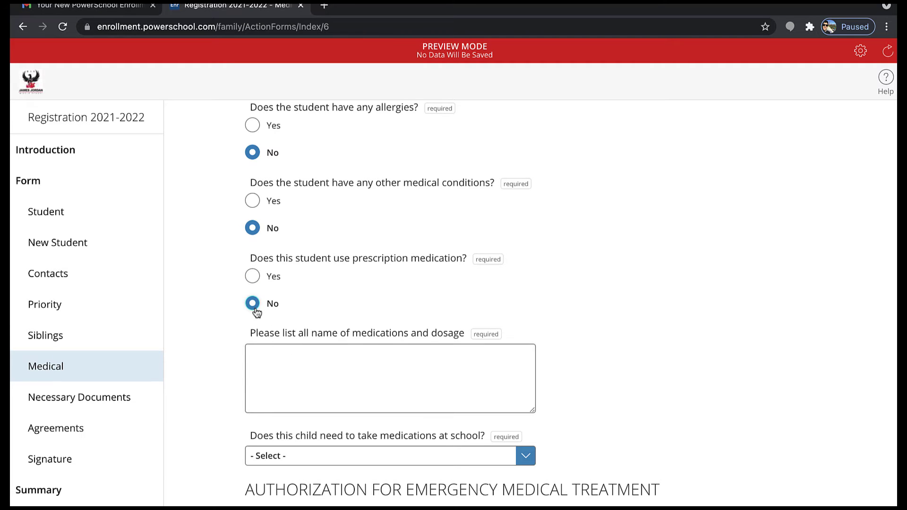
{"action": "scroll", "coordinate": [255, 310], "scroll_direction": "down", "scroll_amount": 2}
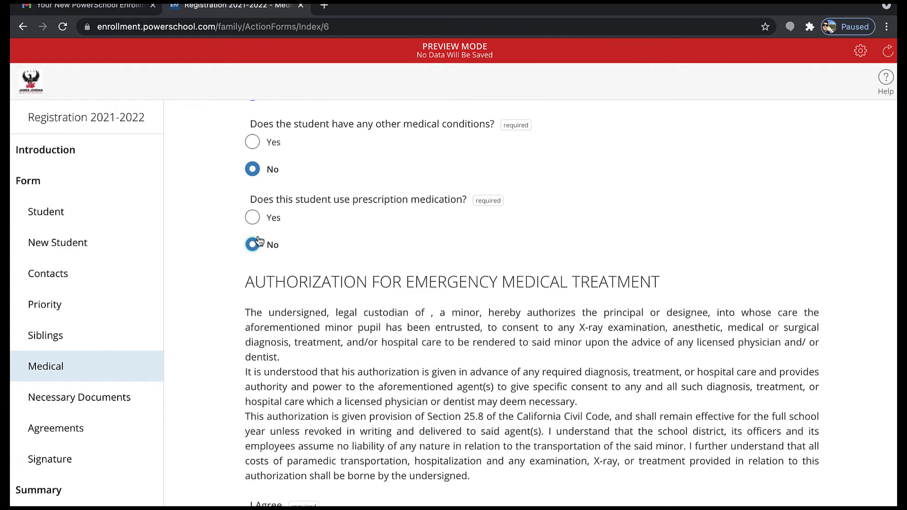
{"action": "left_click", "coordinate": [253, 220]}
{"action": "scroll", "coordinate": [275, 284], "scroll_direction": "down", "scroll_amount": 2}
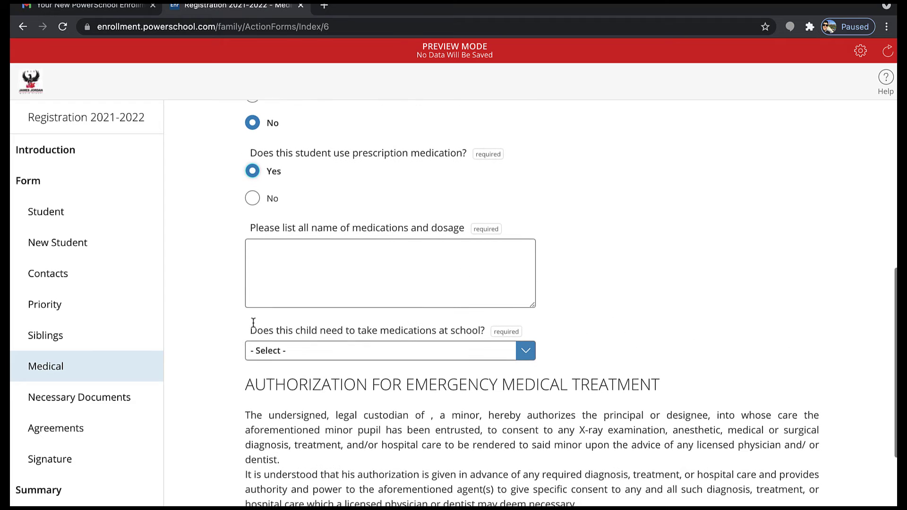
{"action": "left_click", "coordinate": [293, 334]}
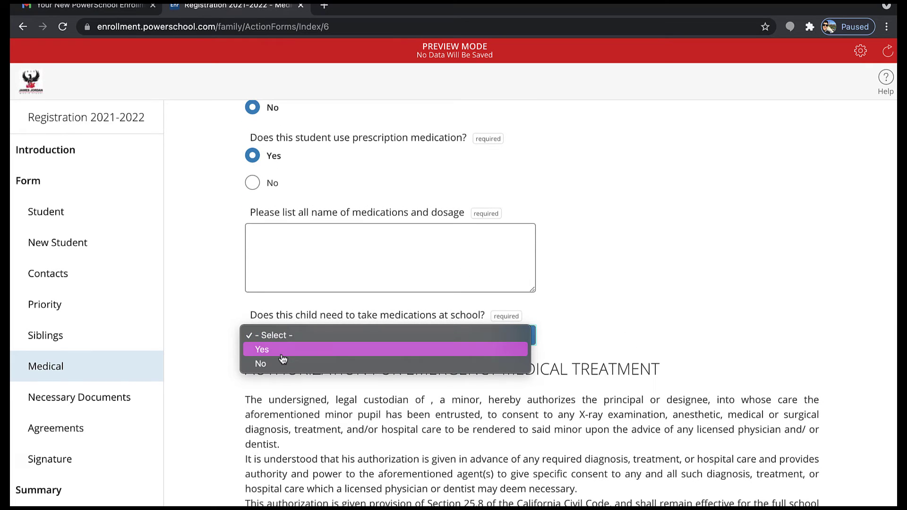
{"action": "left_click", "coordinate": [282, 352]}
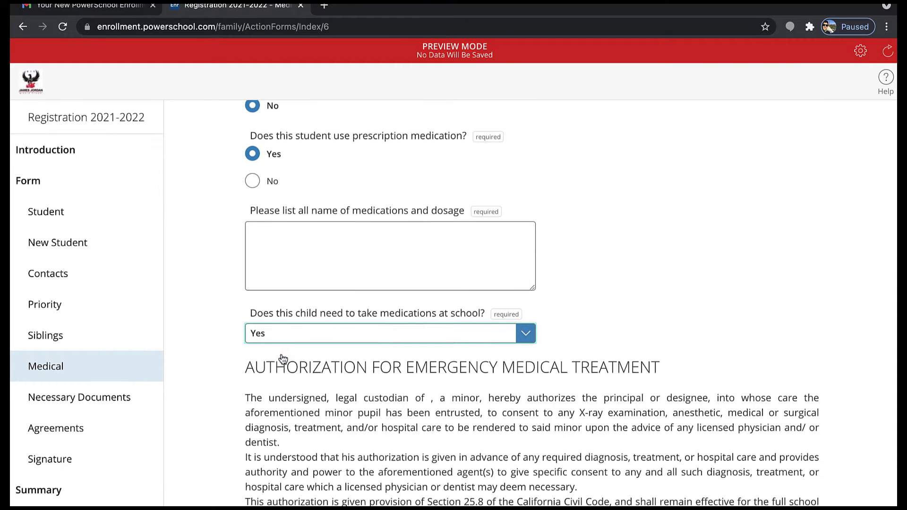
{"action": "scroll", "coordinate": [283, 359], "scroll_direction": "down", "scroll_amount": 5}
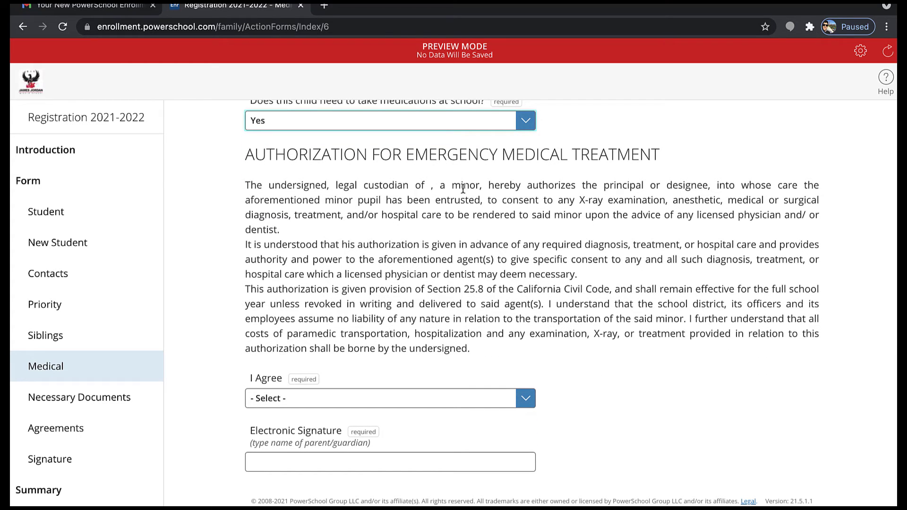
Answer Yes in the I Agree dropdown for the emergency treatment authorization
{"action": "left_click_drag", "start_coordinate": [476, 183], "coordinate": [405, 187]}
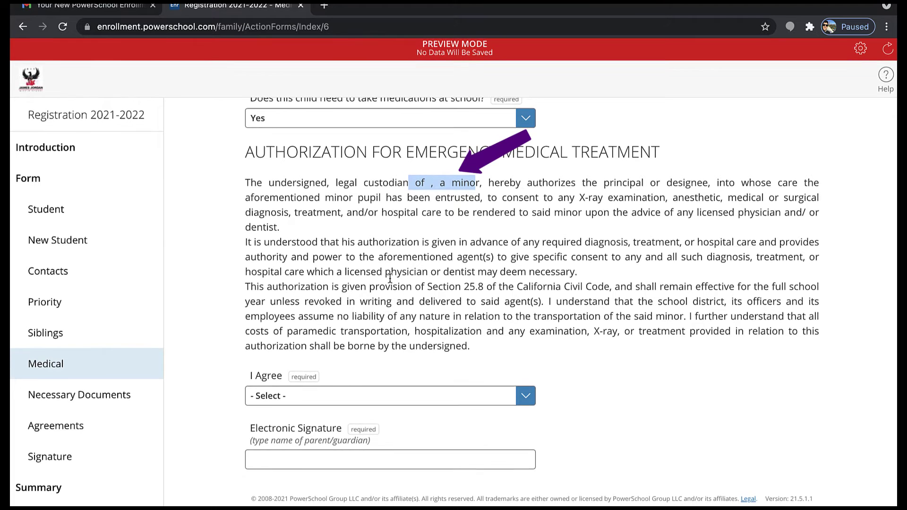
{"action": "left_click", "coordinate": [350, 398]}
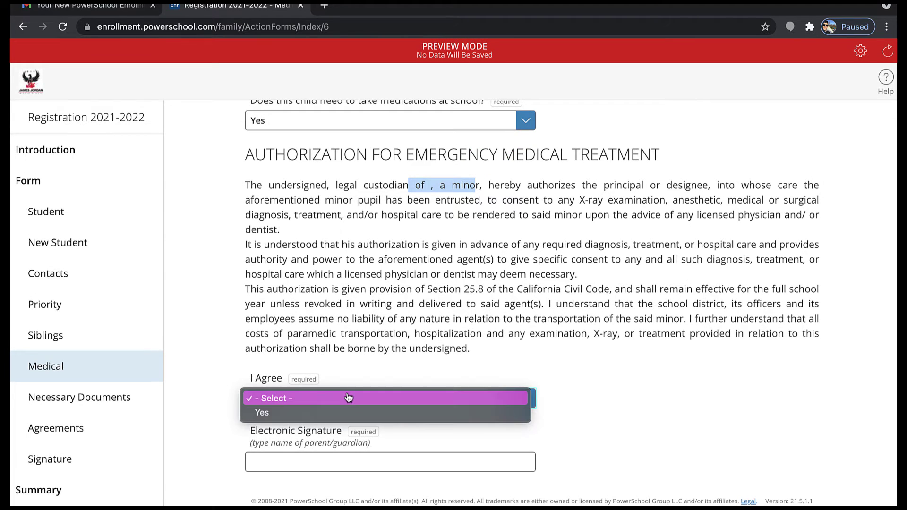
{"action": "left_click", "coordinate": [335, 411]}
Enter the parent's full name as the electronic signature and submit the Medical page
{"action": "left_click", "coordinate": [313, 463]}
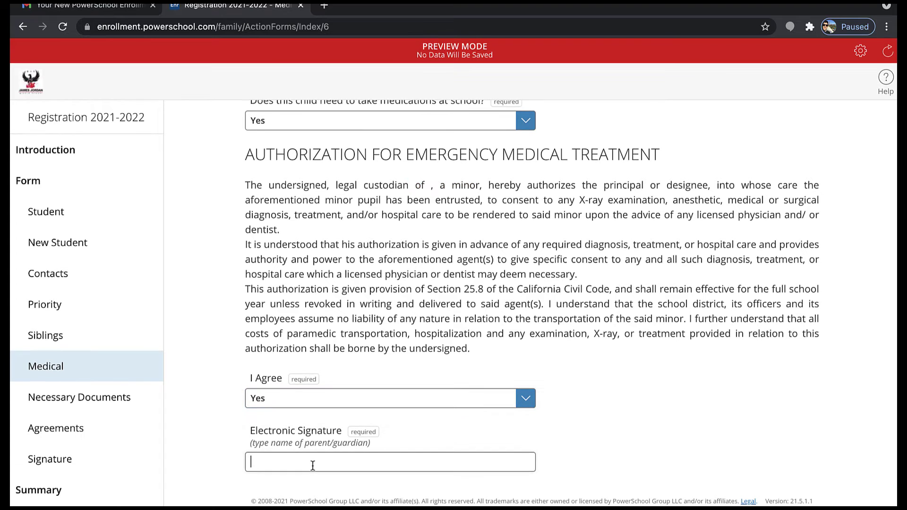
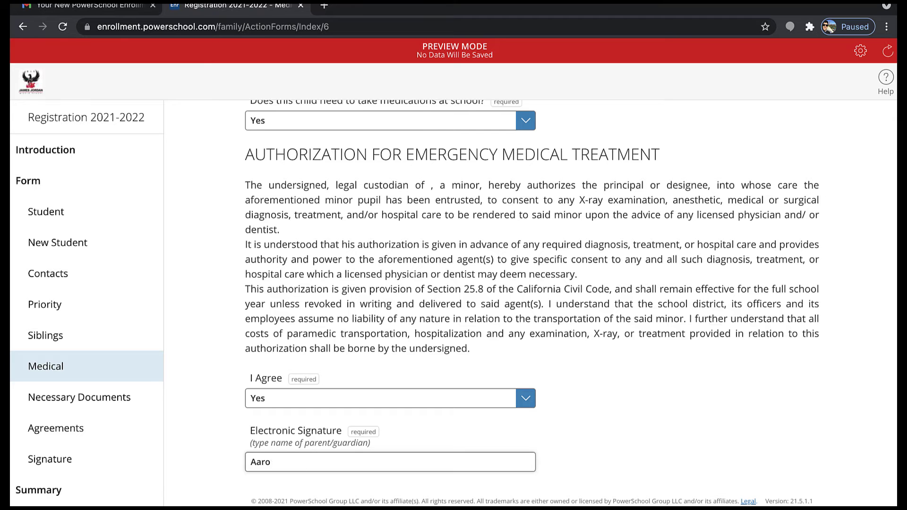
{"action": "key", "text": "super+r"}
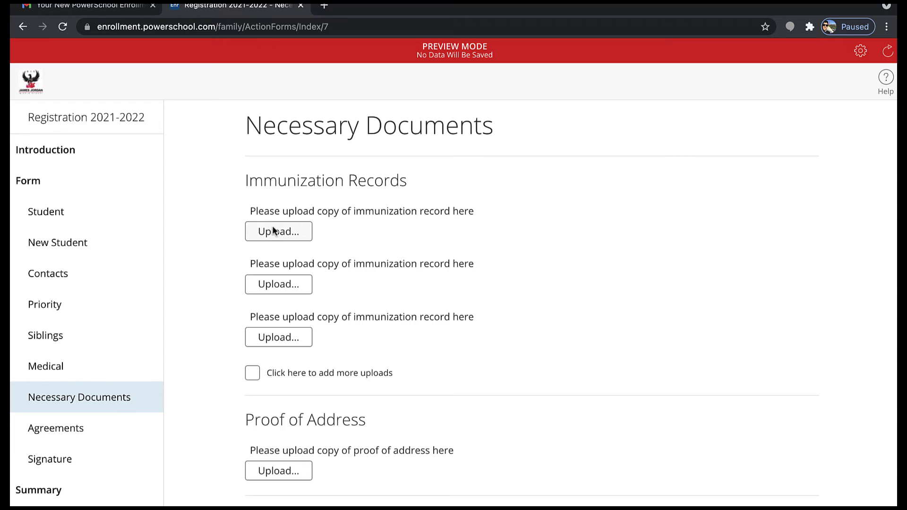
Open the first immunization record upload and point out its accepted DOC, PDF, JPG and JPEG formats
{"action": "left_click_drag", "start_coordinate": [404, 178], "coordinate": [240, 184]}
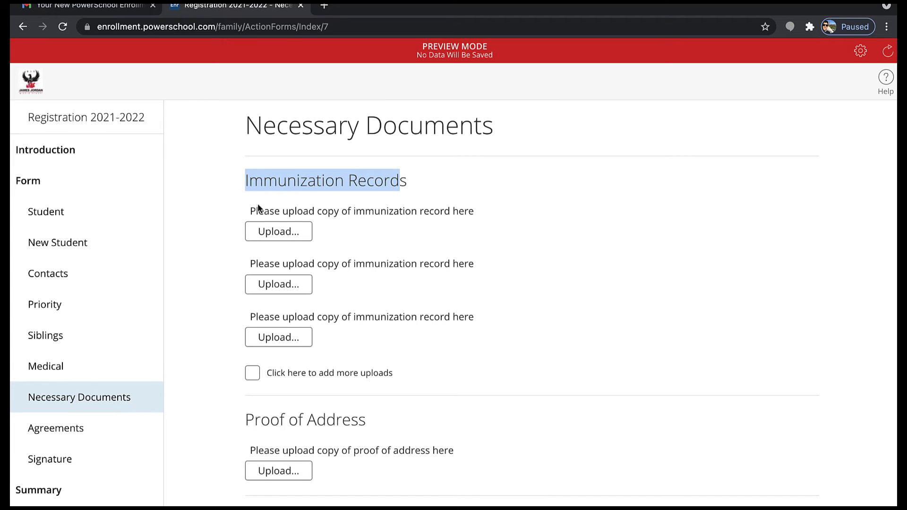
{"action": "left_click", "coordinate": [262, 224]}
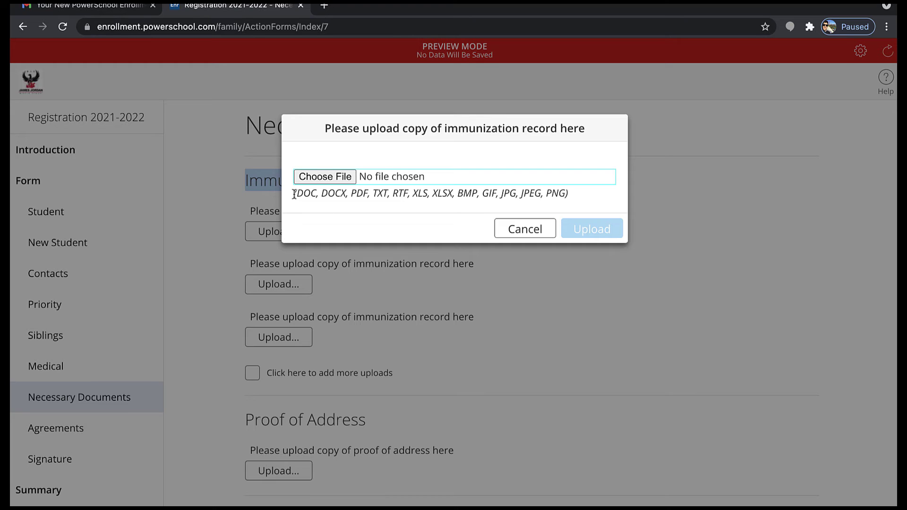
{"action": "left_click_drag", "start_coordinate": [294, 194], "coordinate": [374, 195]}
{"action": "left_click", "coordinate": [494, 183]}
{"action": "triple_click", "coordinate": [572, 193]}
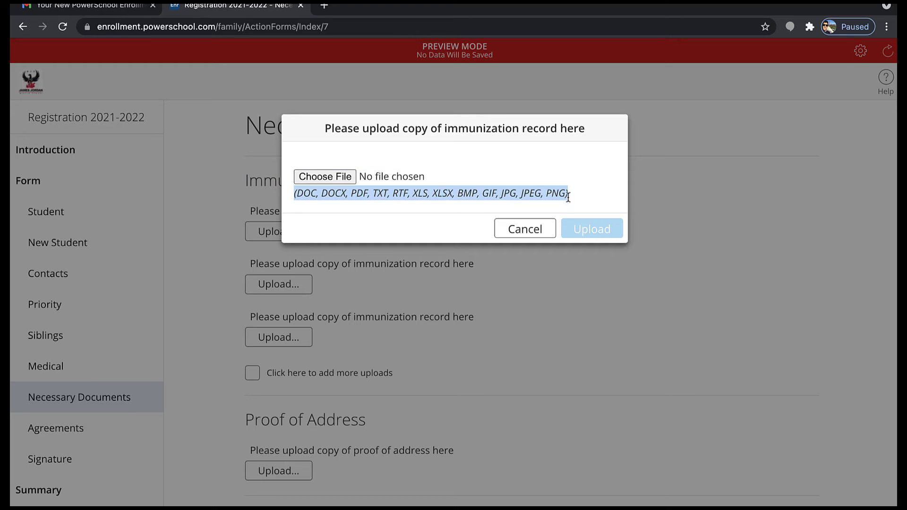
{"action": "left_click", "coordinate": [304, 196]}
{"action": "double_click", "coordinate": [303, 197]}
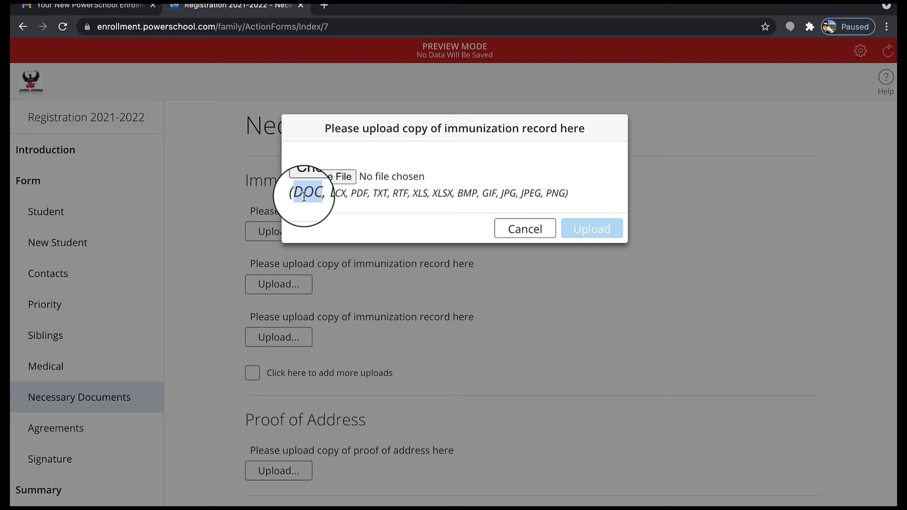
{"action": "double_click", "coordinate": [358, 194]}
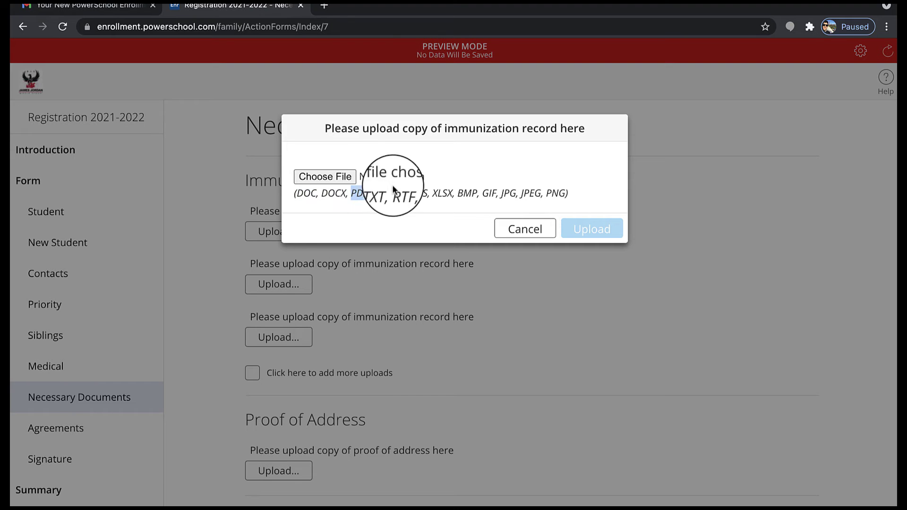
{"action": "double_click", "coordinate": [504, 194]}
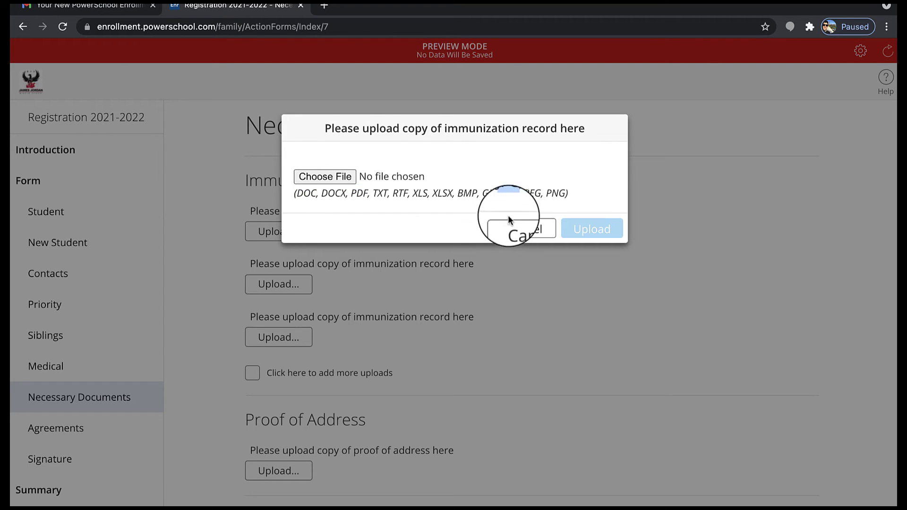
{"action": "double_click", "coordinate": [531, 193]}
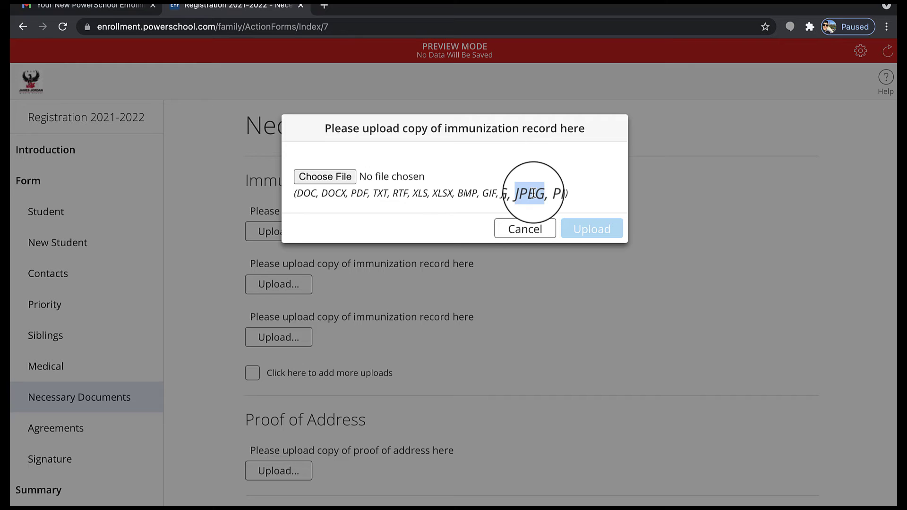
Choose cancers-12-00209.pdf in the file picker as the immunization record file
{"action": "left_click", "coordinate": [331, 177]}
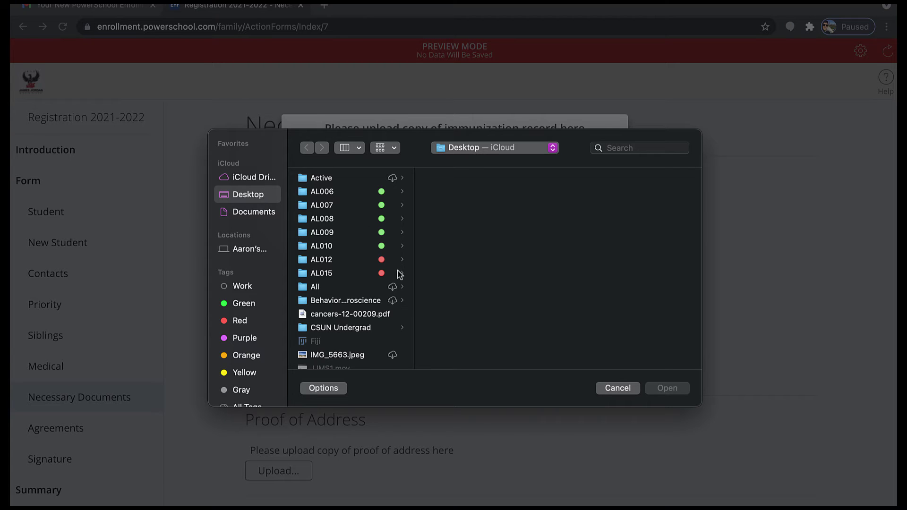
{"action": "scroll", "coordinate": [359, 278], "scroll_direction": "down", "scroll_amount": 5}
{"action": "scroll", "coordinate": [359, 278], "scroll_direction": "down", "scroll_amount": 4}
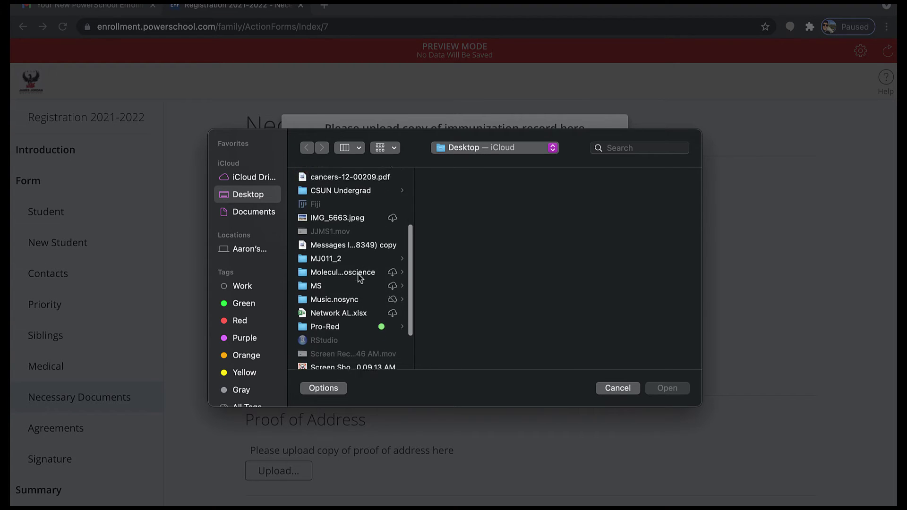
{"action": "scroll", "coordinate": [359, 278], "scroll_direction": "up", "scroll_amount": 2}
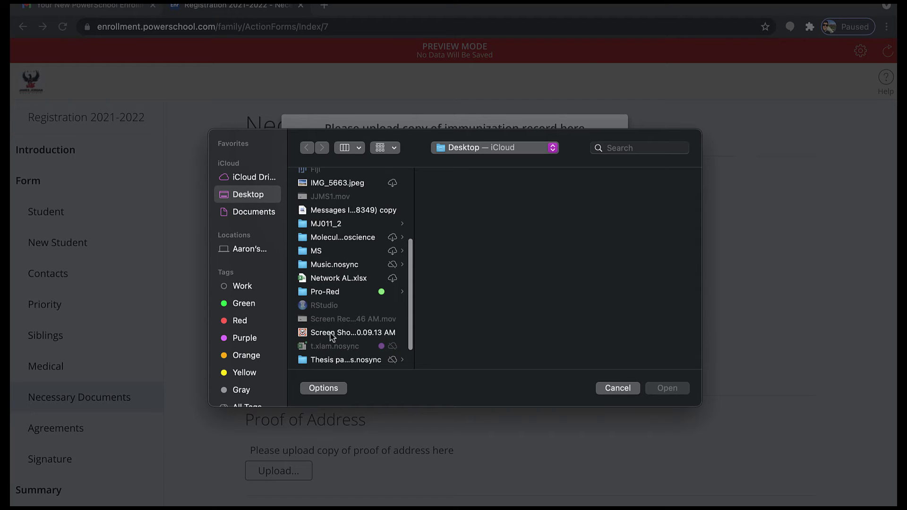
{"action": "left_click", "coordinate": [331, 332]}
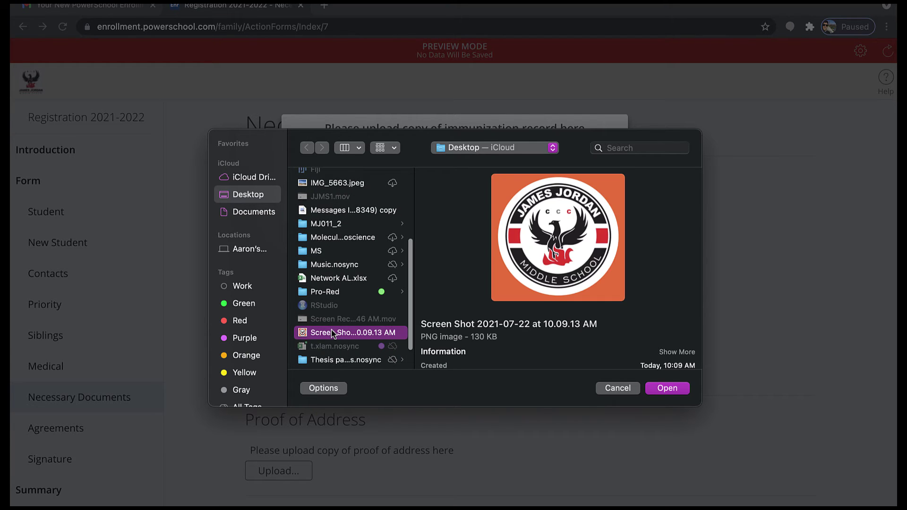
{"action": "scroll", "coordinate": [333, 333], "scroll_direction": "down", "scroll_amount": 2}
{"action": "scroll", "coordinate": [332, 333], "scroll_direction": "up", "scroll_amount": 5}
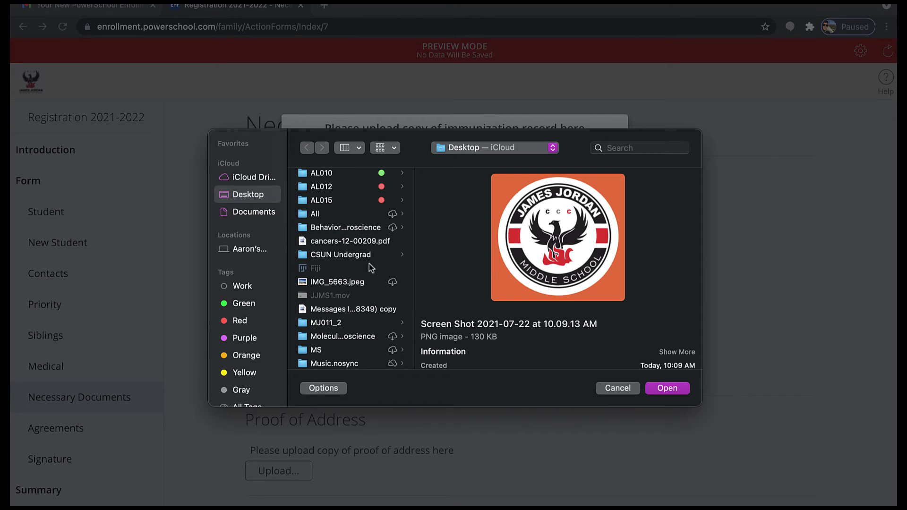
{"action": "left_click", "coordinate": [341, 243]}
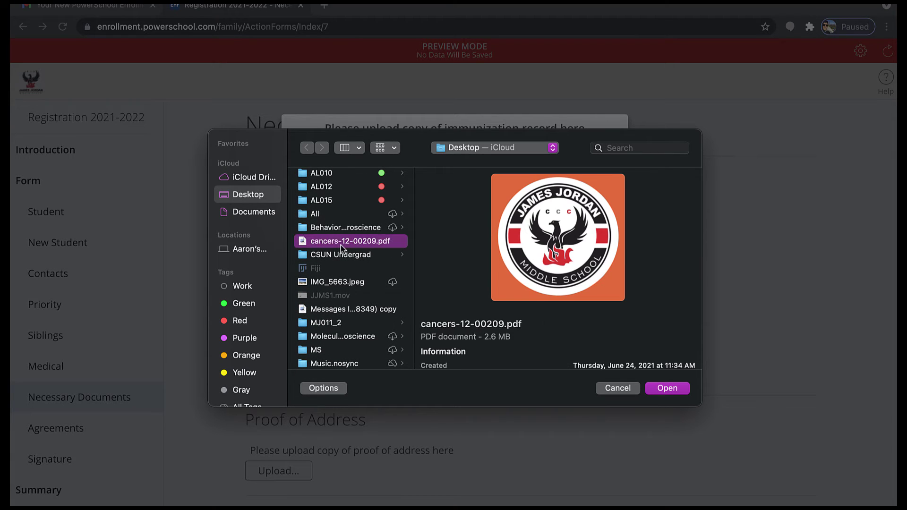
{"action": "scroll", "coordinate": [341, 245], "scroll_direction": "up", "scroll_amount": 3}
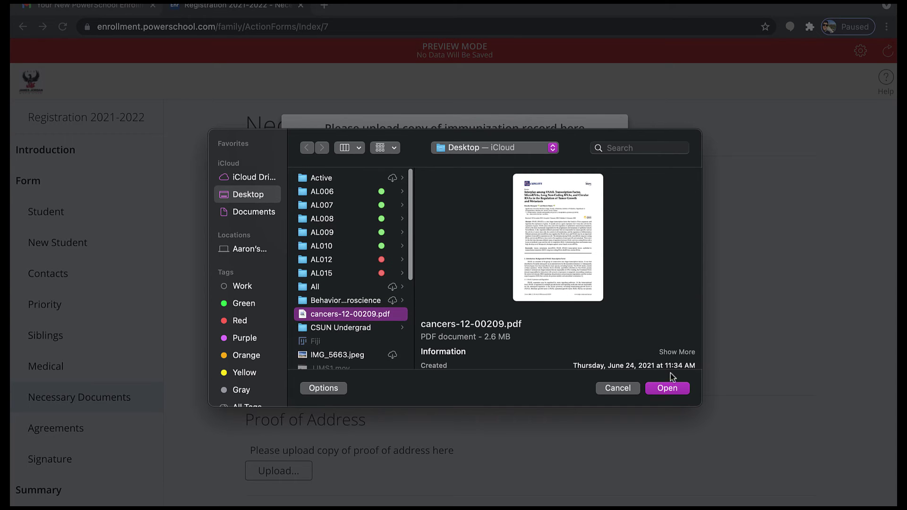
{"action": "left_click", "coordinate": [664, 392]}
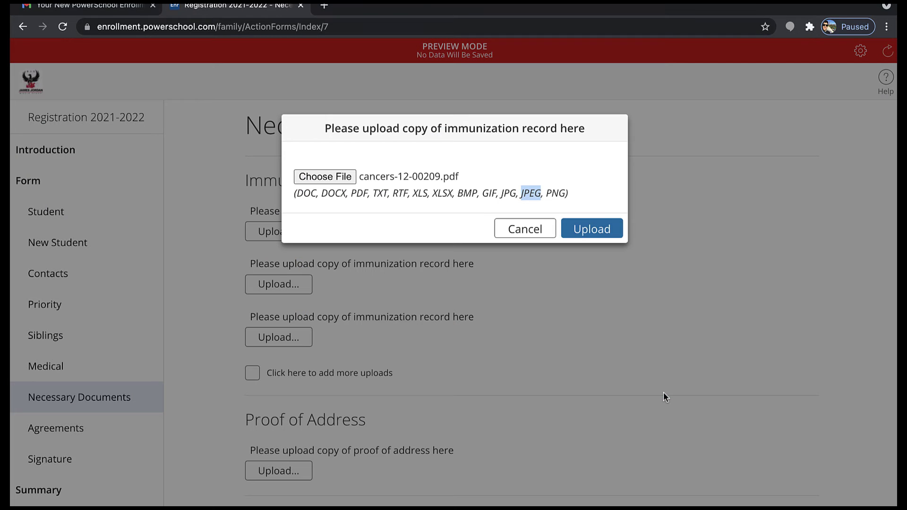
Upload the chosen PDF and scroll down the Necessary Documents page
{"action": "left_click", "coordinate": [602, 231]}
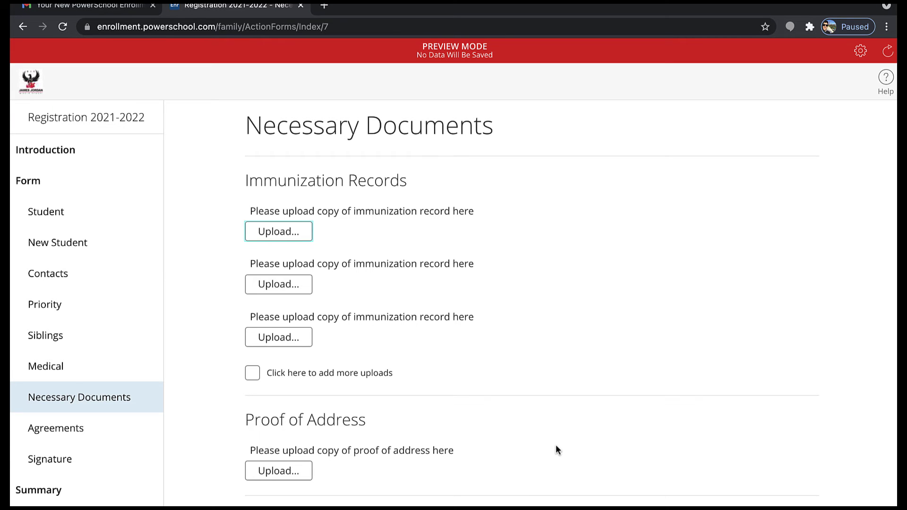
{"action": "scroll", "coordinate": [439, 402], "scroll_direction": "down", "scroll_amount": 1}
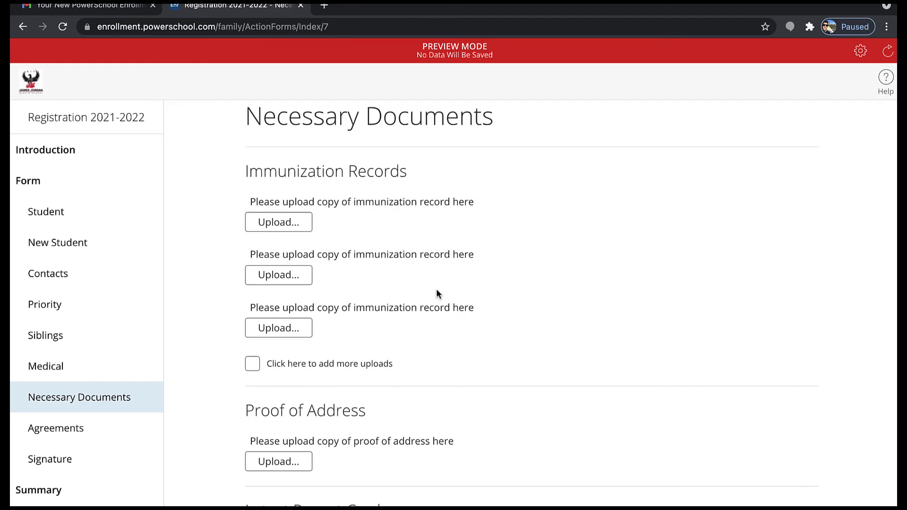
{"action": "scroll", "coordinate": [431, 294], "scroll_direction": "down", "scroll_amount": 1}
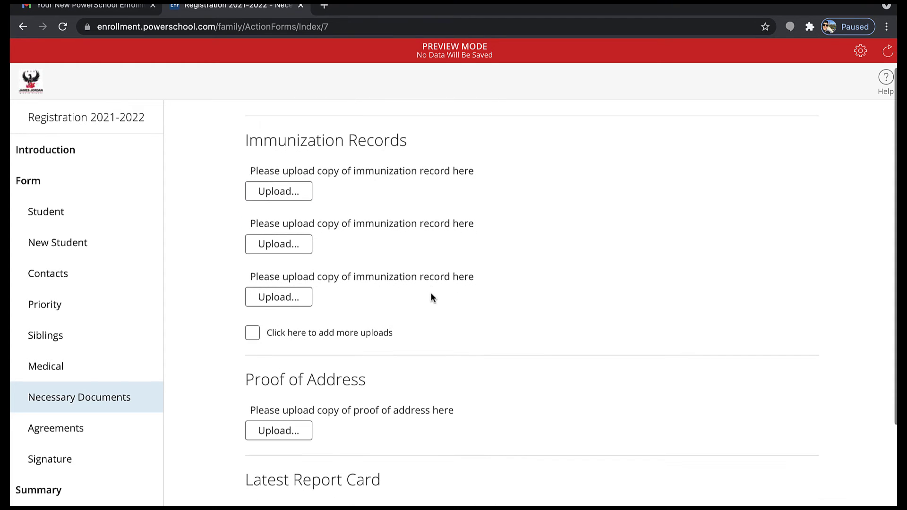
Add two more immunization upload slots and start an upload in the last one
{"action": "left_click", "coordinate": [252, 333]}
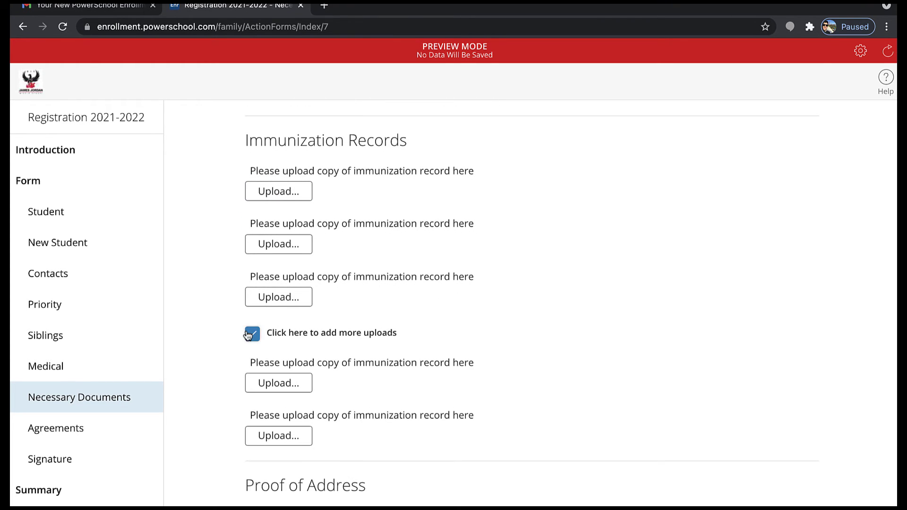
{"action": "scroll", "coordinate": [285, 373], "scroll_direction": "down", "scroll_amount": 1}
{"action": "scroll", "coordinate": [285, 371], "scroll_direction": "down", "scroll_amount": 1}
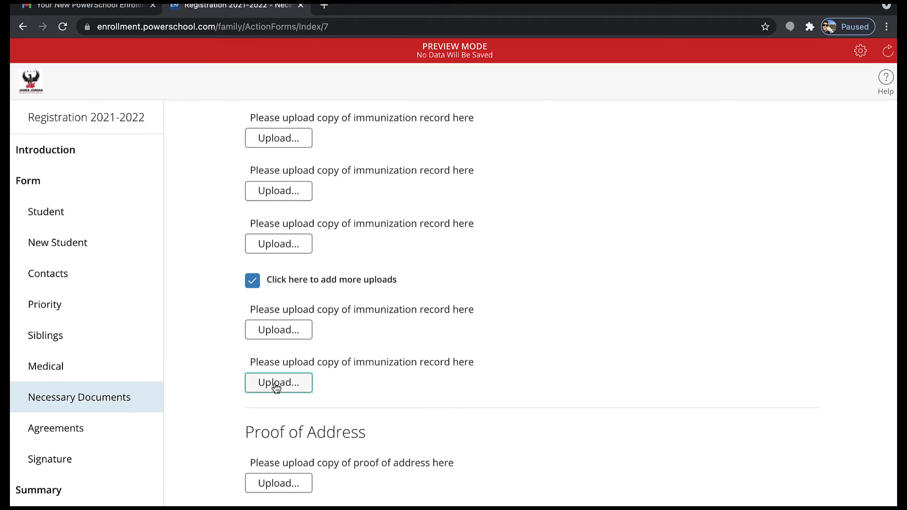
{"action": "left_click", "coordinate": [274, 382]}
Choose the Screen Shot 2021-07-22 at 10.09.13 AM image and upload it
{"action": "left_click", "coordinate": [334, 177]}
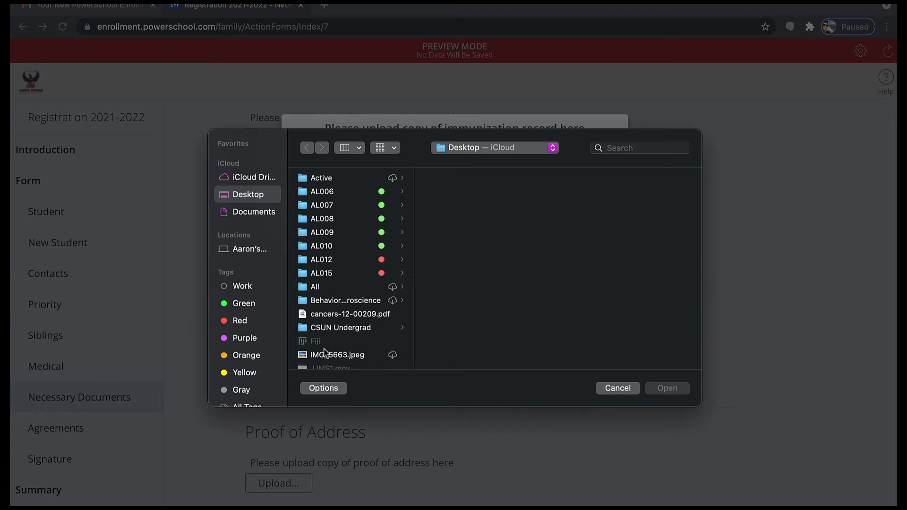
{"action": "scroll", "coordinate": [325, 359], "scroll_direction": "down", "scroll_amount": 2}
{"action": "scroll", "coordinate": [324, 369], "scroll_direction": "down", "scroll_amount": 10}
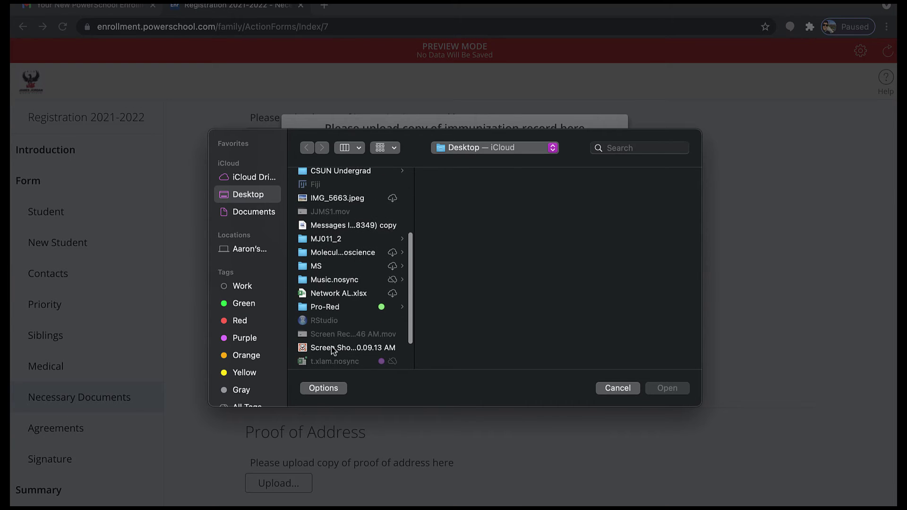
{"action": "left_click", "coordinate": [344, 330]}
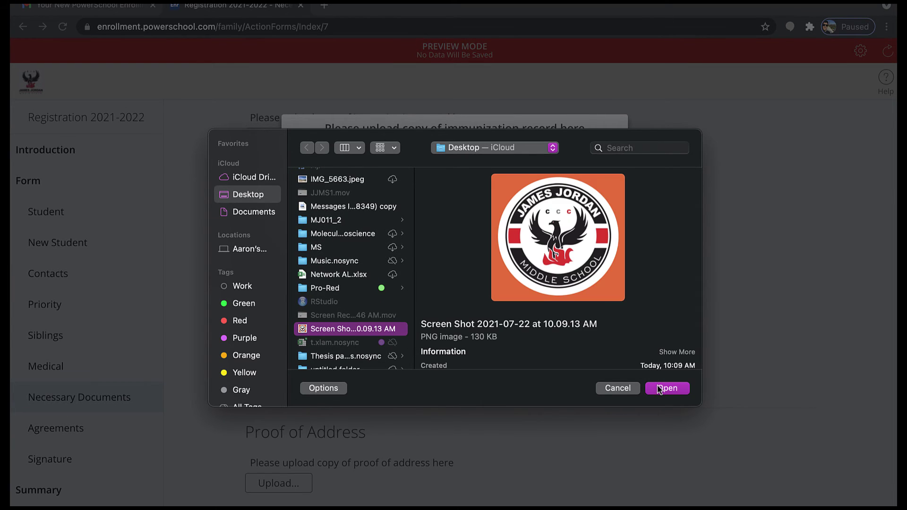
{"action": "left_click", "coordinate": [662, 388]}
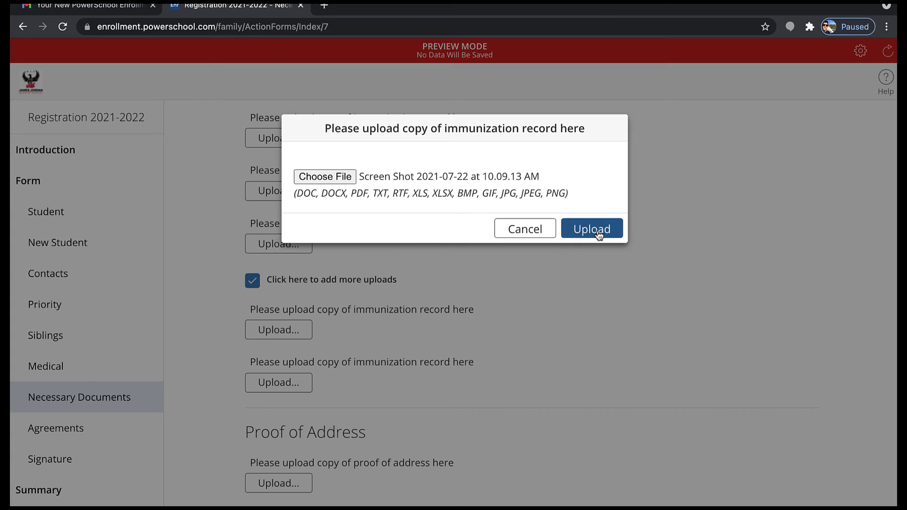
{"action": "left_click", "coordinate": [597, 230]}
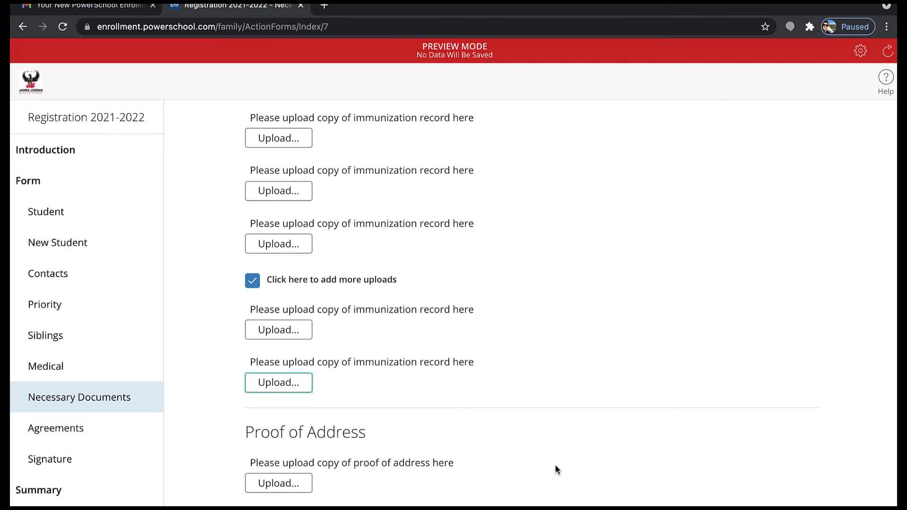
{"action": "scroll", "coordinate": [439, 418], "scroll_direction": "down", "scroll_amount": 5}
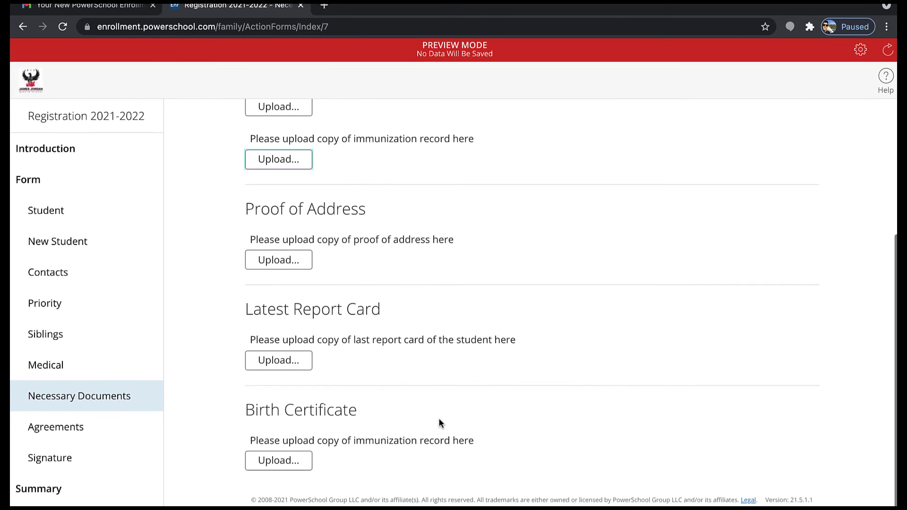
Start a Proof of Address upload, then cancel the file picker and close it without a file
{"action": "left_click", "coordinate": [297, 267]}
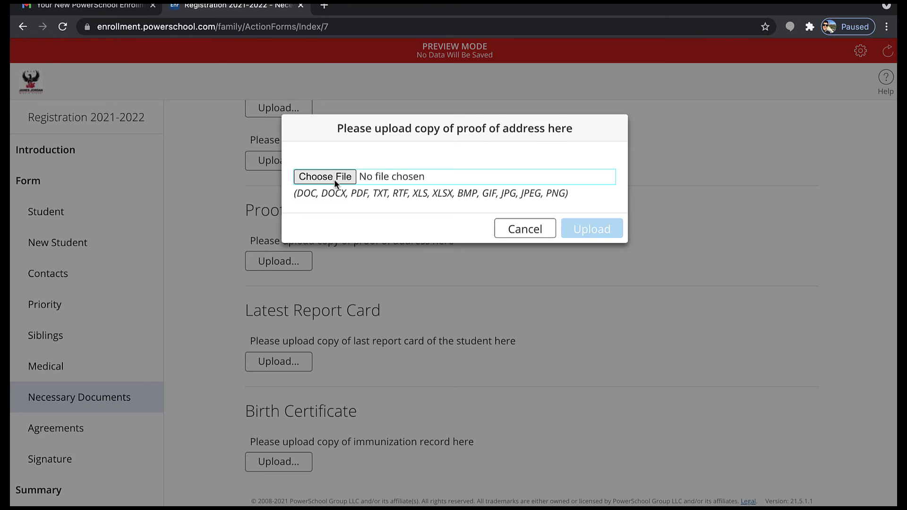
{"action": "left_click", "coordinate": [334, 178]}
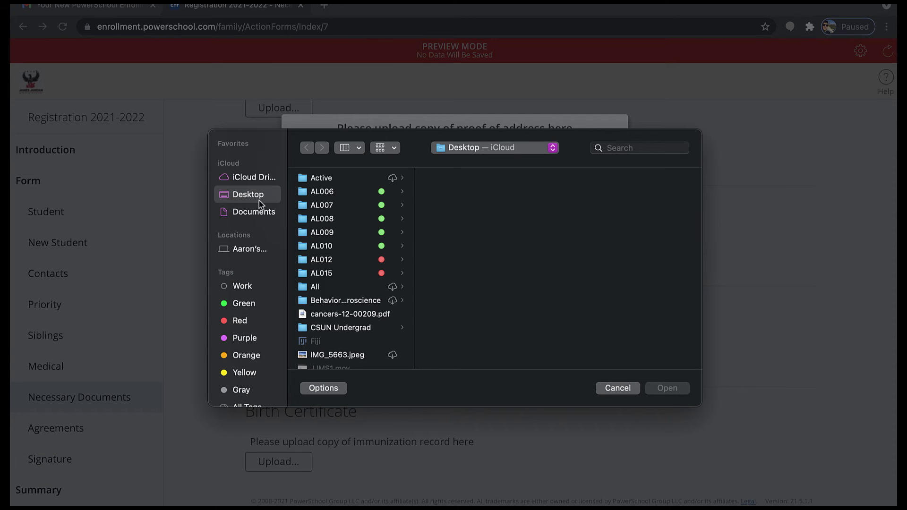
{"action": "scroll", "coordinate": [259, 201], "scroll_direction": "down", "scroll_amount": 4}
{"action": "scroll", "coordinate": [259, 200], "scroll_direction": "up", "scroll_amount": 1}
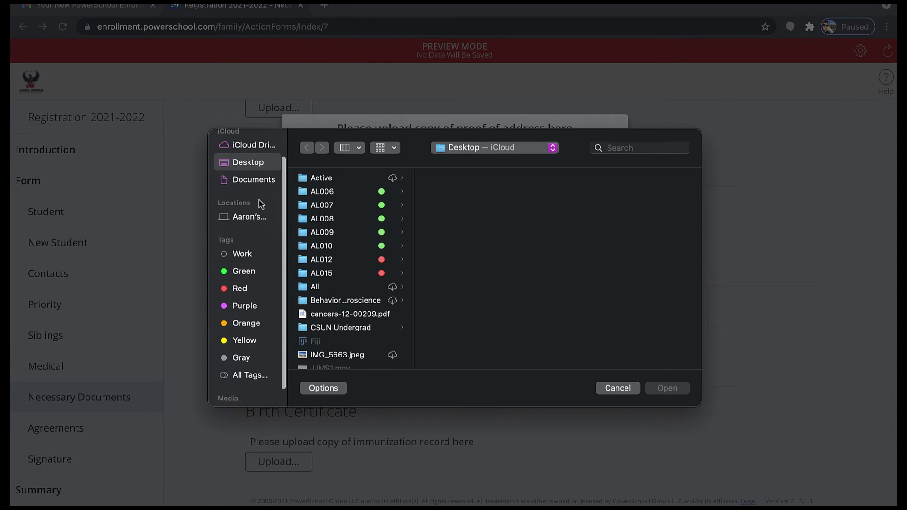
{"action": "scroll", "coordinate": [259, 200], "scroll_direction": "down", "scroll_amount": 1}
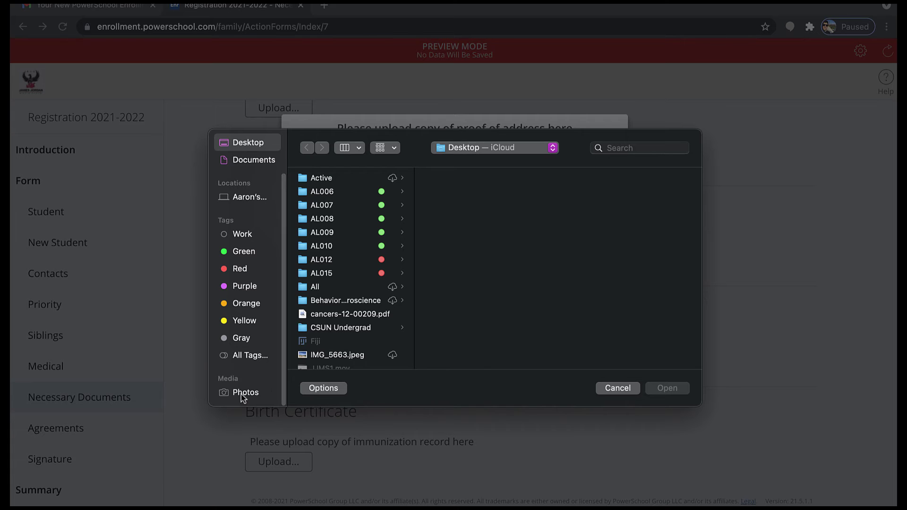
{"action": "left_click", "coordinate": [601, 387]}
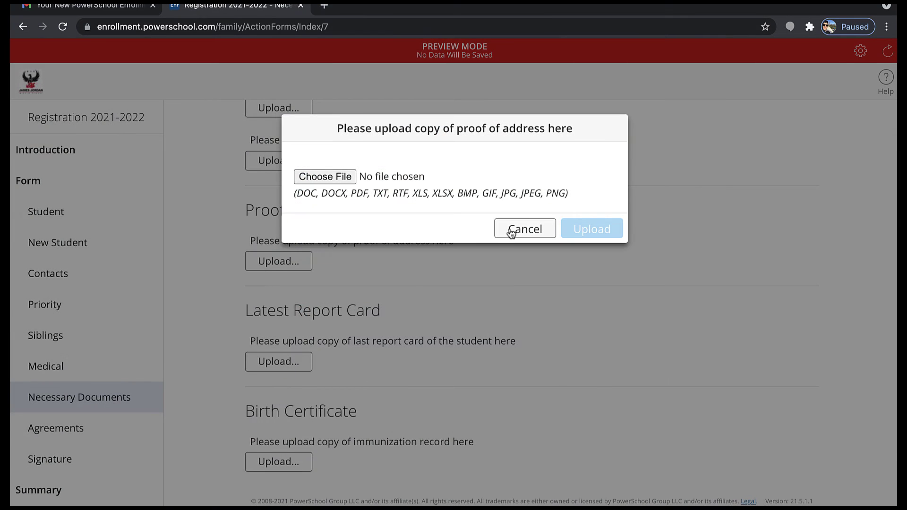
{"action": "left_click", "coordinate": [511, 231]}
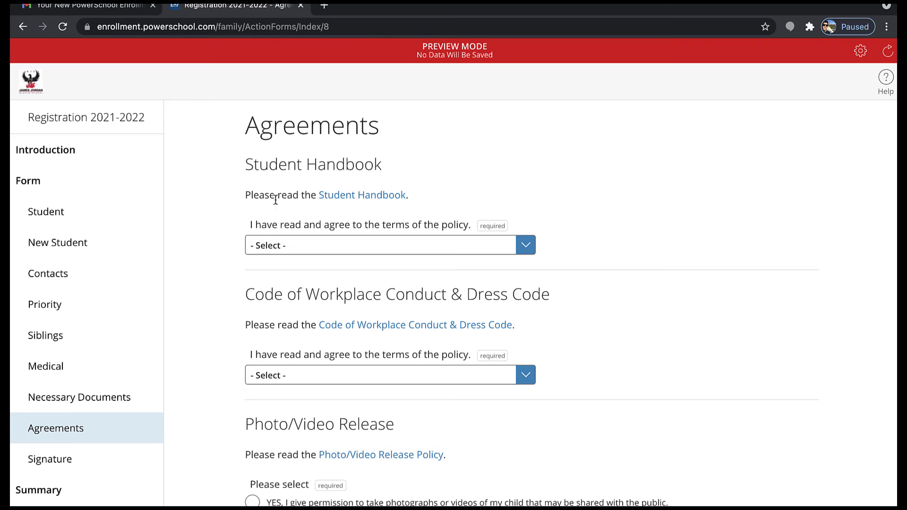
Open the 2020-21 Parent & Student Handbook PDF from the Agreements page link
{"action": "left_click_drag", "start_coordinate": [246, 196], "coordinate": [314, 196]}
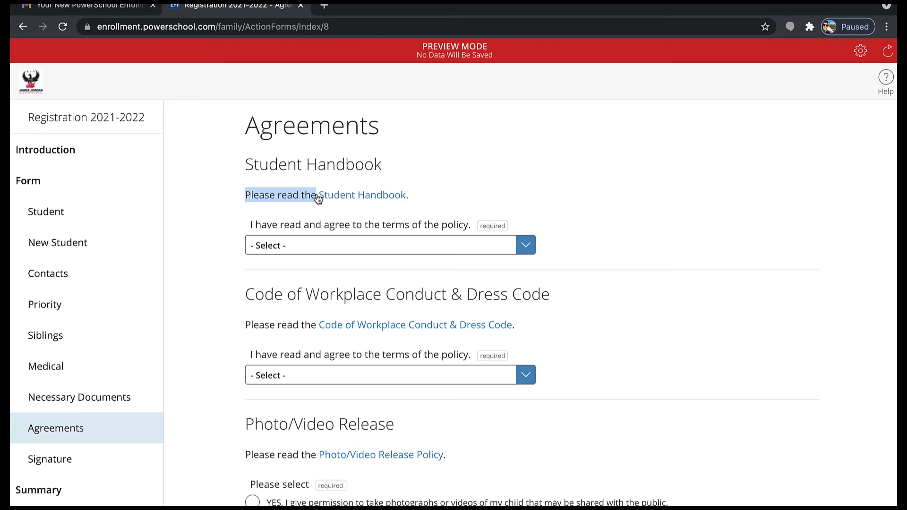
{"action": "left_click", "coordinate": [343, 196]}
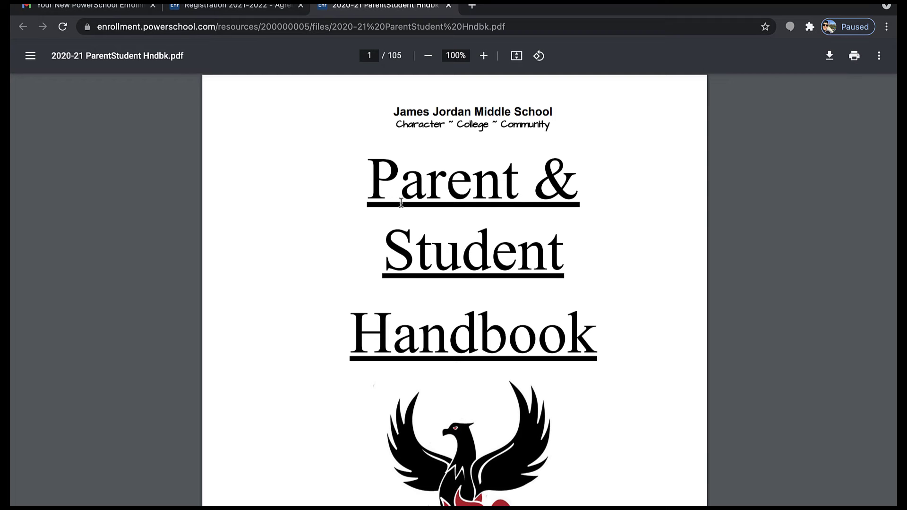
Page through the handbook to page 101, the TCPA Opt Out Consent Form, then return to registration
{"action": "scroll", "coordinate": [401, 202], "scroll_direction": "down", "scroll_amount": 5}
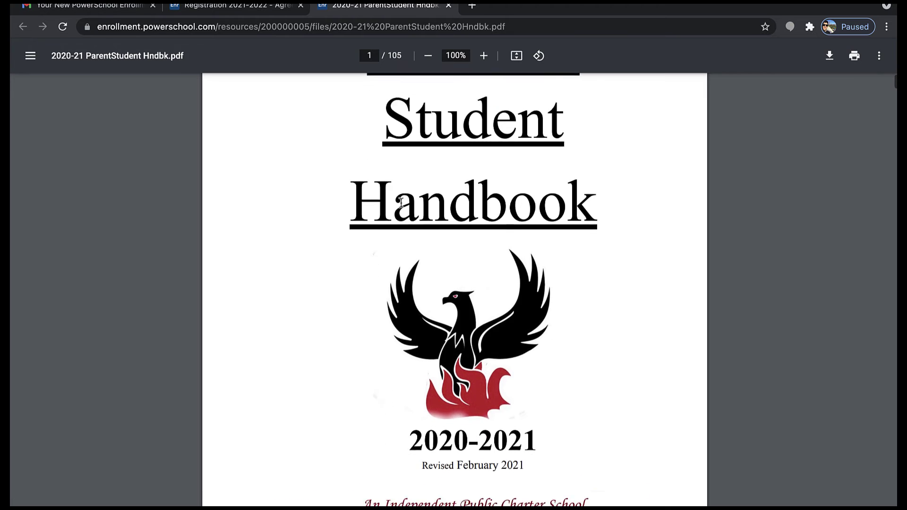
{"action": "scroll", "coordinate": [401, 203], "scroll_direction": "down", "scroll_amount": 10}
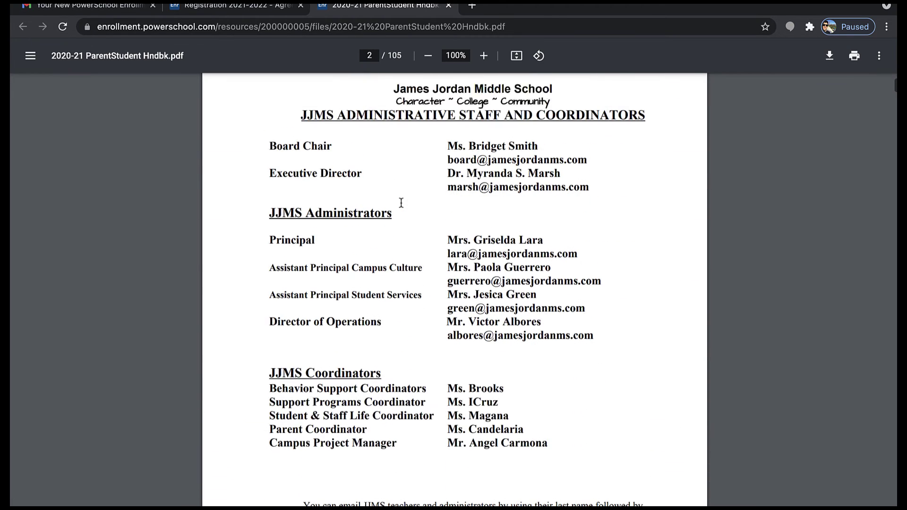
{"action": "scroll", "coordinate": [401, 203], "scroll_direction": "down", "scroll_amount": 8}
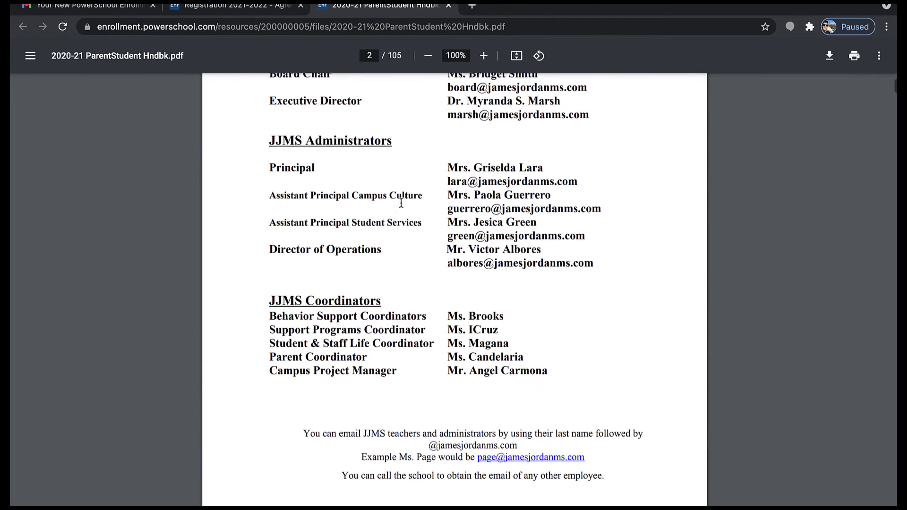
{"action": "scroll", "coordinate": [401, 202], "scroll_direction": "down", "scroll_amount": 20}
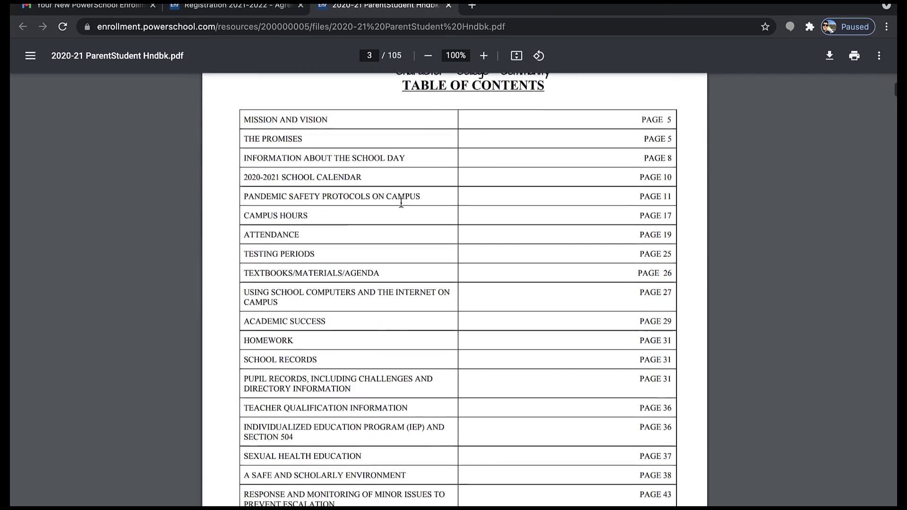
{"action": "scroll", "coordinate": [401, 203], "scroll_direction": "down", "scroll_amount": 20}
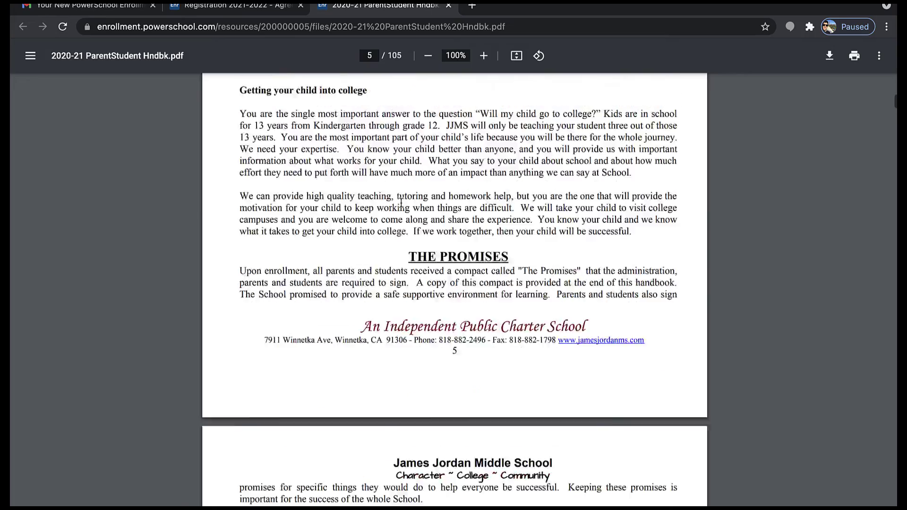
{"action": "scroll", "coordinate": [442, 256], "scroll_direction": "down", "scroll_amount": 20}
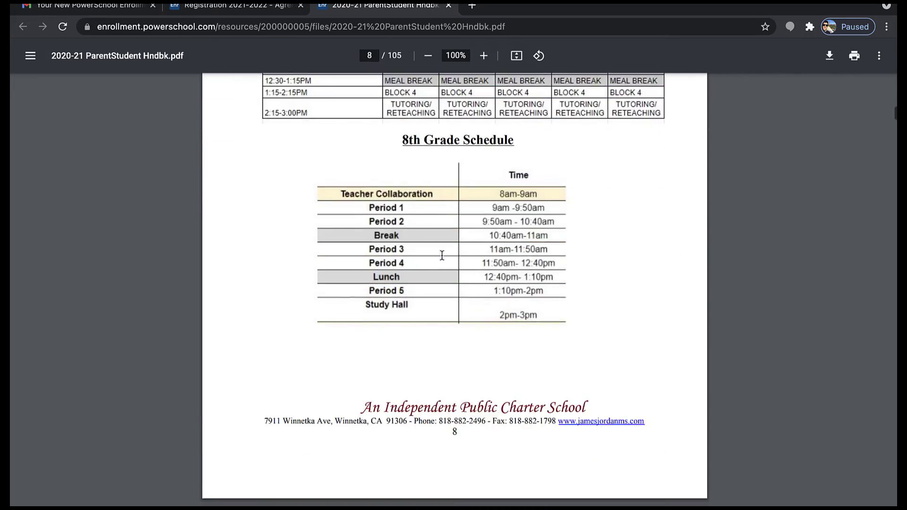
{"action": "scroll", "coordinate": [442, 256], "scroll_direction": "down", "scroll_amount": 5}
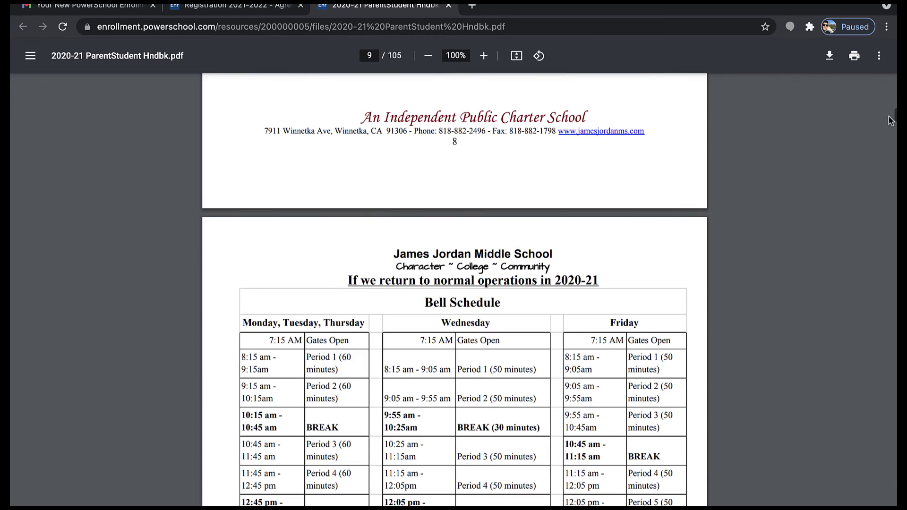
{"action": "left_click_drag", "start_coordinate": [895, 118], "coordinate": [888, 499]}
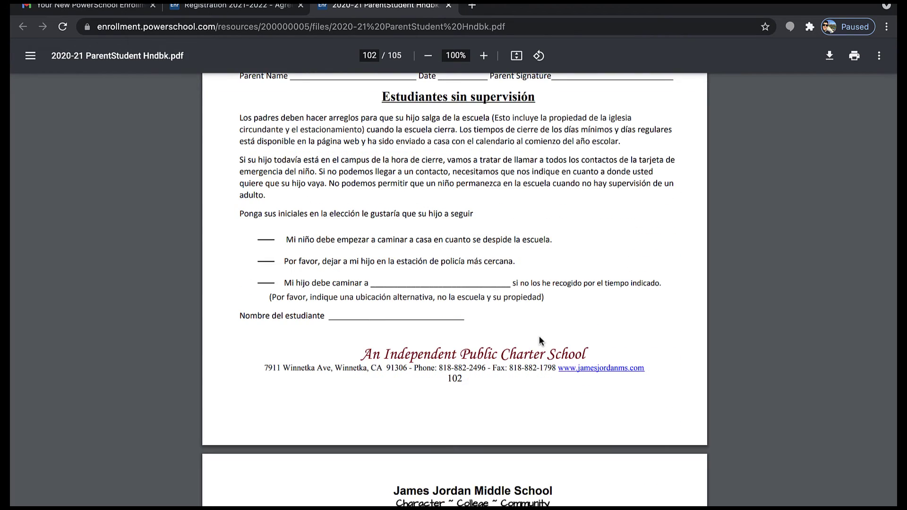
{"action": "scroll", "coordinate": [540, 340], "scroll_direction": "up", "scroll_amount": 5}
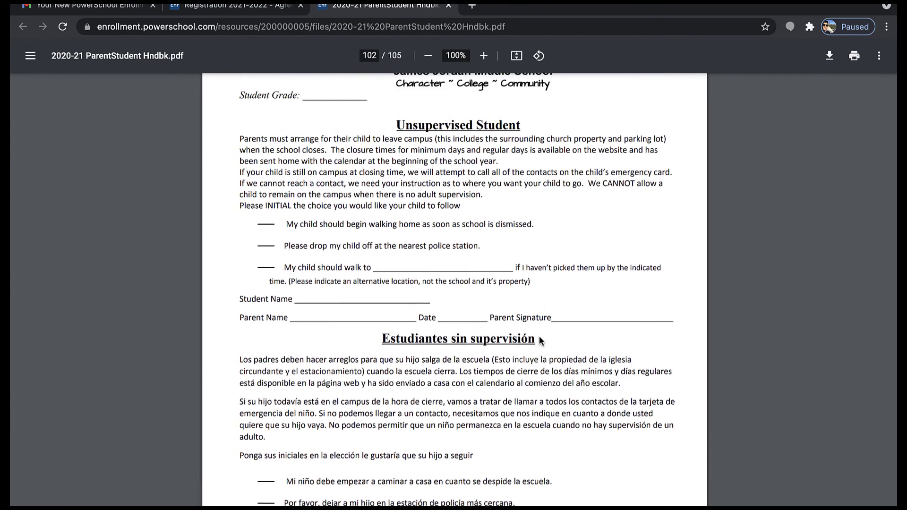
{"action": "scroll", "coordinate": [540, 340], "scroll_direction": "up", "scroll_amount": 10}
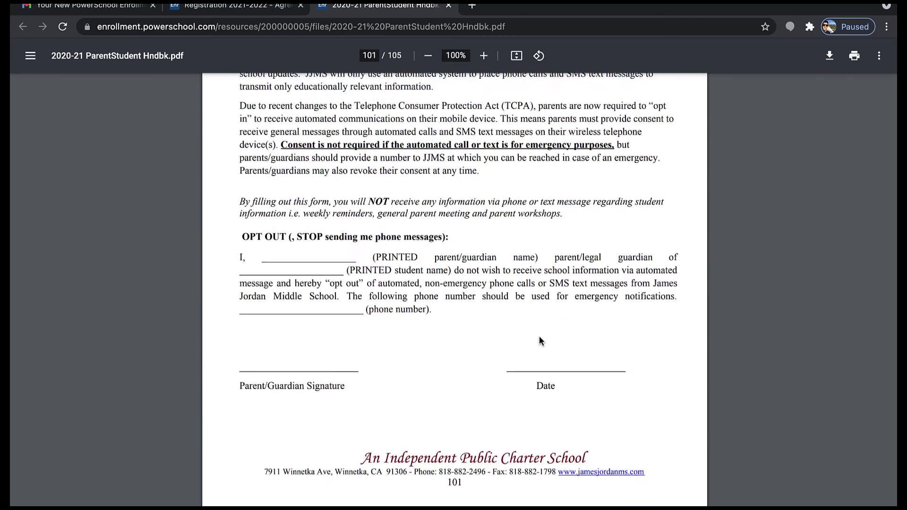
{"action": "scroll", "coordinate": [541, 341], "scroll_direction": "up", "scroll_amount": 3}
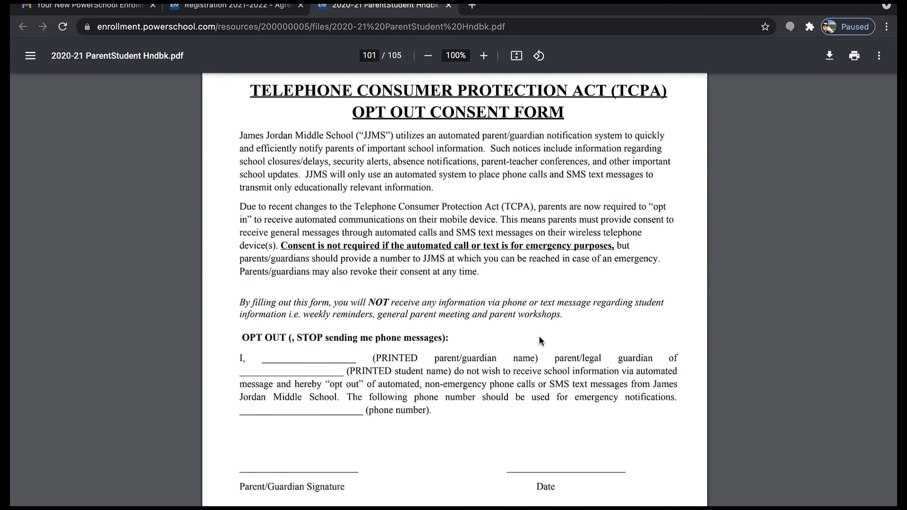
{"action": "left_click", "coordinate": [211, 8]}
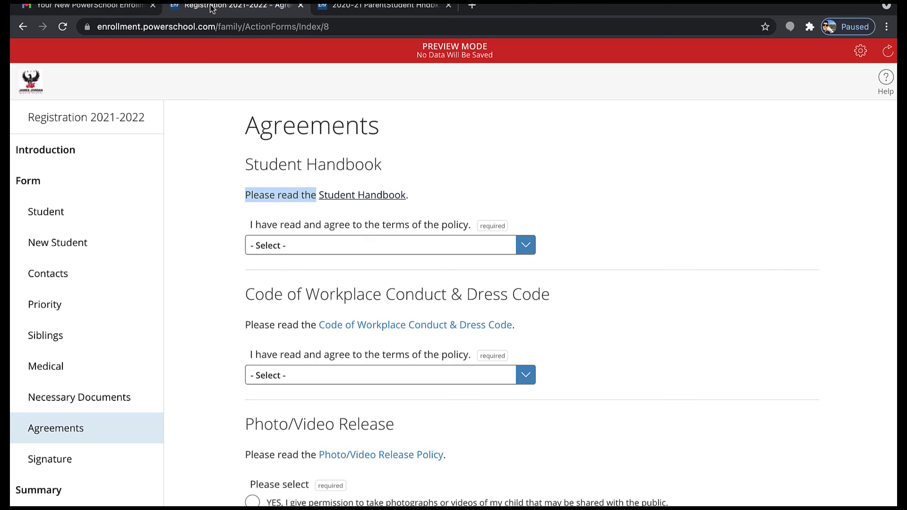
Agree Yes to the Student Handbook and open the Code of Workplace Conduct & Dress Code PDF
{"action": "left_click", "coordinate": [375, 246]}
{"action": "left_click", "coordinate": [346, 261]}
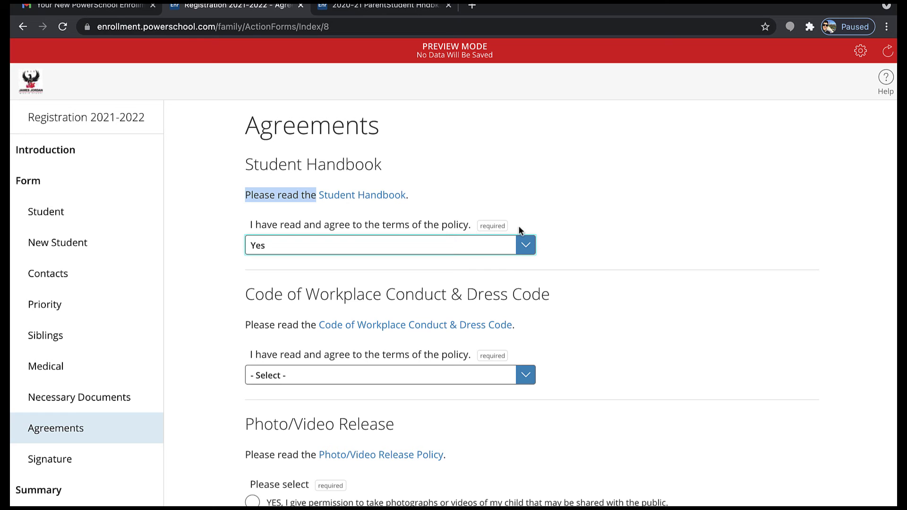
{"action": "scroll", "coordinate": [396, 315], "scroll_direction": "down", "scroll_amount": 2}
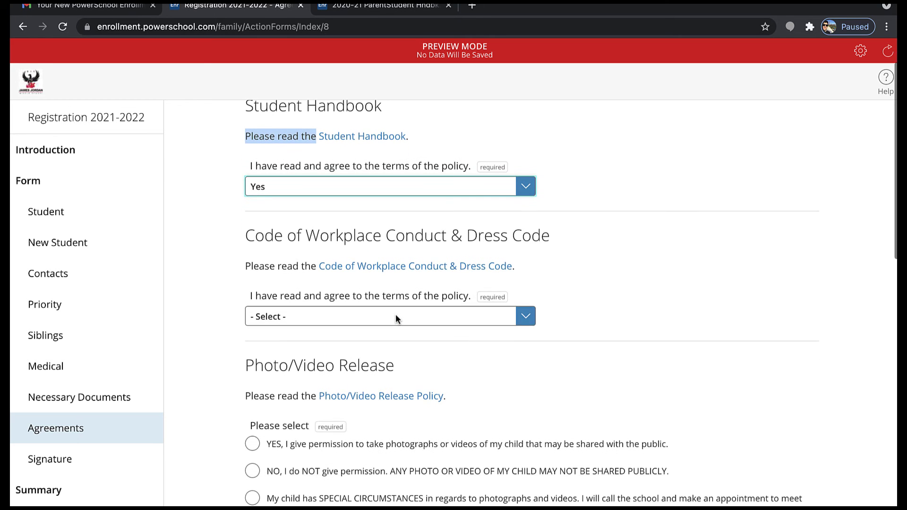
{"action": "left_click", "coordinate": [418, 265]}
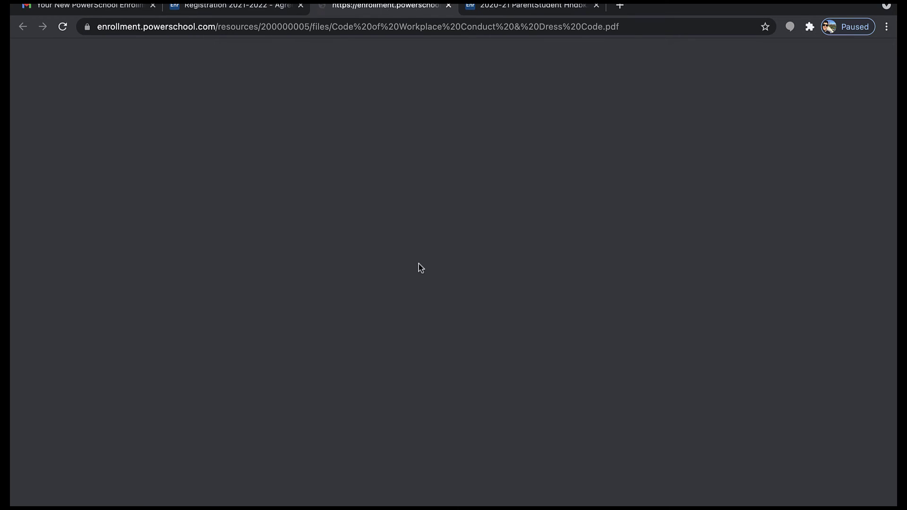
Scroll the Code of Workplace Conduct PDF to page 12 of 17, then return to registration
{"action": "scroll", "coordinate": [419, 267], "scroll_direction": "down", "scroll_amount": 1}
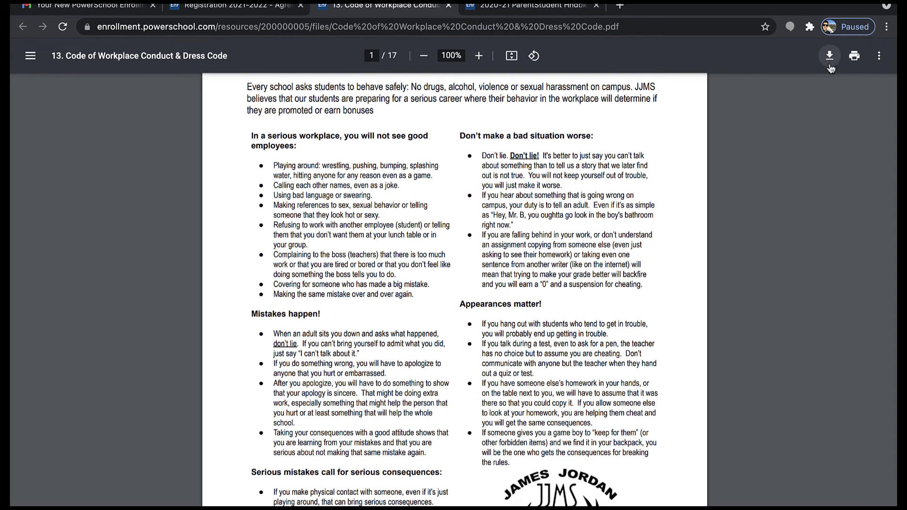
{"action": "scroll", "coordinate": [582, 325], "scroll_direction": "down", "scroll_amount": 8}
{"action": "scroll", "coordinate": [581, 325], "scroll_direction": "down", "scroll_amount": 20}
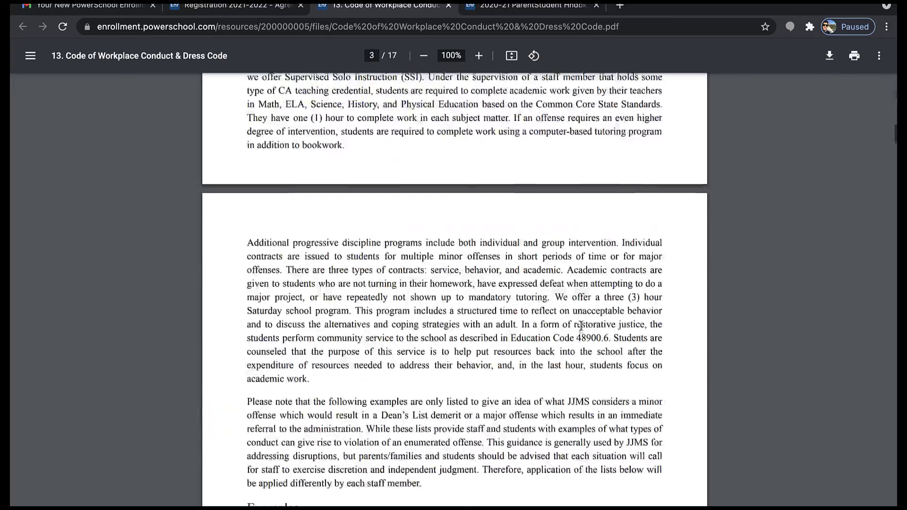
{"action": "scroll", "coordinate": [581, 326], "scroll_direction": "down", "scroll_amount": 20}
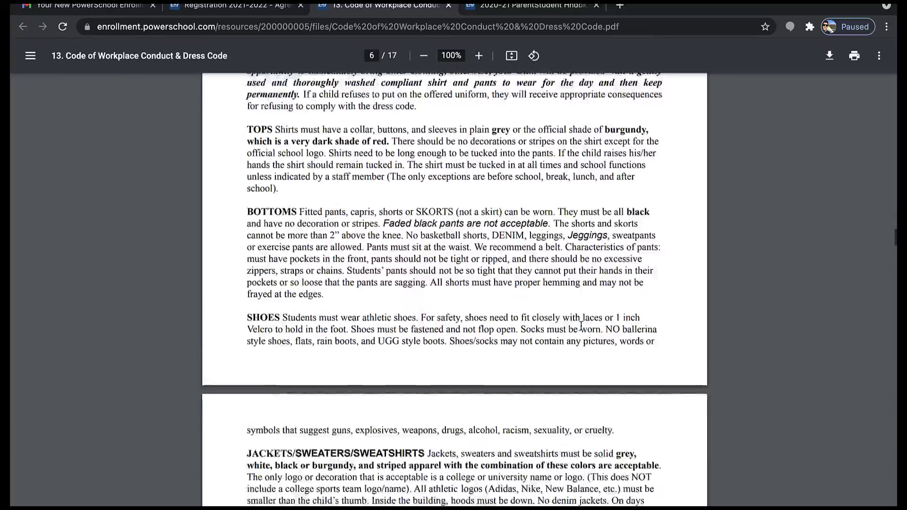
{"action": "scroll", "coordinate": [581, 326], "scroll_direction": "down", "scroll_amount": 20}
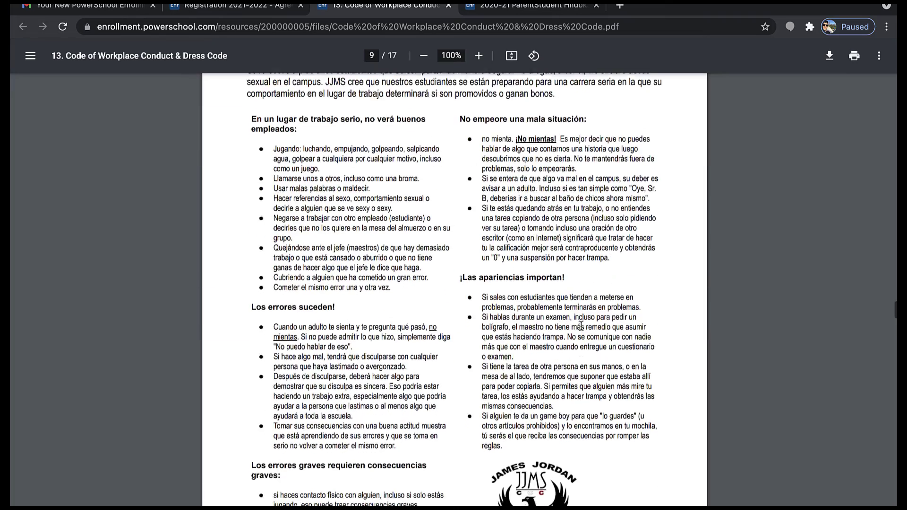
{"action": "scroll", "coordinate": [581, 326], "scroll_direction": "down", "scroll_amount": 20}
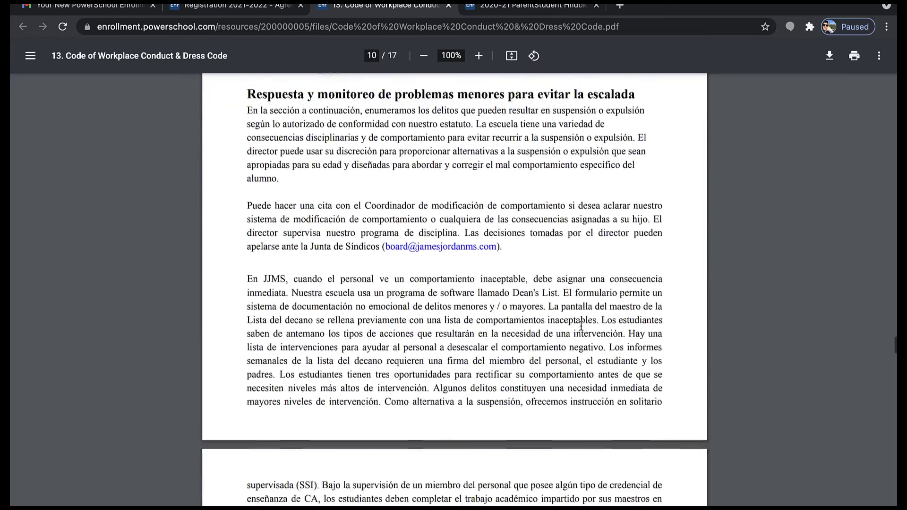
{"action": "scroll", "coordinate": [581, 327], "scroll_direction": "down", "scroll_amount": 2}
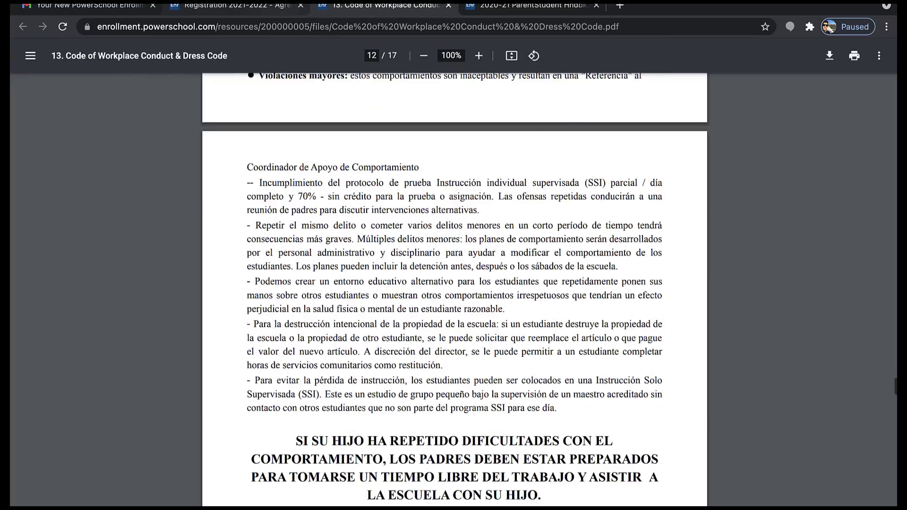
{"action": "left_click", "coordinate": [267, 7]}
Answer Yes to the Code of Workplace Conduct & Dress Code agreement
{"action": "left_click", "coordinate": [344, 317]}
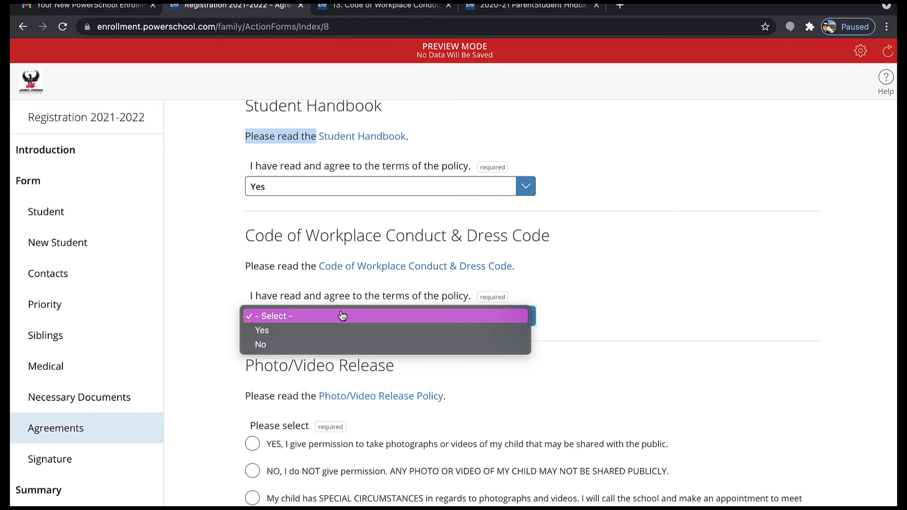
{"action": "left_click", "coordinate": [334, 330]}
{"action": "scroll", "coordinate": [362, 372], "scroll_direction": "down", "scroll_amount": 3}
{"action": "scroll", "coordinate": [362, 372], "scroll_direction": "down", "scroll_amount": 4}
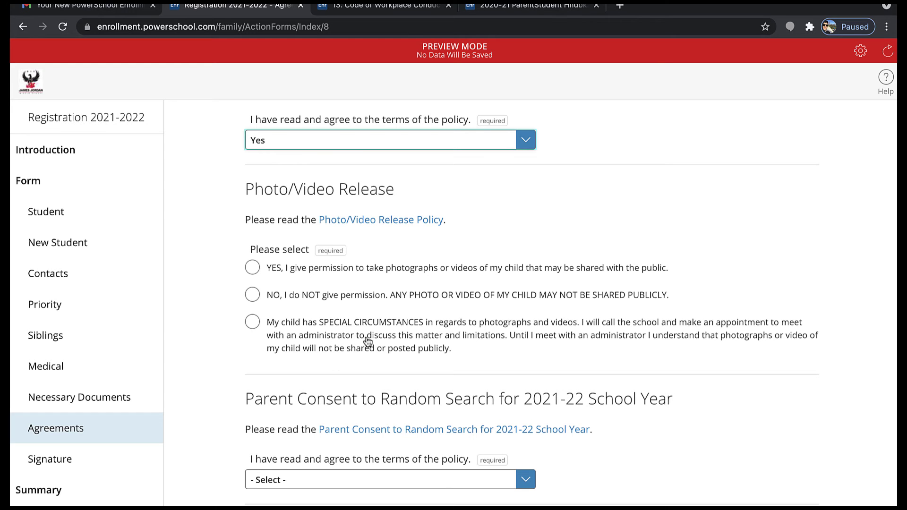
{"action": "scroll", "coordinate": [411, 330], "scroll_direction": "down", "scroll_amount": 3}
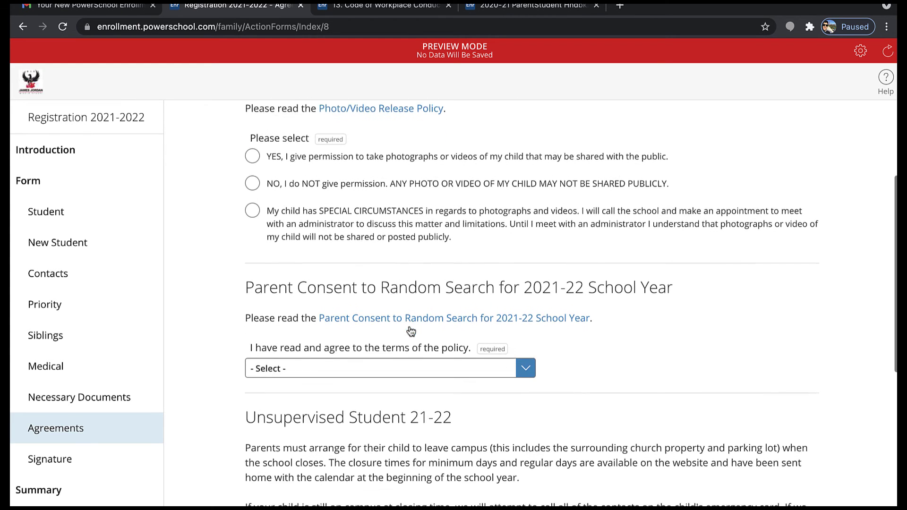
Answer the Photo/Video Release, leaving it at No permission to share photos or videos
{"action": "left_click", "coordinate": [355, 149]}
{"action": "left_click", "coordinate": [344, 175]}
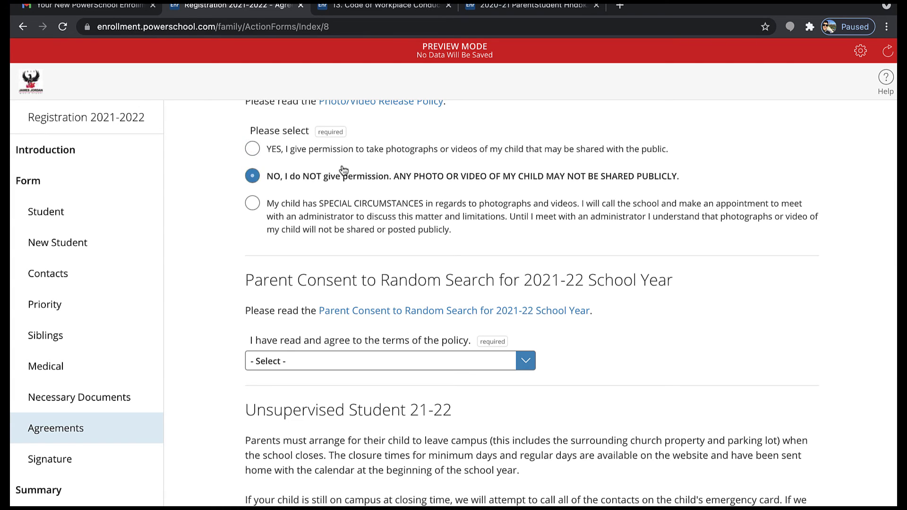
{"action": "left_click", "coordinate": [327, 228]}
{"action": "scroll", "coordinate": [326, 230], "scroll_direction": "down", "scroll_amount": 2}
{"action": "scroll", "coordinate": [326, 231], "scroll_direction": "down", "scroll_amount": 3}
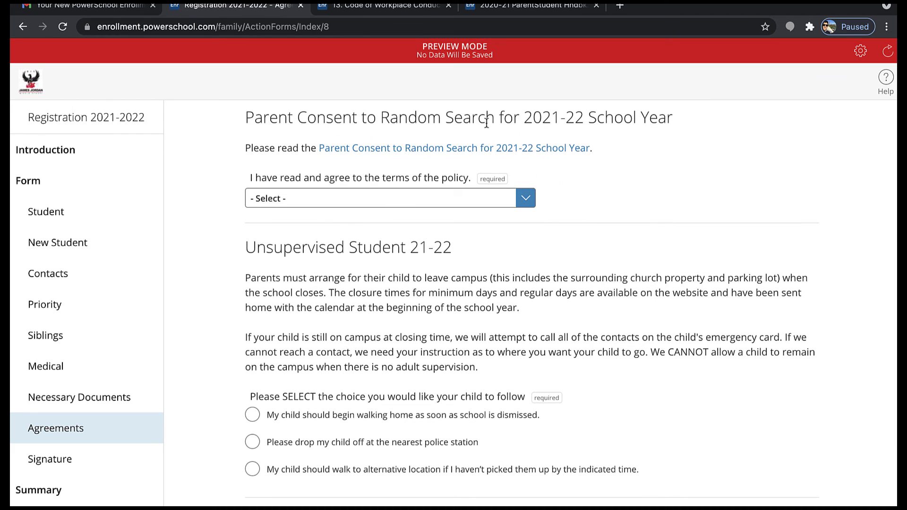
View the two-page Parent Consent to Random Search PDF in its own tab, then return to the registration form
{"action": "left_click", "coordinate": [460, 149]}
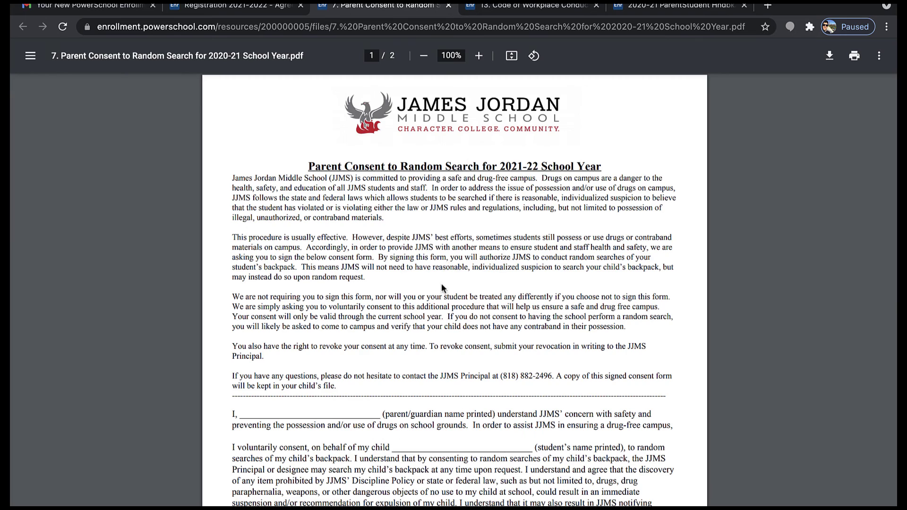
{"action": "scroll", "coordinate": [441, 285], "scroll_direction": "down", "scroll_amount": 20}
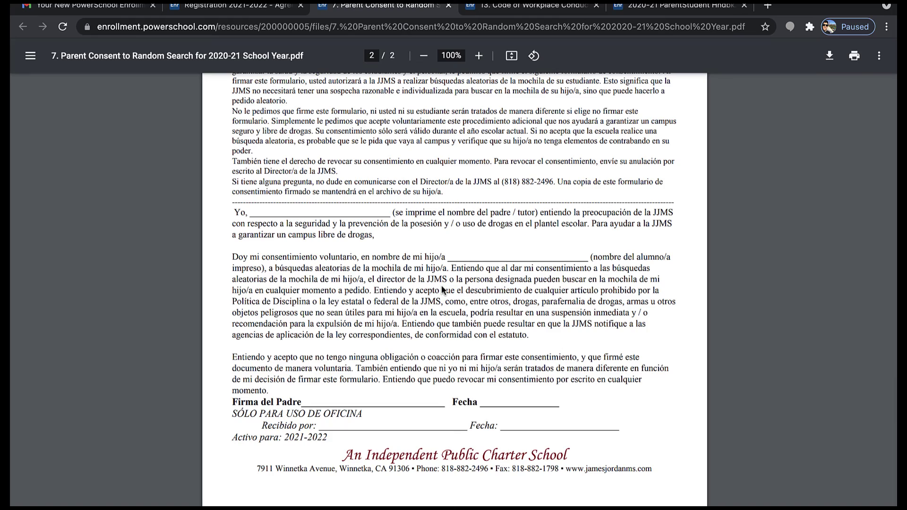
{"action": "scroll", "coordinate": [442, 285], "scroll_direction": "up", "scroll_amount": 10}
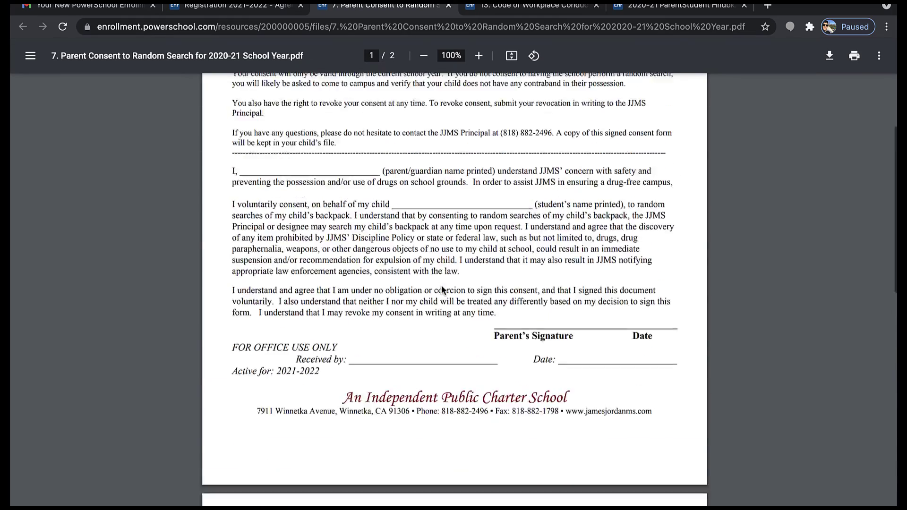
{"action": "scroll", "coordinate": [441, 285], "scroll_direction": "up", "scroll_amount": 5}
{"action": "left_click", "coordinate": [231, 6]}
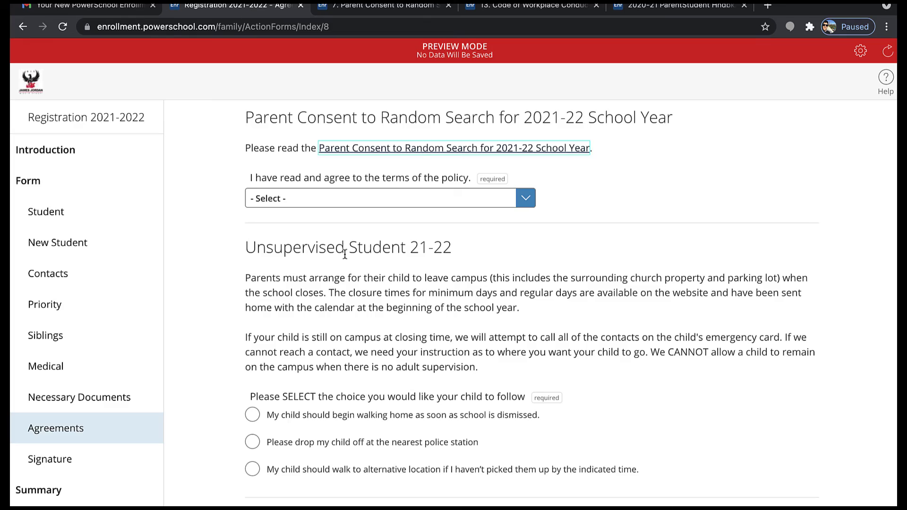
Agree to the Parent Consent to Random Search
{"action": "left_click", "coordinate": [369, 199]}
{"action": "left_click", "coordinate": [376, 213]}
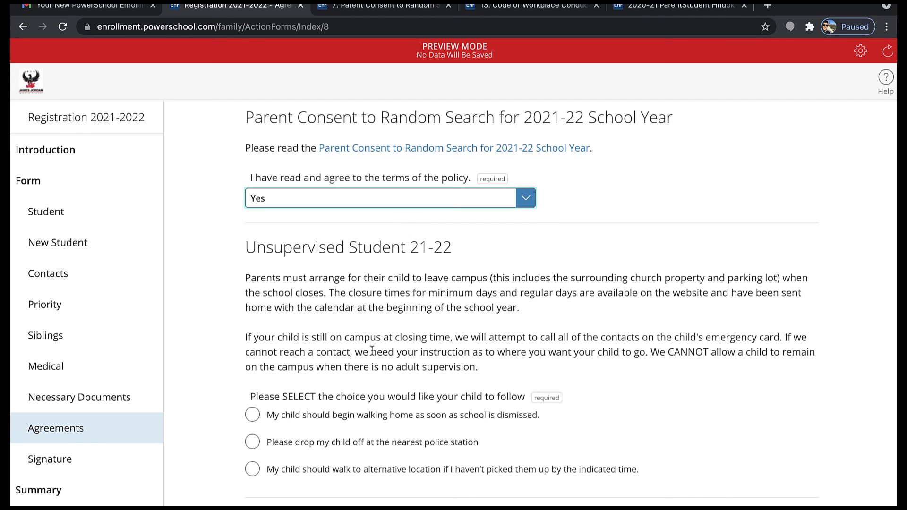
{"action": "scroll", "coordinate": [373, 370], "scroll_direction": "down", "scroll_amount": 3}
{"action": "scroll", "coordinate": [373, 370], "scroll_direction": "down", "scroll_amount": 1}
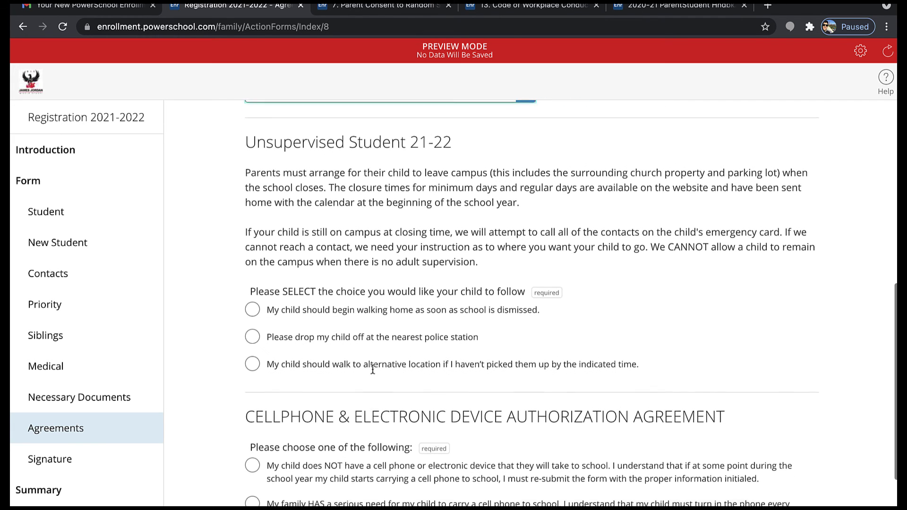
{"action": "scroll", "coordinate": [372, 369], "scroll_direction": "down", "scroll_amount": 1}
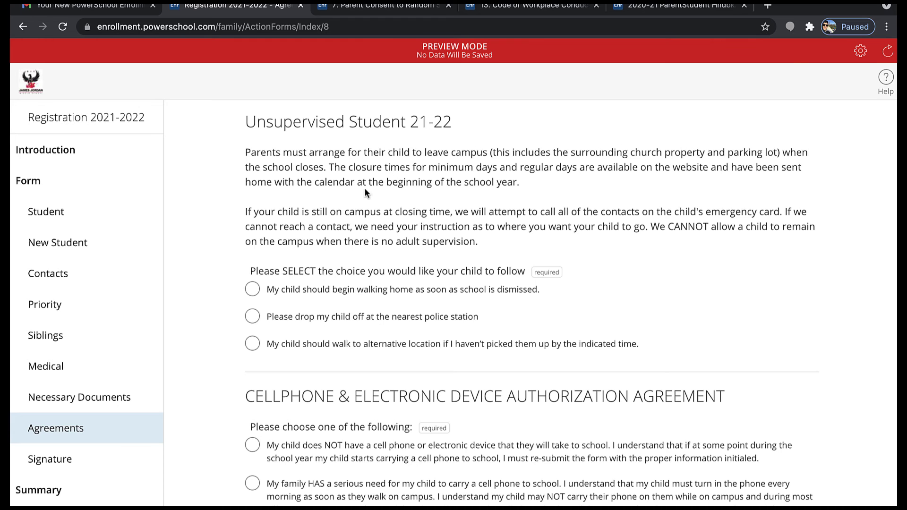
{"action": "scroll", "coordinate": [348, 201], "scroll_direction": "down", "scroll_amount": 1}
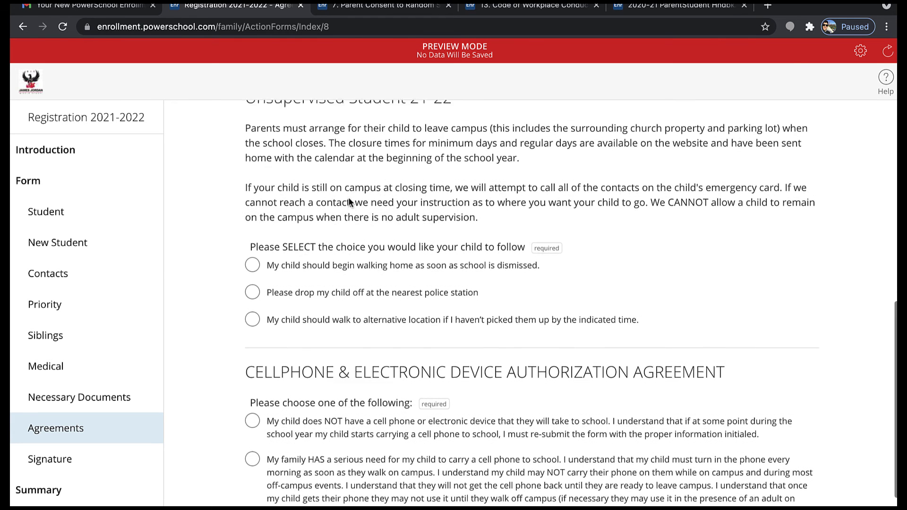
{"action": "scroll", "coordinate": [348, 201], "scroll_direction": "down", "scroll_amount": 1}
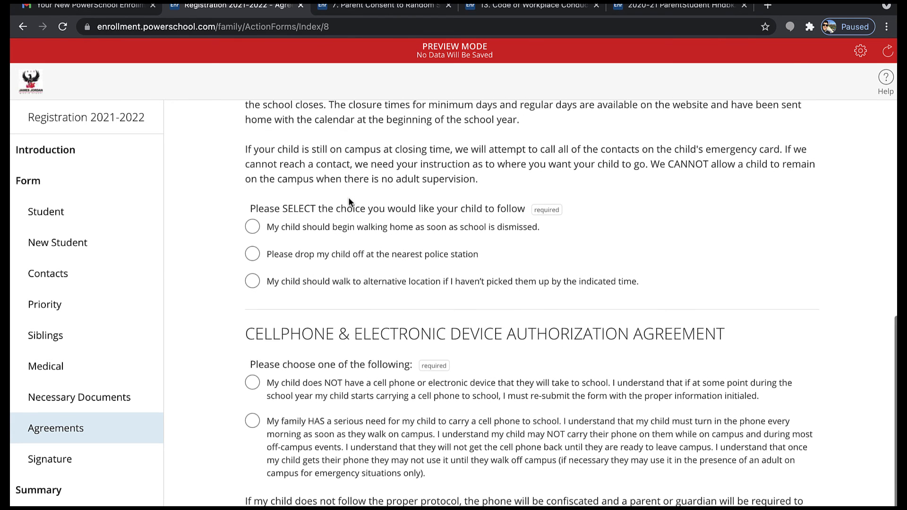
Set the Unsupervised Student answer to walking to an alternative location and enter that location
{"action": "left_click", "coordinate": [331, 227]}
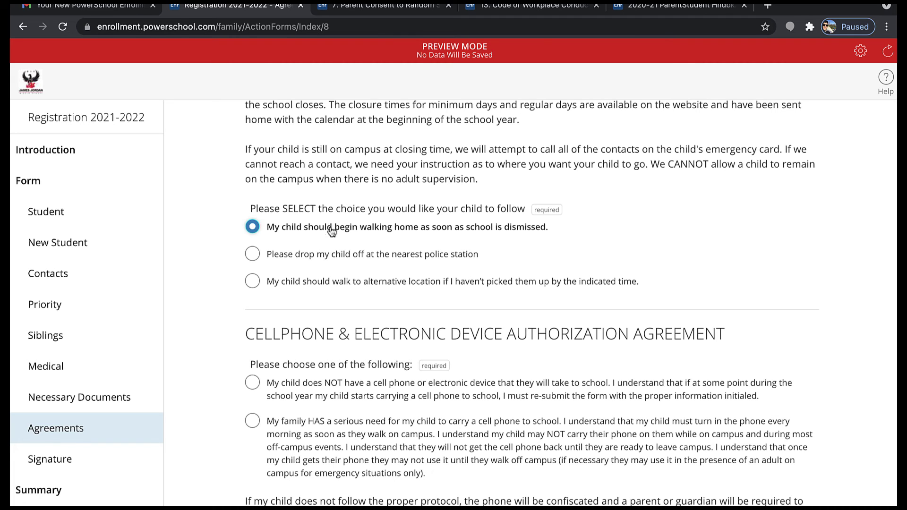
{"action": "left_click", "coordinate": [329, 261]}
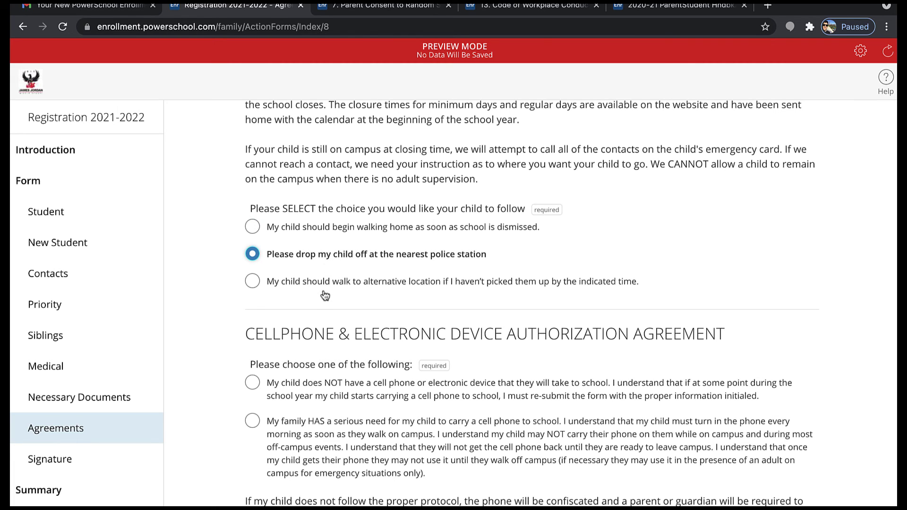
{"action": "left_click", "coordinate": [325, 284]}
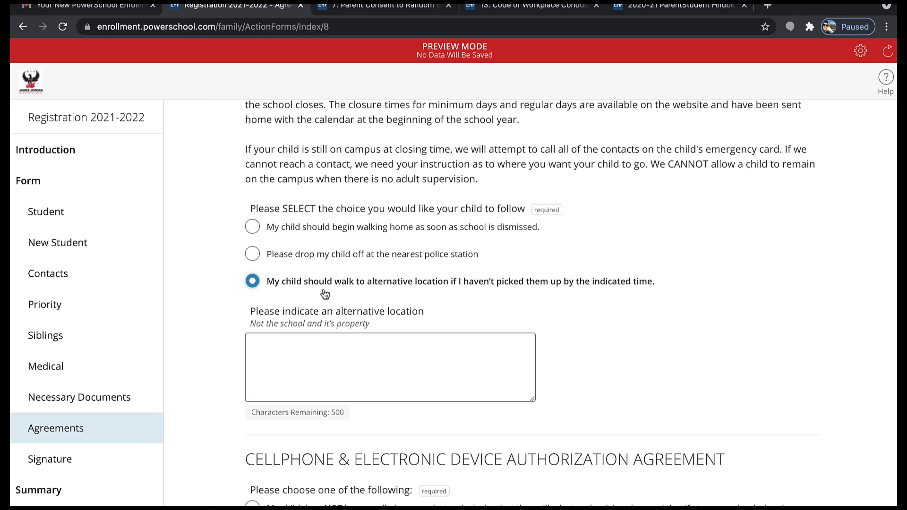
{"action": "left_click", "coordinate": [312, 386]}
{"action": "type", "text": "......"}
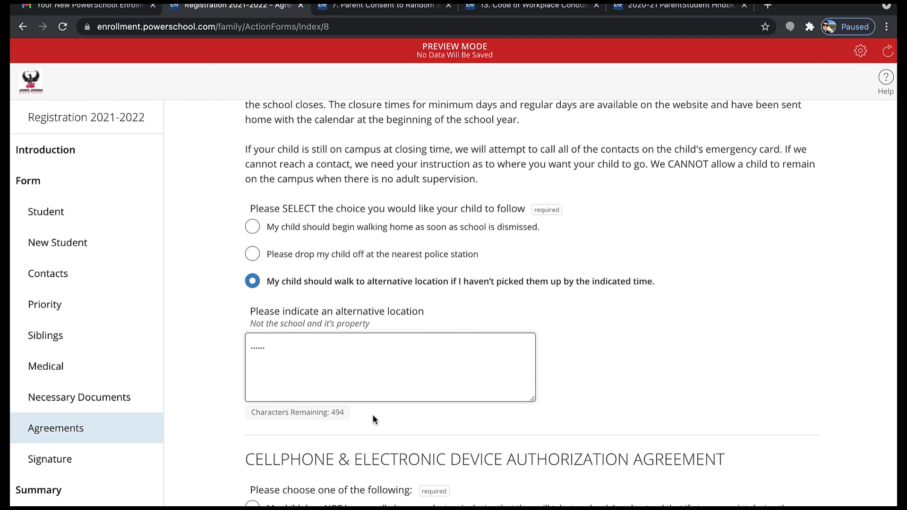
{"action": "left_click_drag", "start_coordinate": [373, 416], "coordinate": [307, 414]}
Choose the cellphone agreement option stating the family has a serious need for a phone at school
{"action": "scroll", "coordinate": [306, 425], "scroll_direction": "down", "scroll_amount": 3}
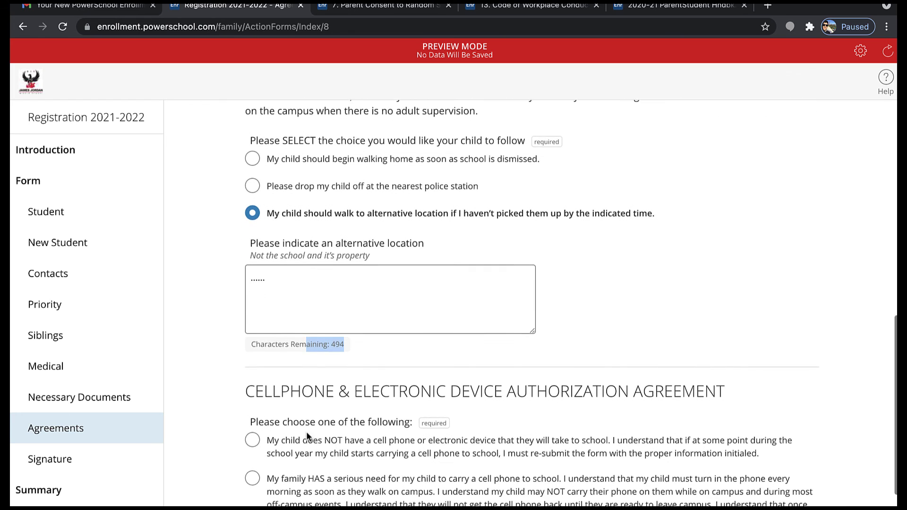
{"action": "scroll", "coordinate": [307, 432], "scroll_direction": "down", "scroll_amount": 2}
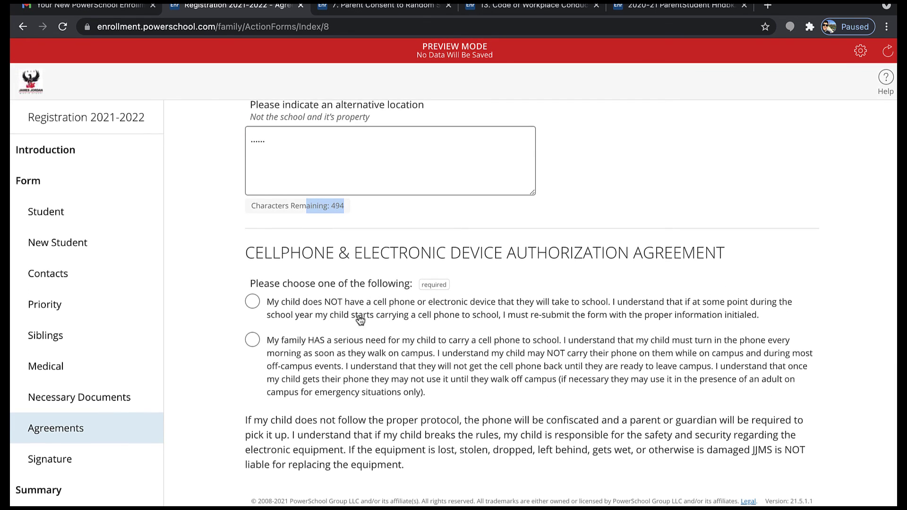
{"action": "left_click", "coordinate": [321, 307]}
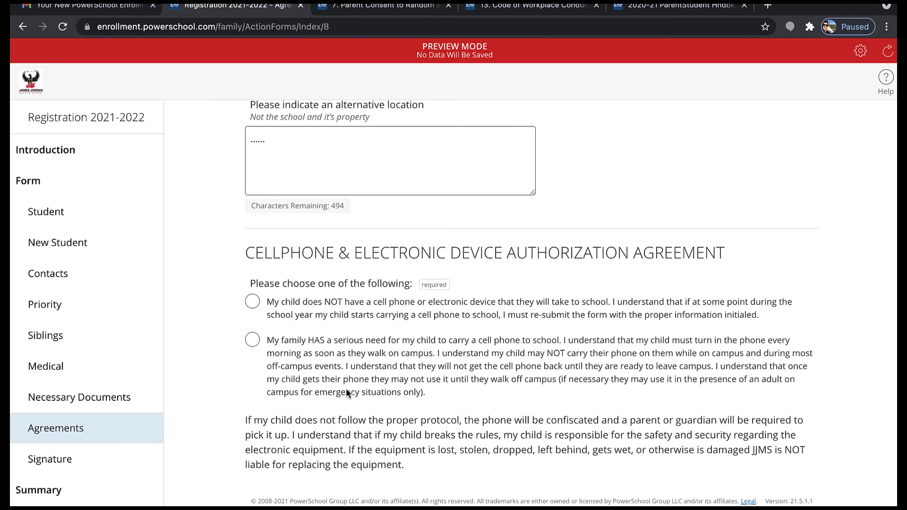
{"action": "left_click", "coordinate": [539, 356]}
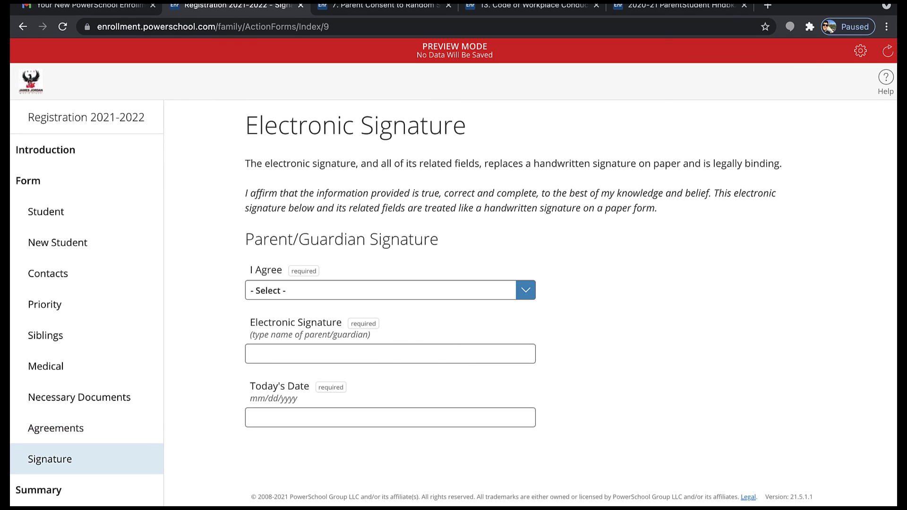
Answer Yes to I Agree and enter the parent's name as the electronic signature
{"action": "left_click", "coordinate": [305, 292]}
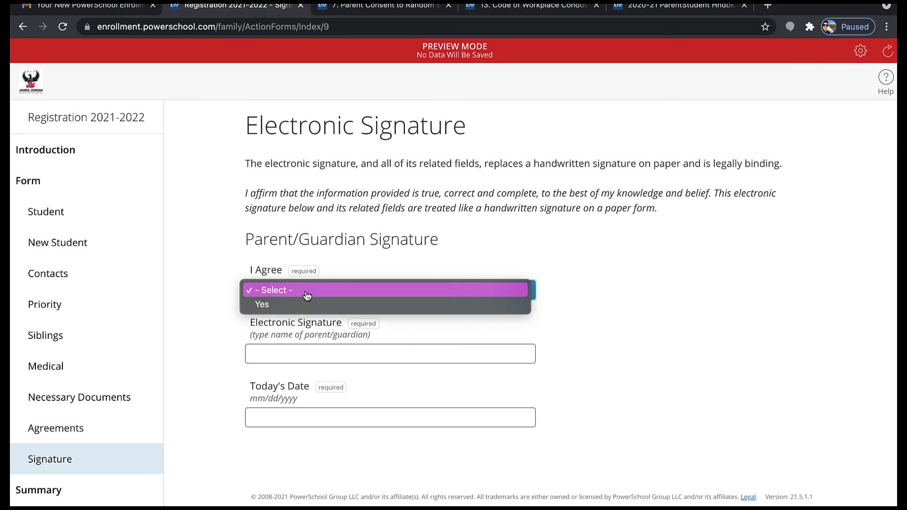
{"action": "left_click", "coordinate": [299, 306]}
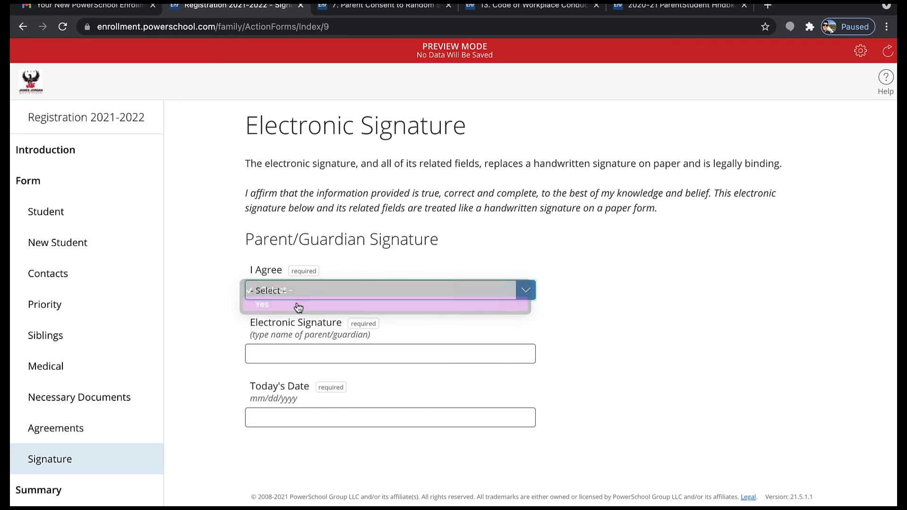
{"action": "left_click", "coordinate": [299, 360]}
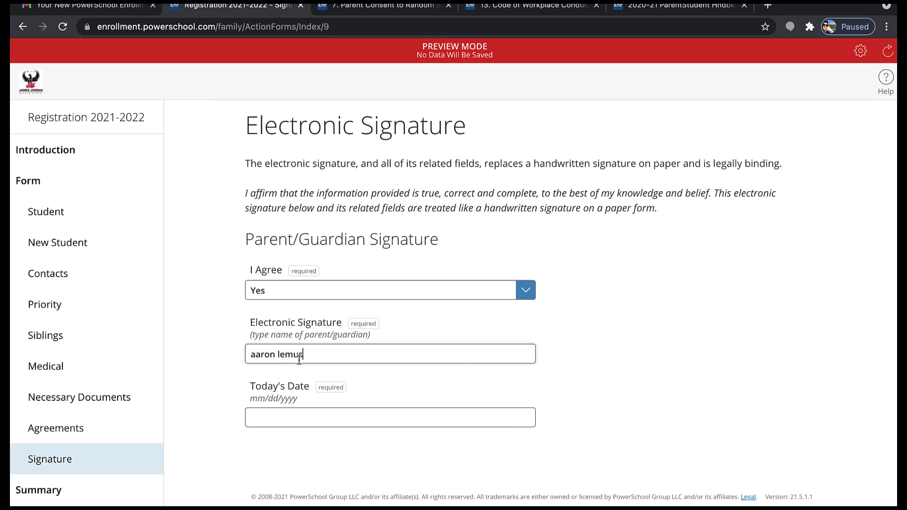
Set the signature date to 07/21/2021, correcting an initial pick of July 22
{"action": "left_click", "coordinate": [302, 408]}
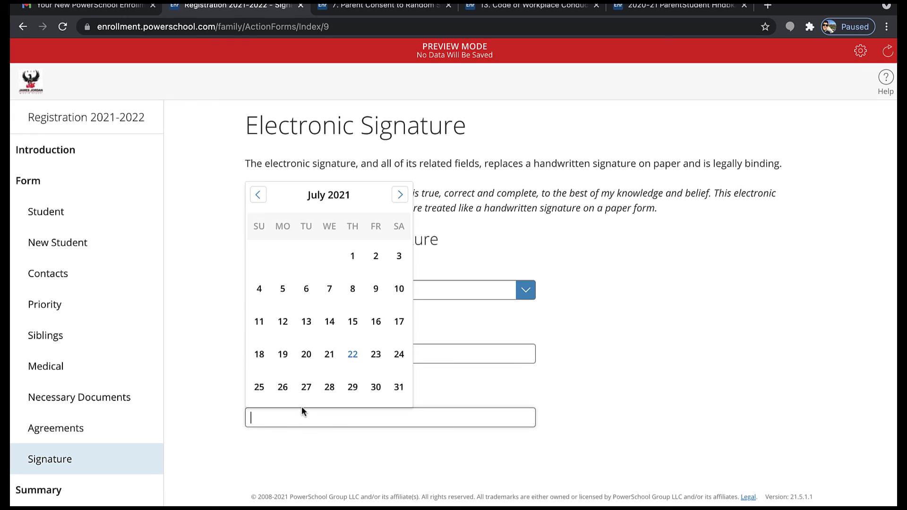
{"action": "left_click", "coordinate": [362, 361]}
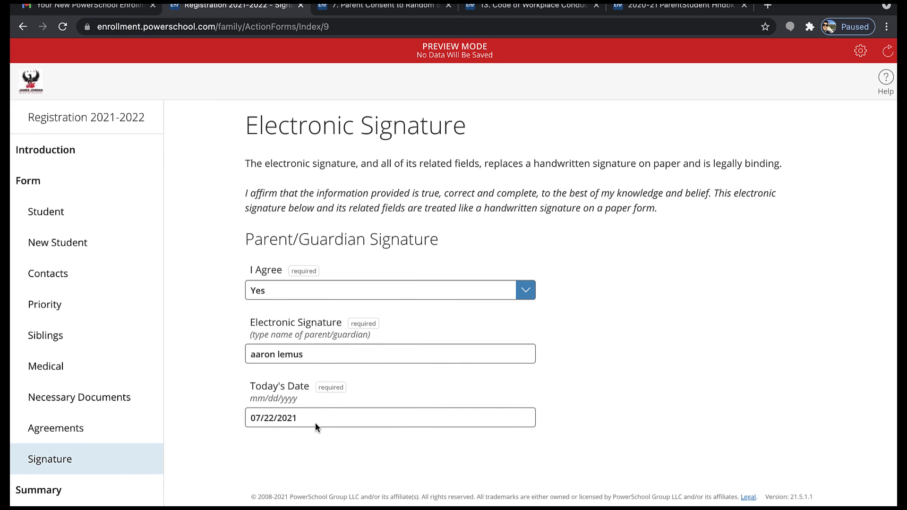
{"action": "left_click", "coordinate": [274, 419]}
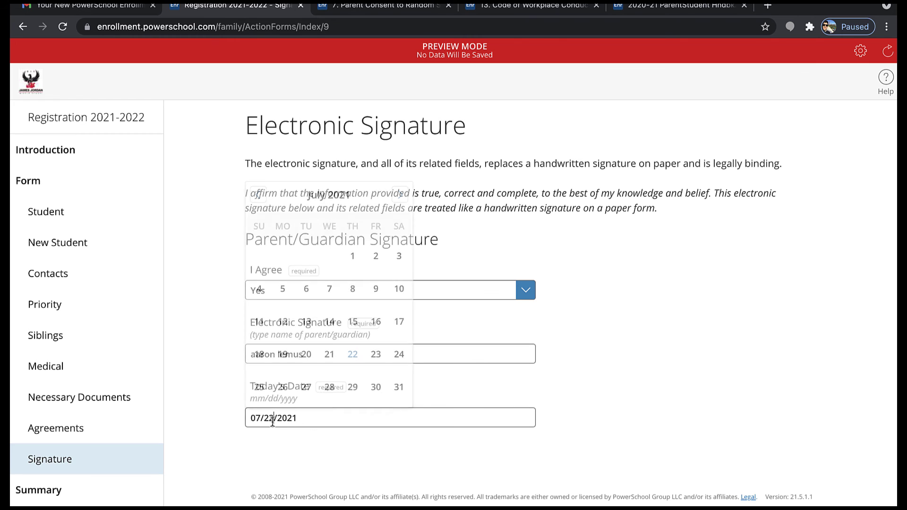
{"action": "left_click", "coordinate": [339, 362]}
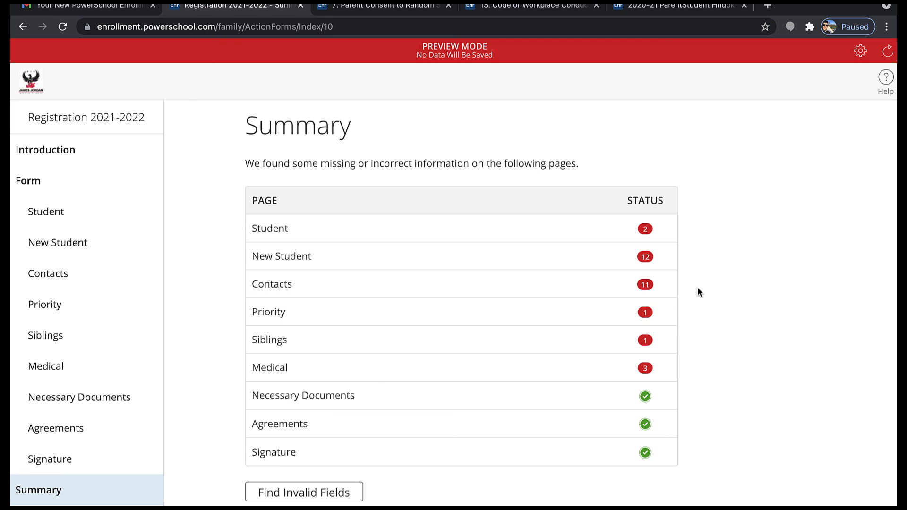
{"action": "scroll", "coordinate": [660, 264], "scroll_direction": "down", "scroll_amount": 1}
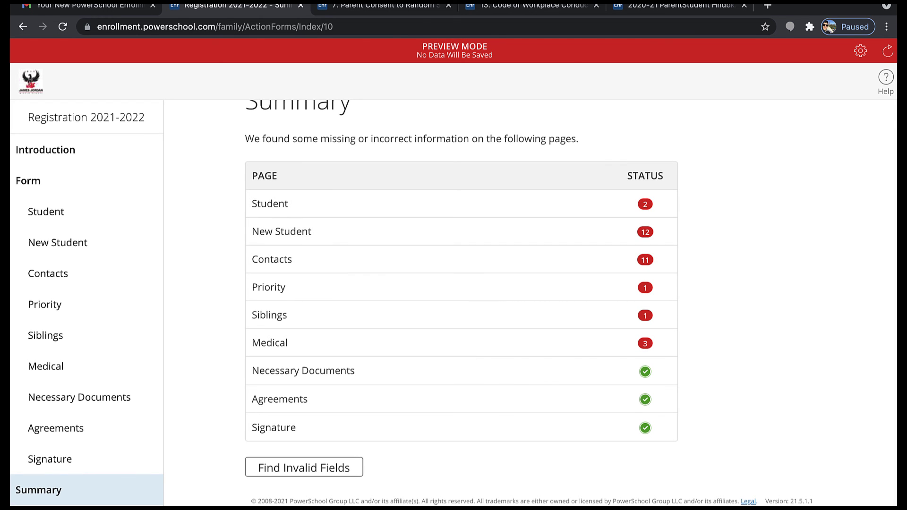
{"action": "left_click", "coordinate": [340, 475]}
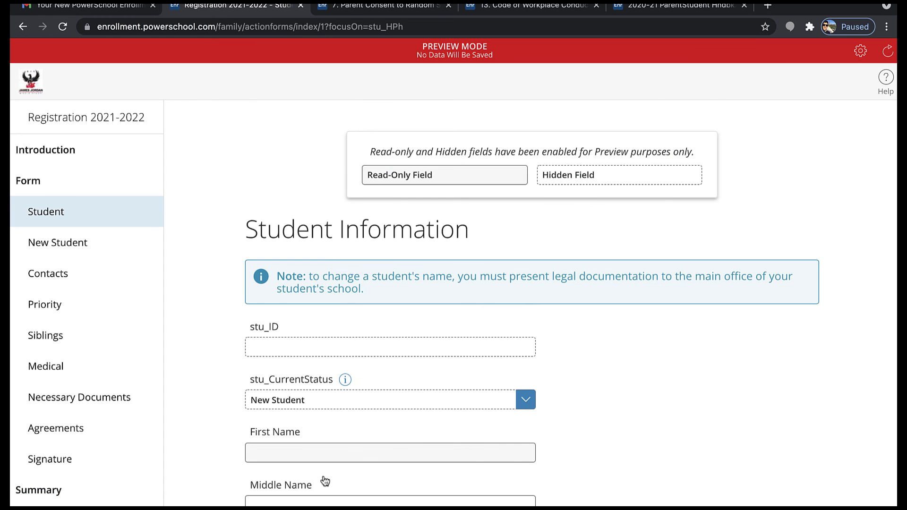
{"action": "scroll", "coordinate": [336, 182], "scroll_direction": "down", "scroll_amount": 2}
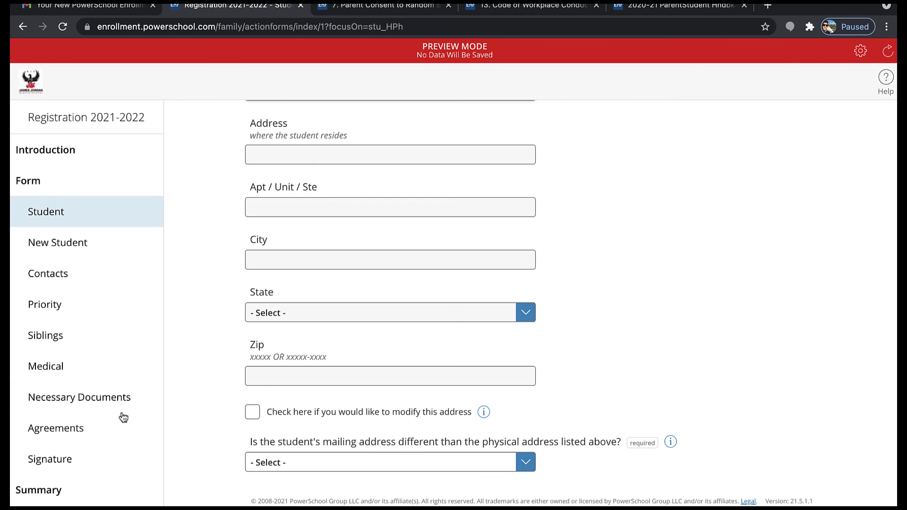
{"action": "left_click", "coordinate": [69, 461]}
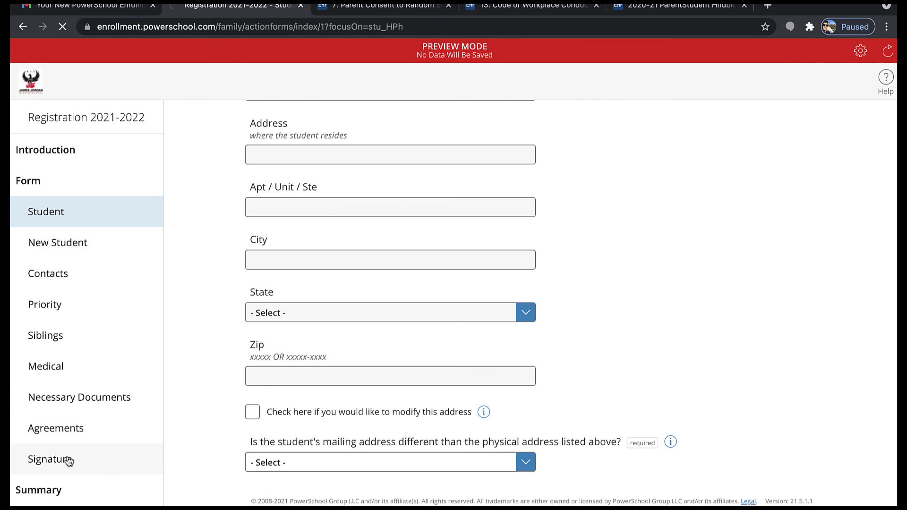
{"action": "left_click", "coordinate": [61, 496]}
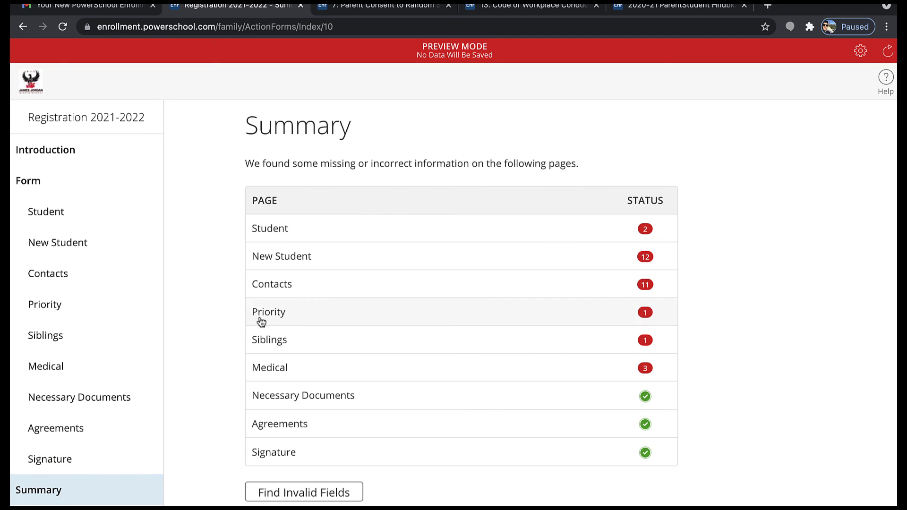
{"action": "scroll", "coordinate": [561, 308], "scroll_direction": "down", "scroll_amount": 1}
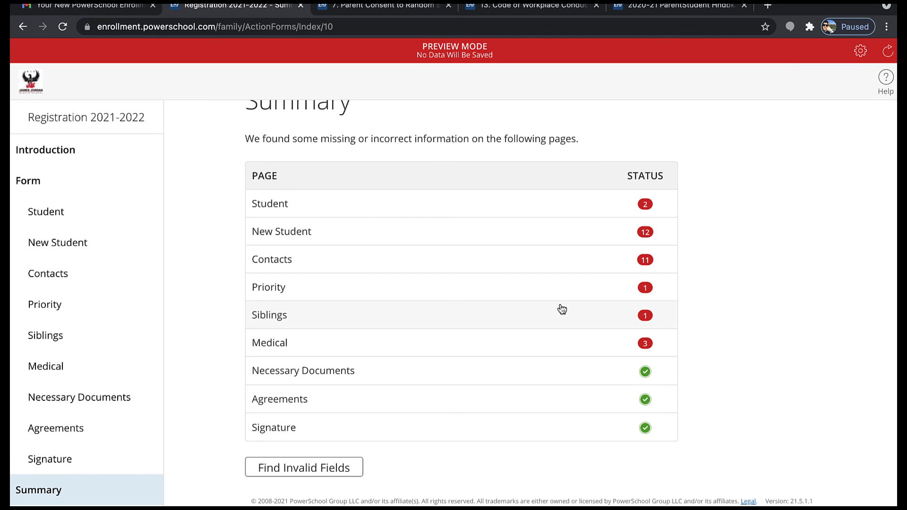